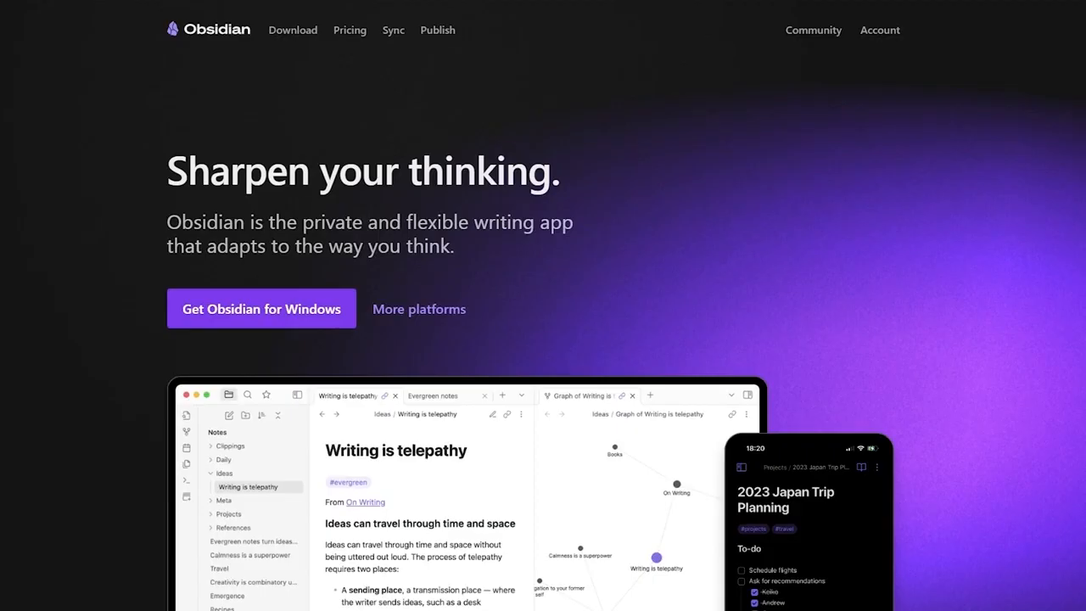
- Browse the Obsidian homepage, then go to the Download page
{"action": "scroll", "coordinate": [580, 145], "scroll_direction": "down", "scroll_amount": 3}
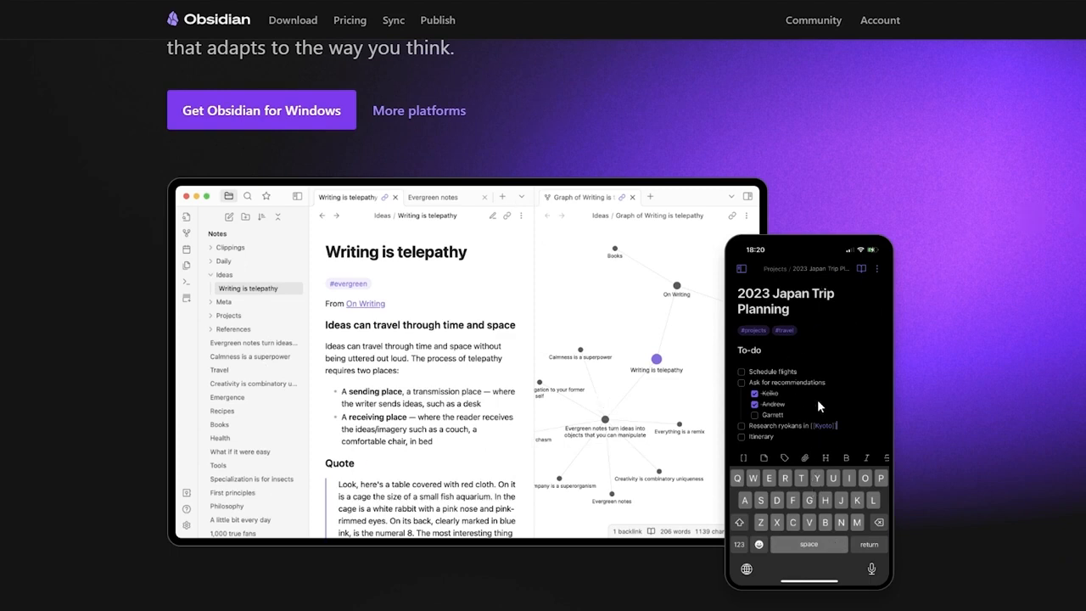
{"action": "scroll", "coordinate": [673, 352], "scroll_direction": "down", "scroll_amount": 3}
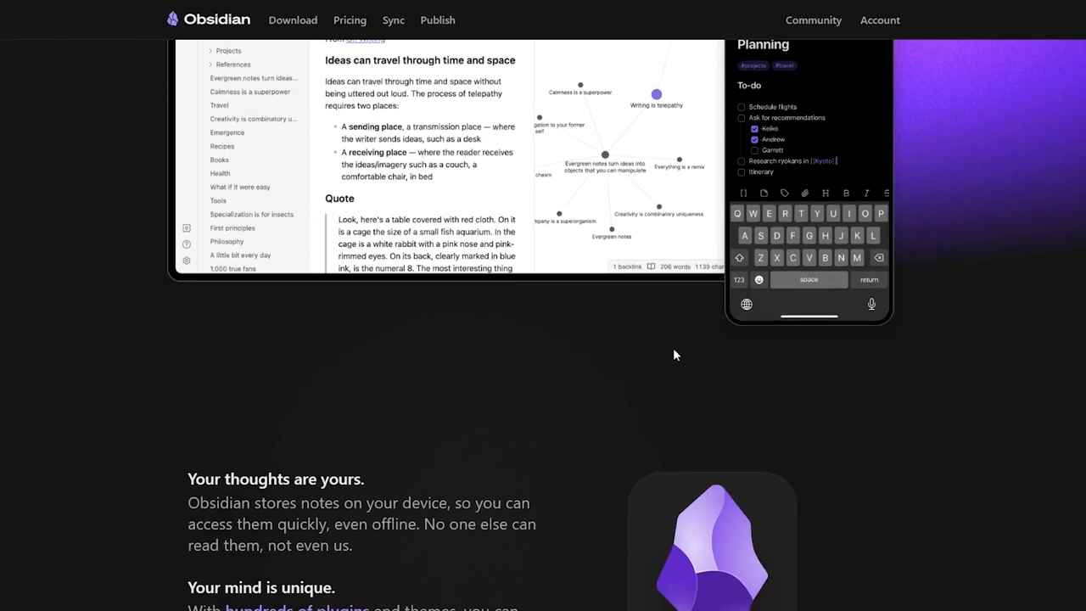
{"action": "scroll", "coordinate": [673, 352], "scroll_direction": "down", "scroll_amount": 3}
{"action": "scroll", "coordinate": [1034, 317], "scroll_direction": "down", "scroll_amount": 3}
{"action": "scroll", "coordinate": [1010, 344], "scroll_direction": "up", "scroll_amount": 4}
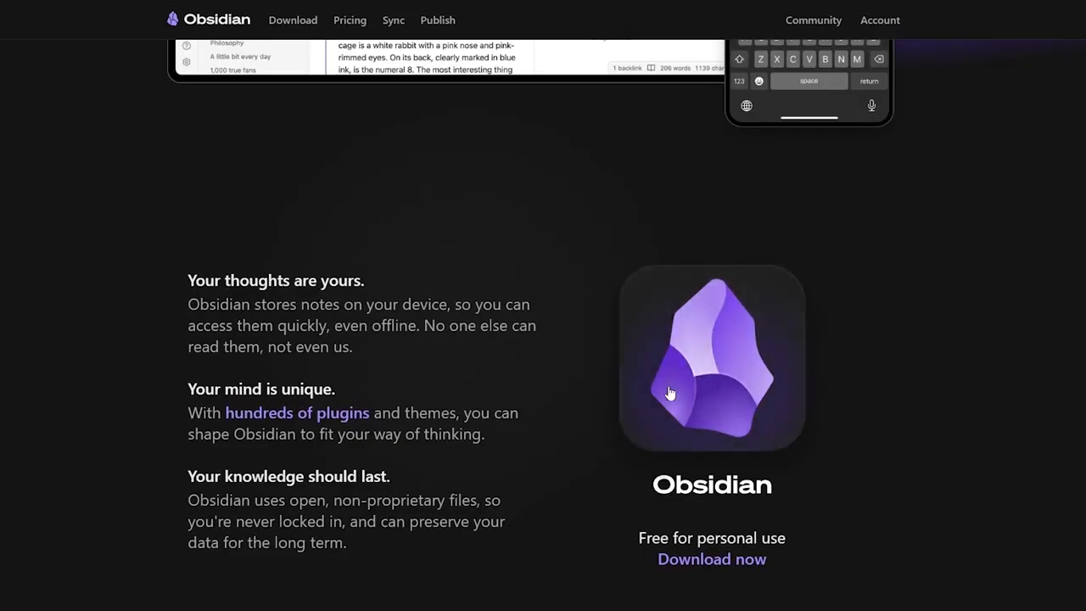
{"action": "scroll", "coordinate": [739, 356], "scroll_direction": "up", "scroll_amount": 5}
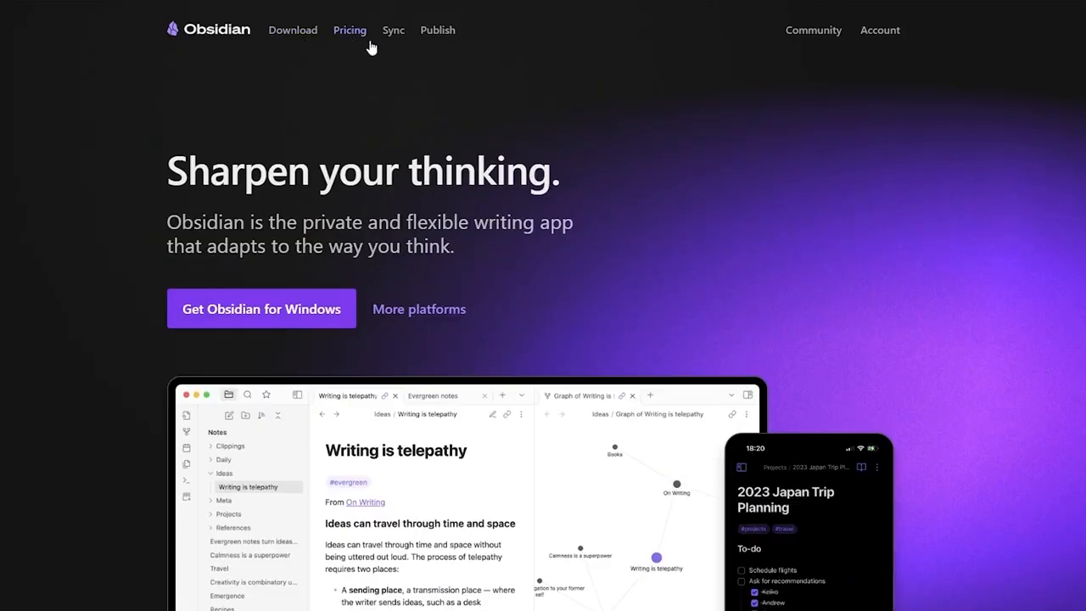
{"action": "left_click", "coordinate": [292, 32]}
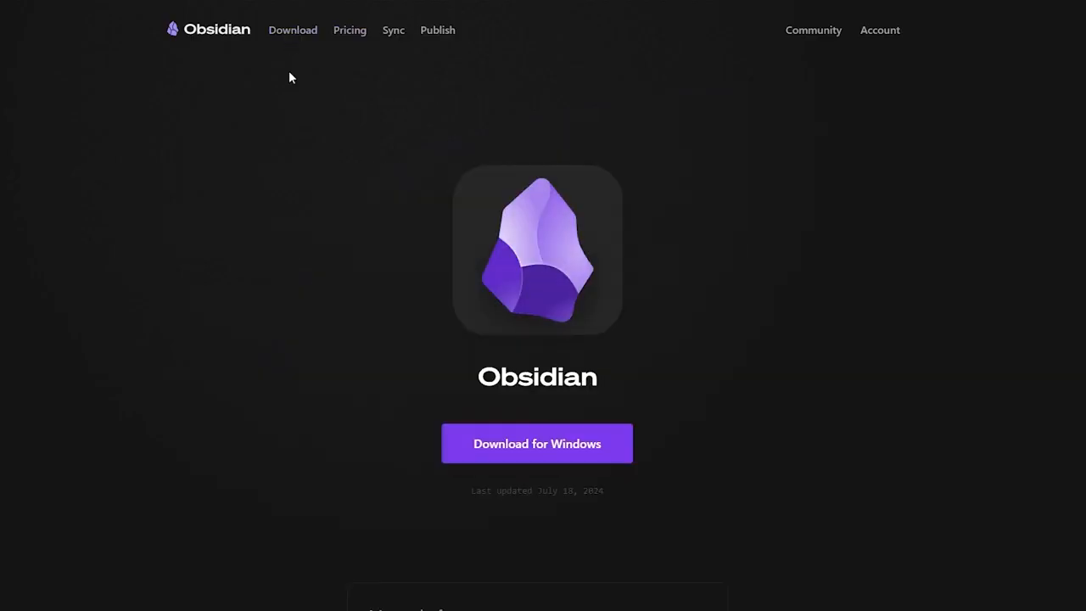
- Under More platforms, start the Windows Universal Obsidian-1.6.7.exe download and dismiss the downloads panel
{"action": "scroll", "coordinate": [345, 274], "scroll_direction": "down", "scroll_amount": 5}
{"action": "scroll", "coordinate": [345, 278], "scroll_direction": "down", "scroll_amount": 1}
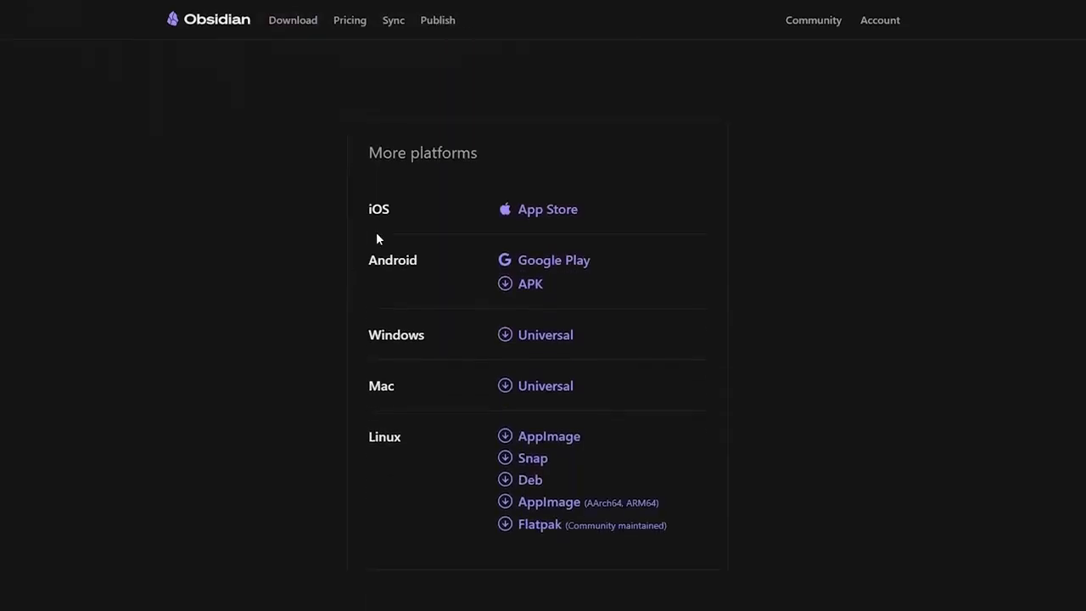
{"action": "left_click_drag", "start_coordinate": [366, 152], "coordinate": [493, 161]}
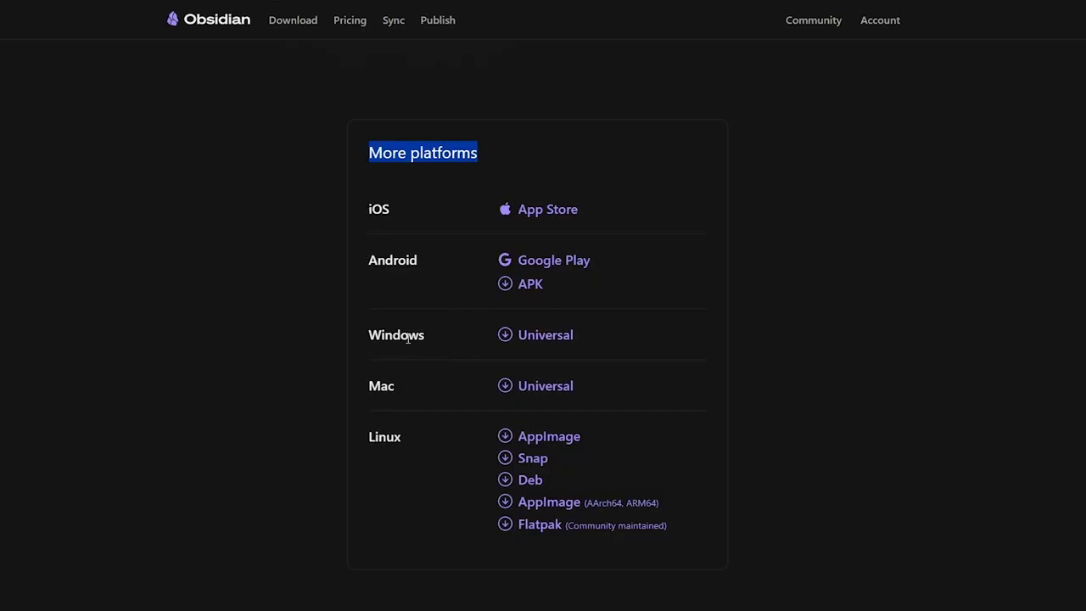
{"action": "left_click_drag", "start_coordinate": [381, 335], "coordinate": [412, 336]}
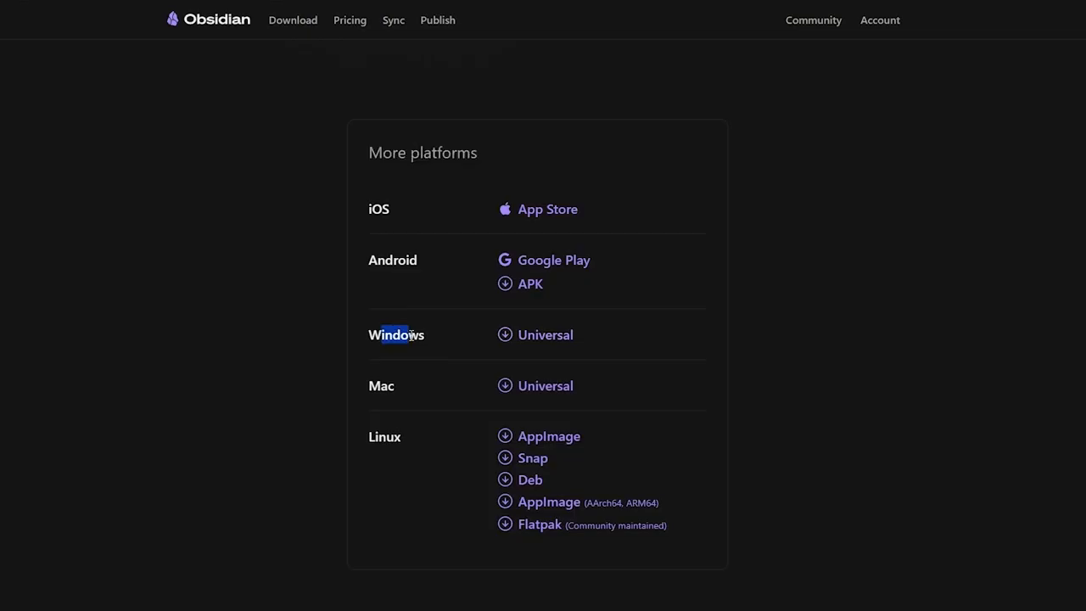
{"action": "double_click", "coordinate": [413, 335]}
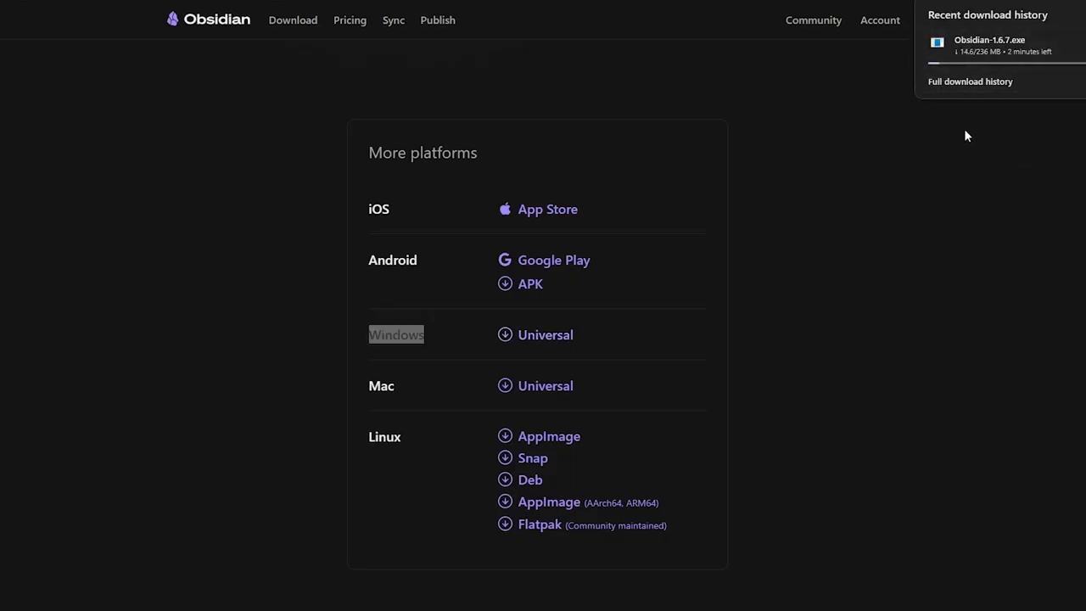
{"action": "left_click", "coordinate": [931, 130]}
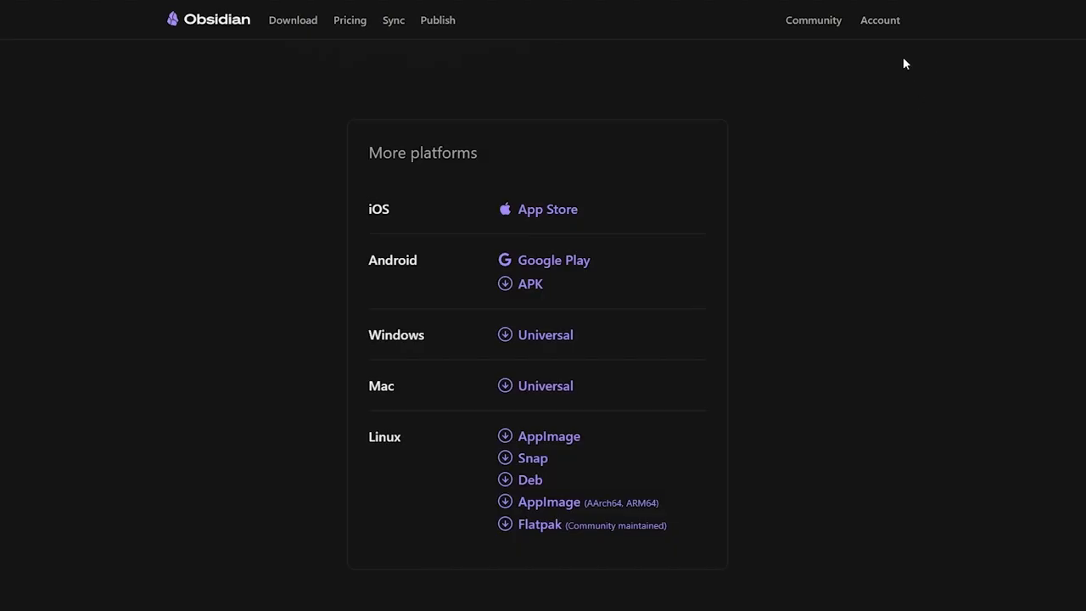
- Go from the account sign-in page to the Create an account form
{"action": "left_click", "coordinate": [880, 21]}
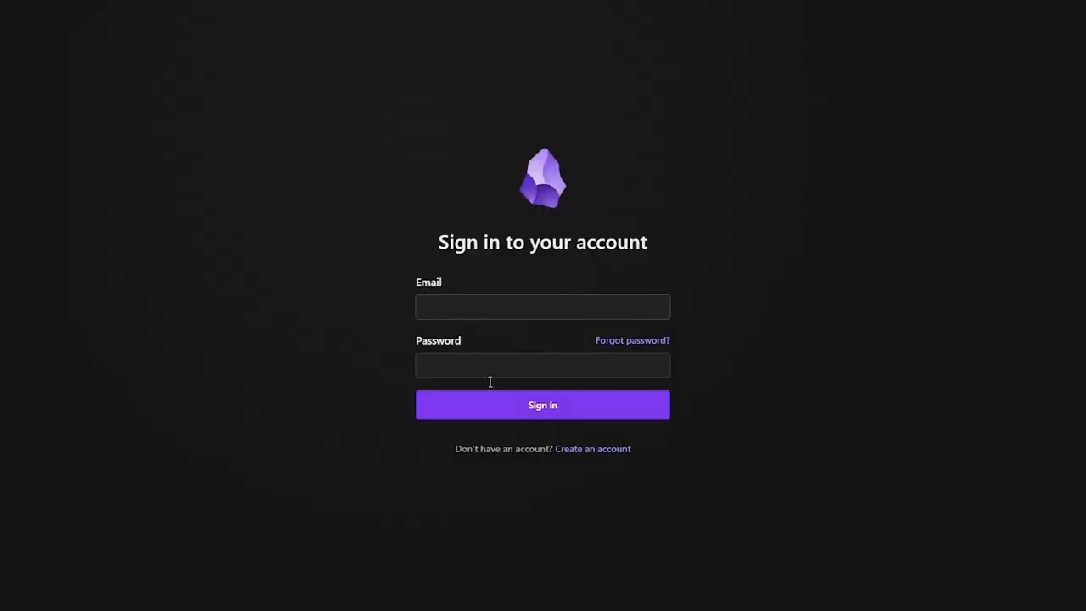
{"action": "left_click", "coordinate": [598, 450]}
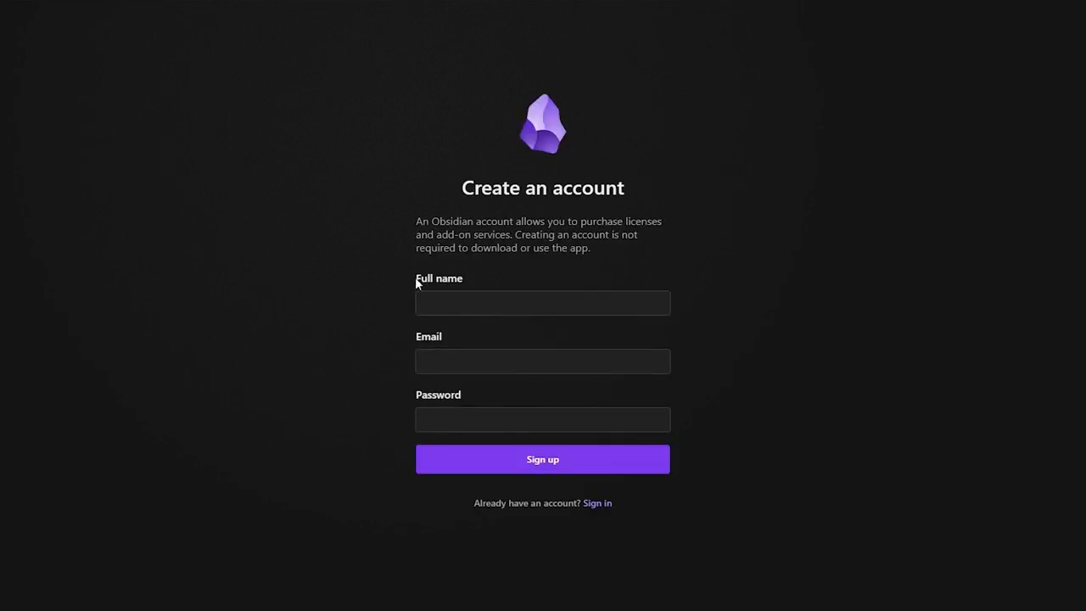
{"action": "left_click_drag", "start_coordinate": [415, 335], "coordinate": [430, 338]}
{"action": "left_click_drag", "start_coordinate": [426, 399], "coordinate": [443, 401]}
- Fill in the full name, e-mail address and password, then submit the sign-up
{"action": "left_click", "coordinate": [468, 303]}
{"action": "type", "text": "John Doe"}
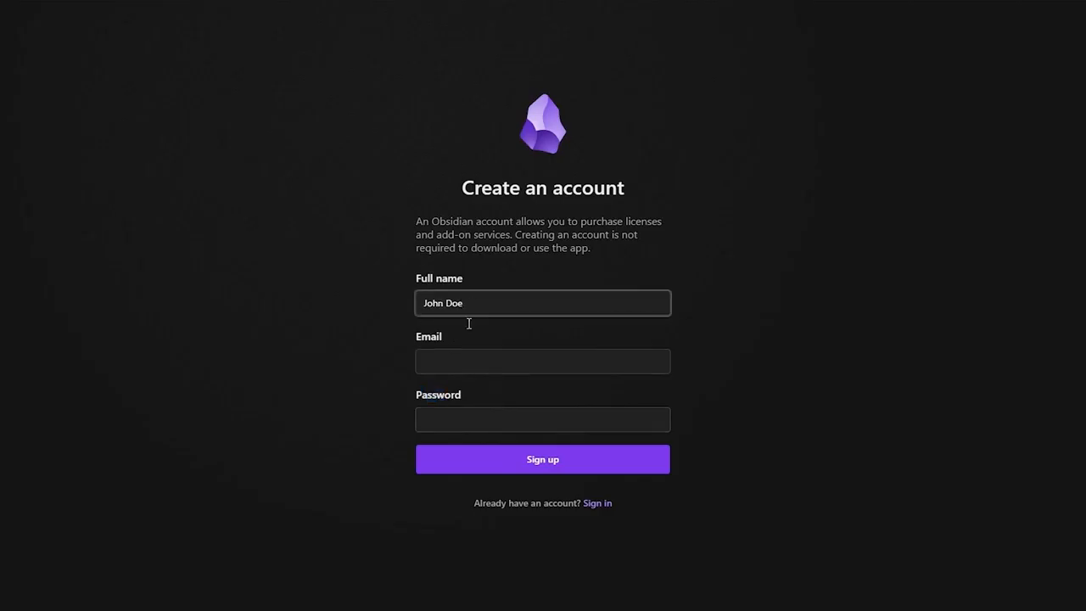
{"action": "left_click", "coordinate": [460, 351]}
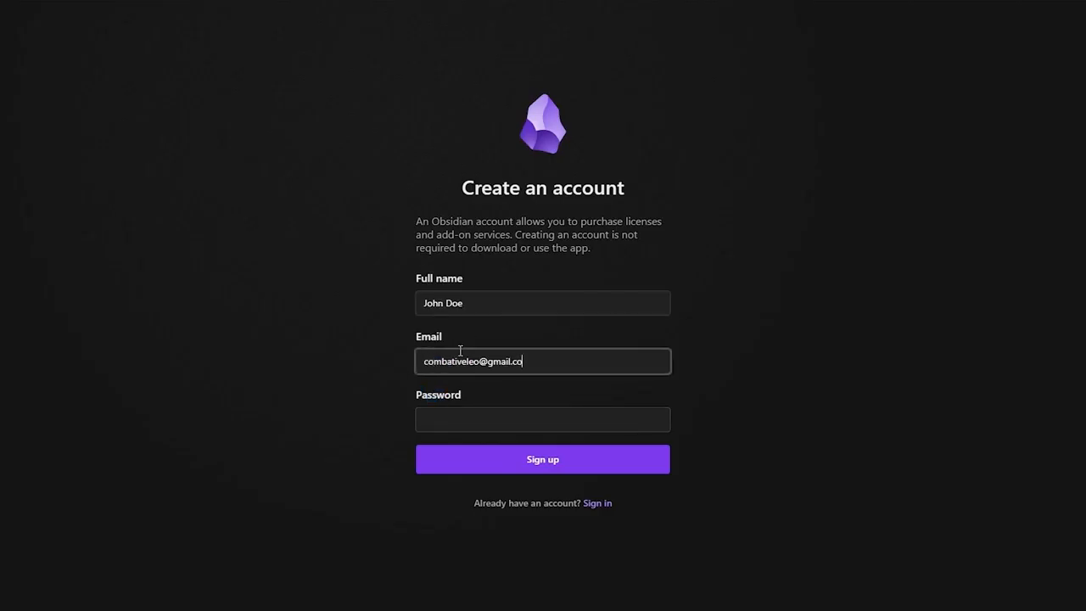
{"action": "key", "text": "Tab"}
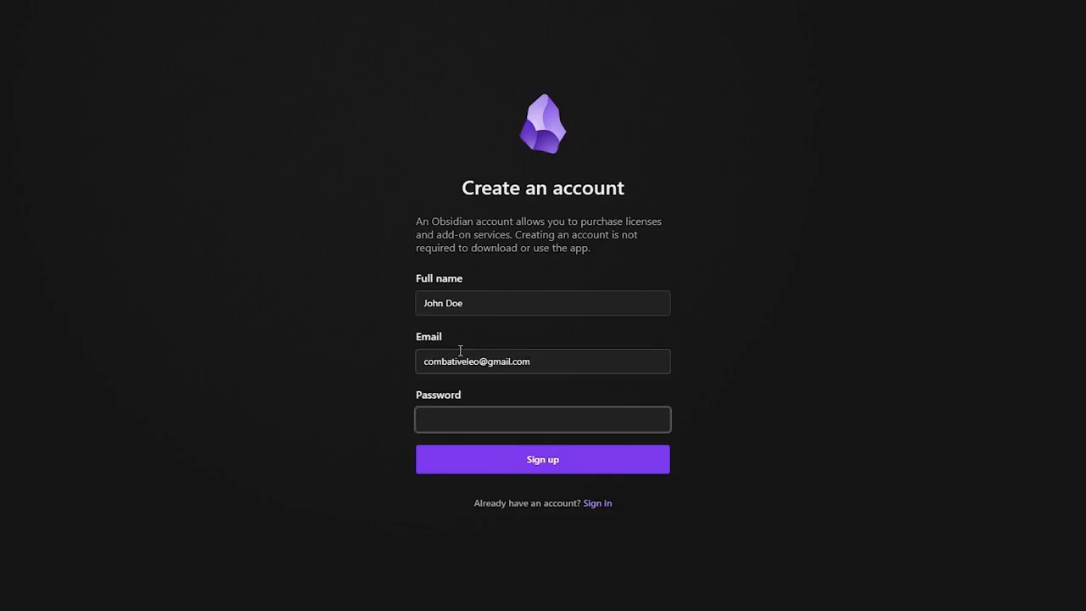
{"action": "type", "text": "••••"}
{"action": "left_click", "coordinate": [552, 472]}
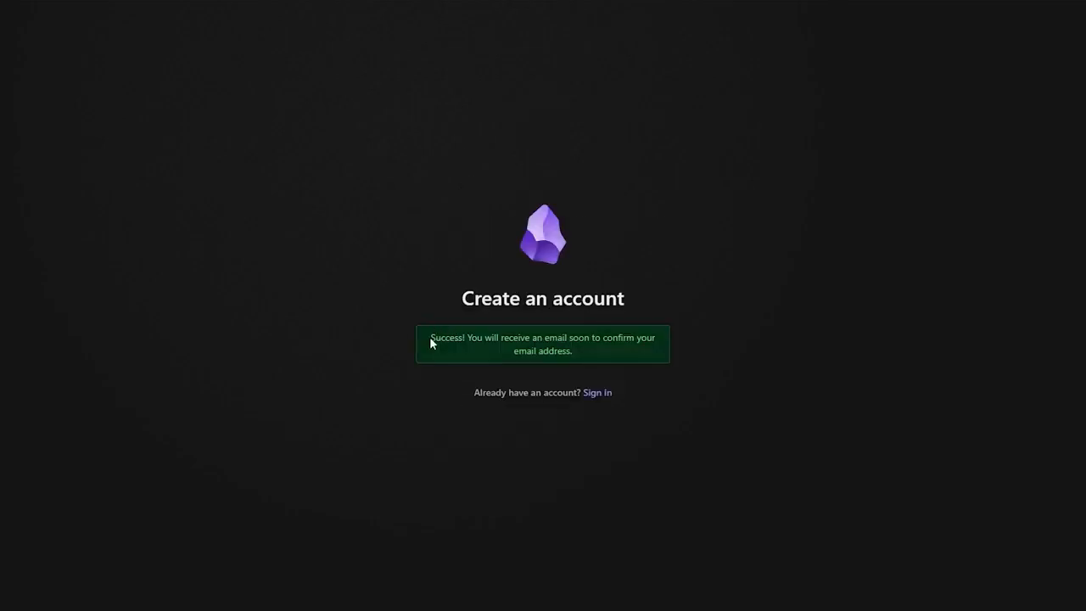
{"action": "left_click_drag", "start_coordinate": [431, 340], "coordinate": [653, 338]}
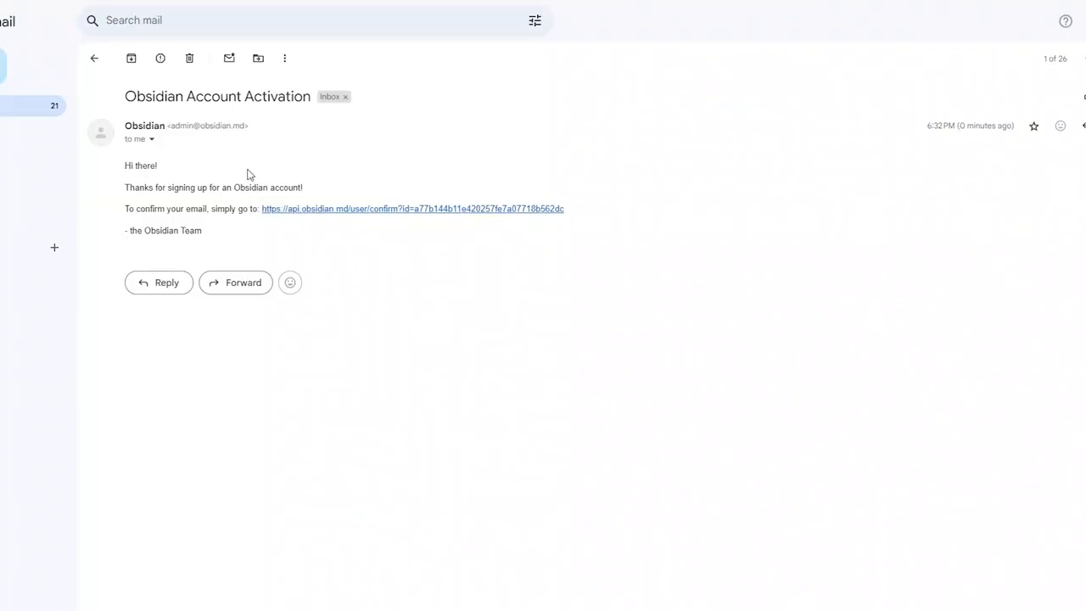
- Confirm the new account through the activation e-mail link and sign in to it
{"action": "left_click", "coordinate": [322, 209]}
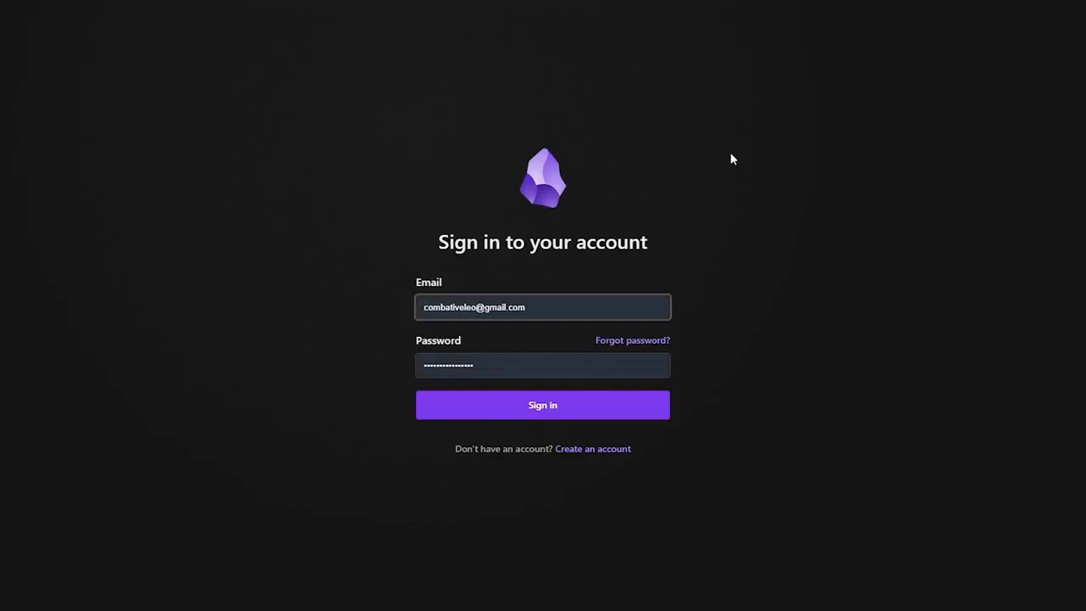
{"action": "left_click", "coordinate": [553, 404]}
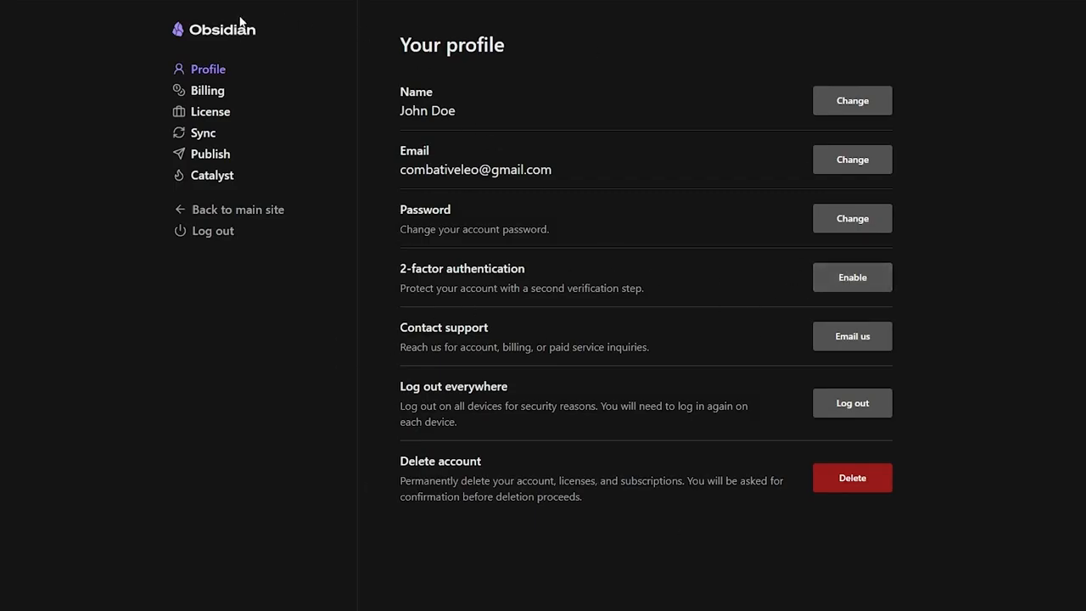
- Return to the Obsidian main site and open the Obsidian Web extension's store page
{"action": "left_click", "coordinate": [210, 34]}
{"action": "left_click", "coordinate": [231, 212]}
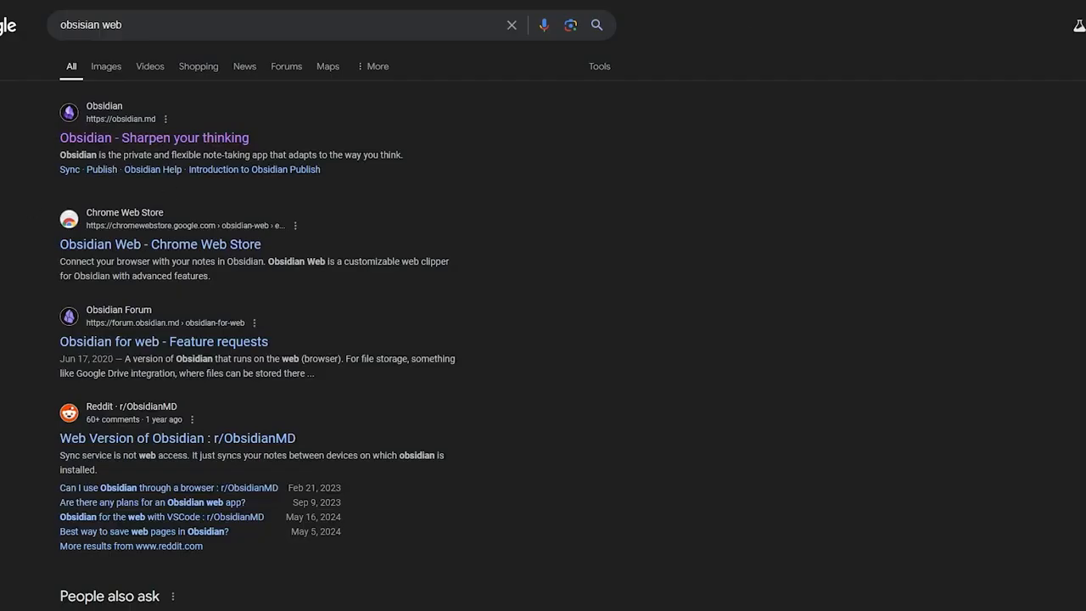
{"action": "left_click", "coordinate": [178, 241]}
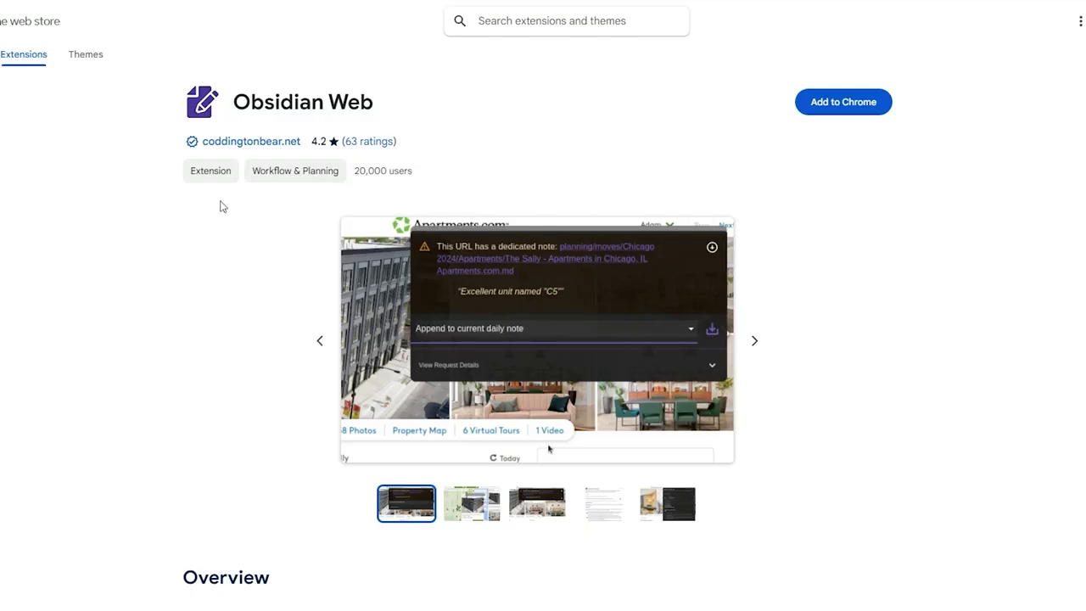
- Search the Chrome Web Store for 'obsidian' and show the recent downloads list
{"action": "left_click", "coordinate": [536, 21]}
{"action": "type", "text": "obsidian"}
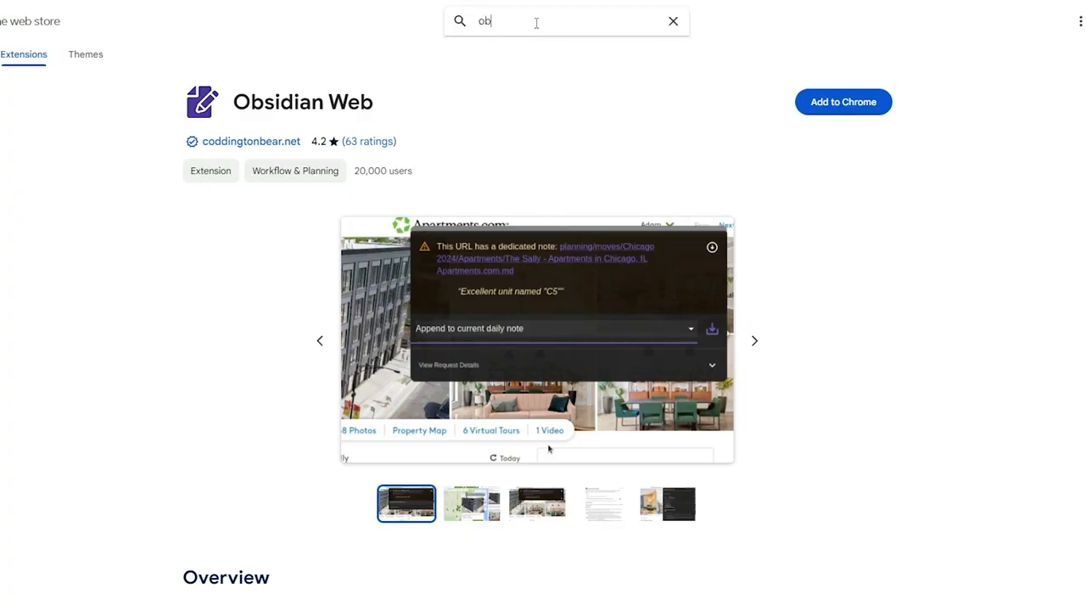
{"action": "key", "text": "Return"}
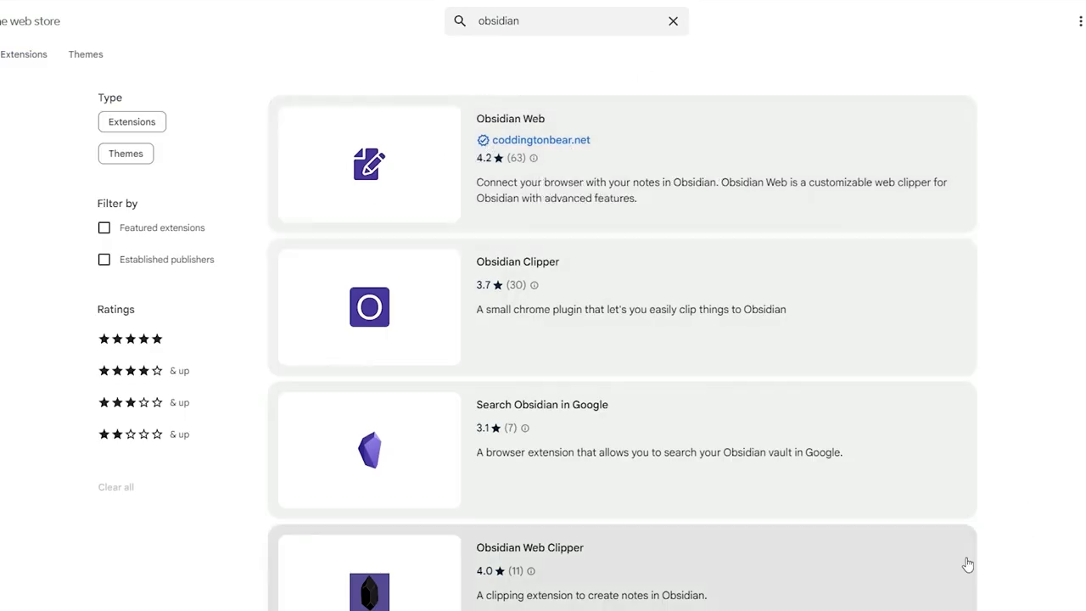
{"action": "left_click", "coordinate": [1040, 2]}
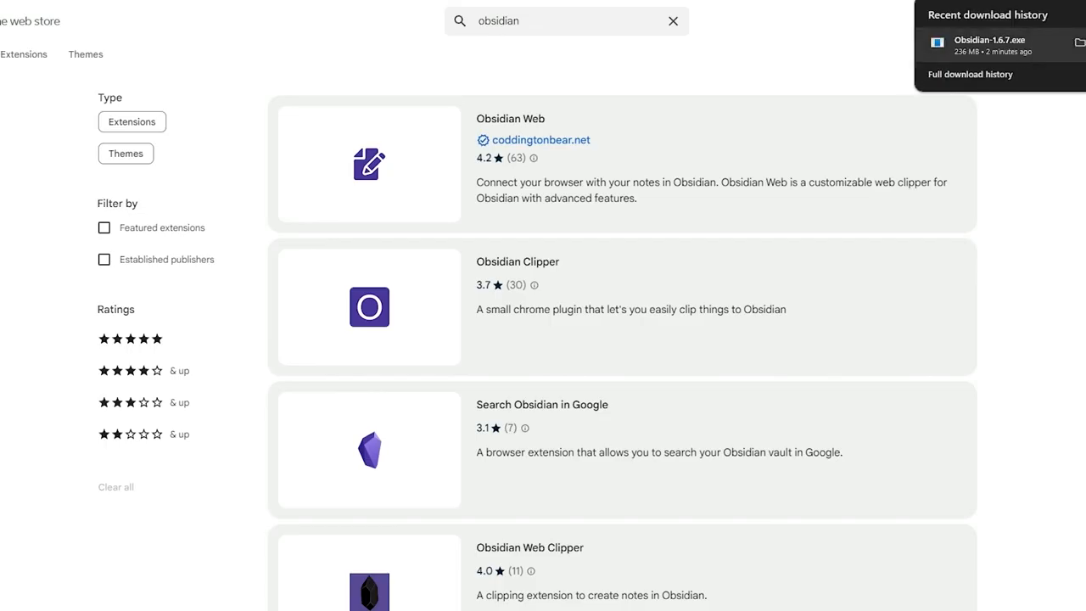
- Install Obsidian 1.6.7 for all users into Program Files and launch it
{"action": "left_click", "coordinate": [1024, 56]}
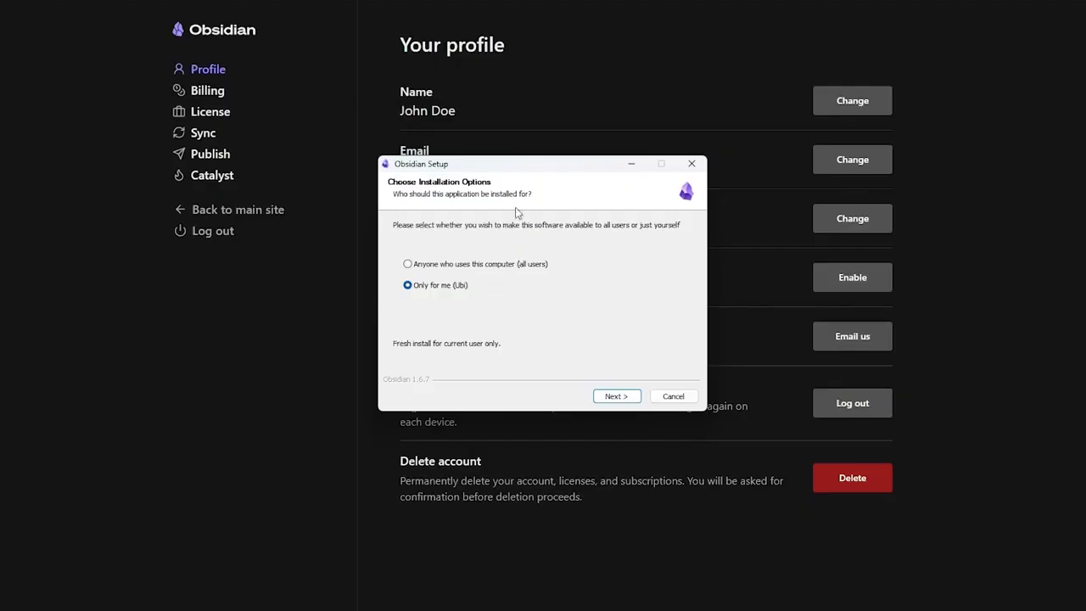
{"action": "mouse_move", "coordinate": [410, 273]}
{"action": "left_click", "coordinate": [444, 285]}
{"action": "left_click", "coordinate": [430, 267]}
{"action": "left_click", "coordinate": [441, 288]}
{"action": "left_click", "coordinate": [439, 271]}
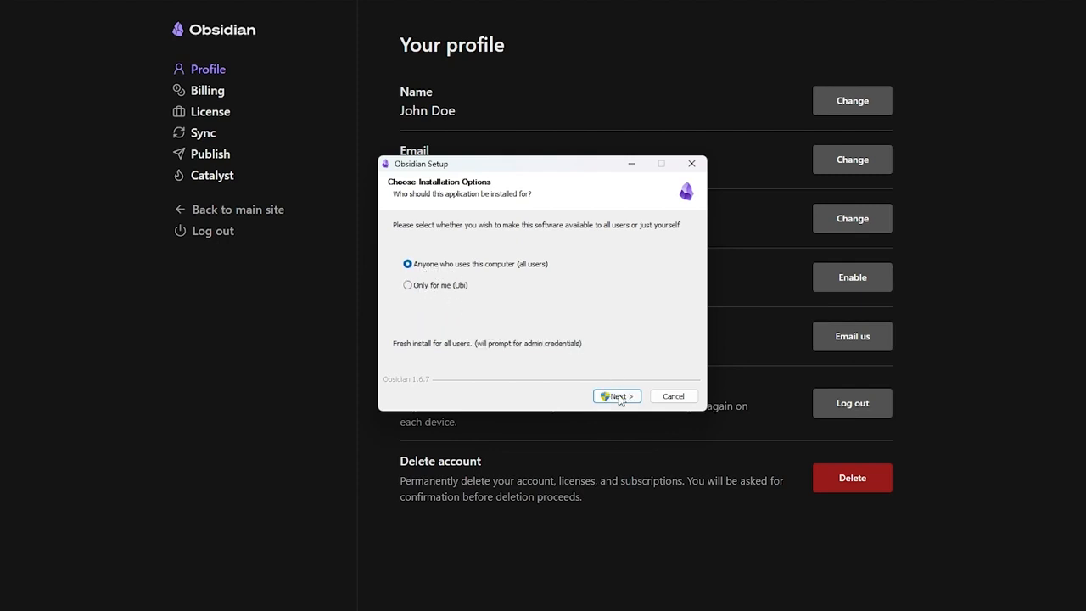
{"action": "left_click", "coordinate": [616, 396]}
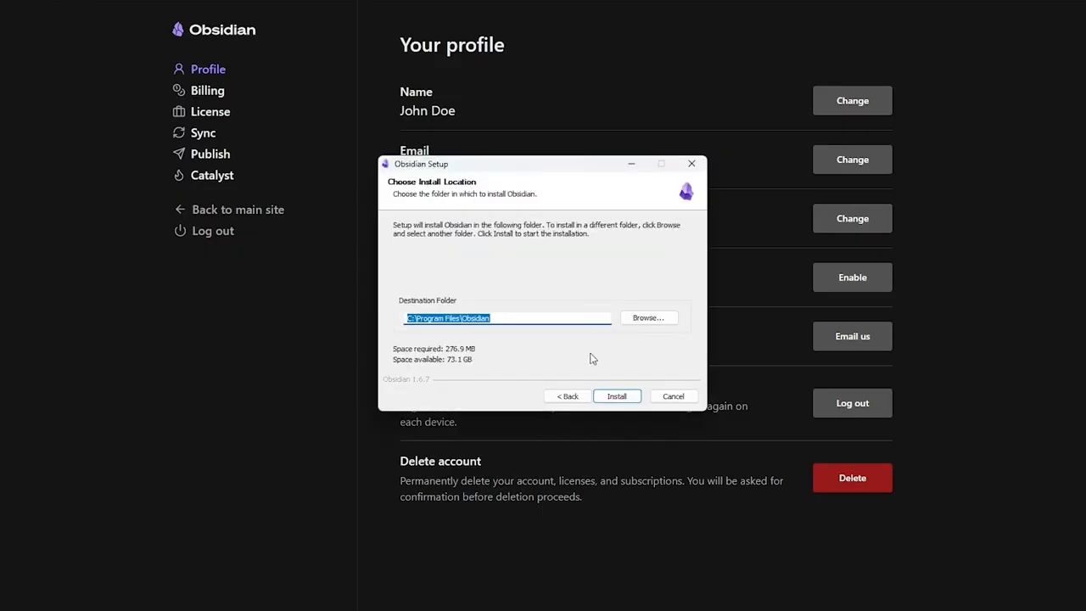
{"action": "left_click", "coordinate": [614, 397]}
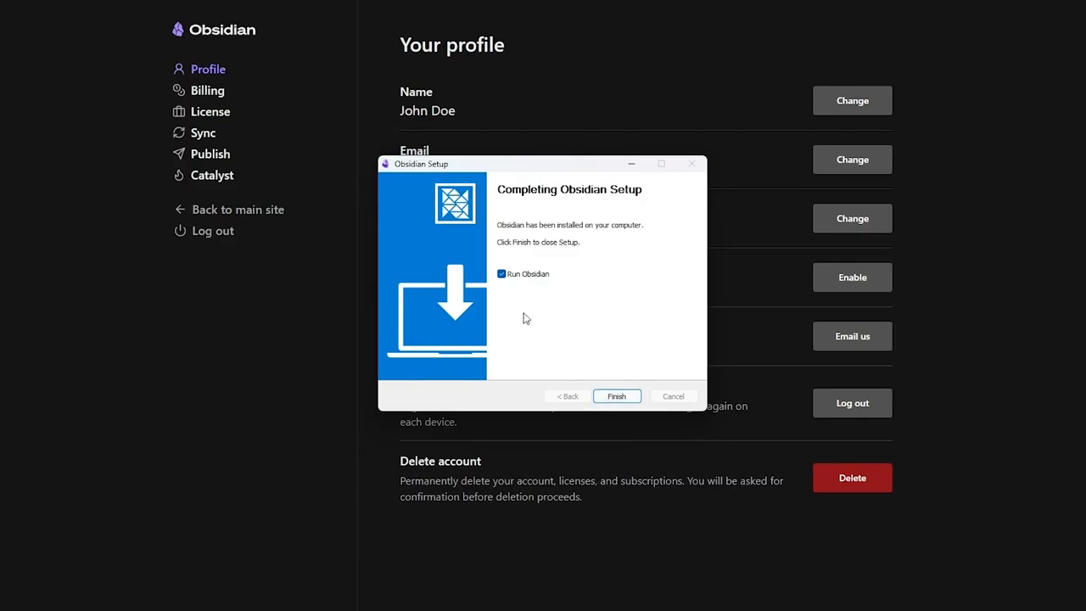
{"action": "left_click", "coordinate": [624, 397]}
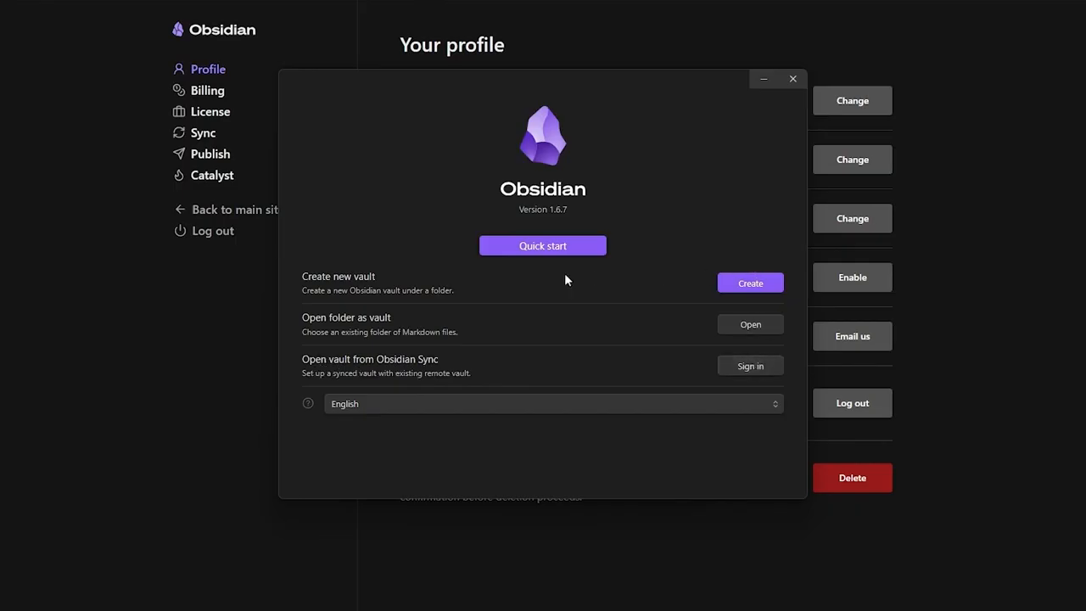
- Create a local vault named 'Obsidian Vault' located in D:\Obsidian
{"action": "left_click", "coordinate": [748, 283]}
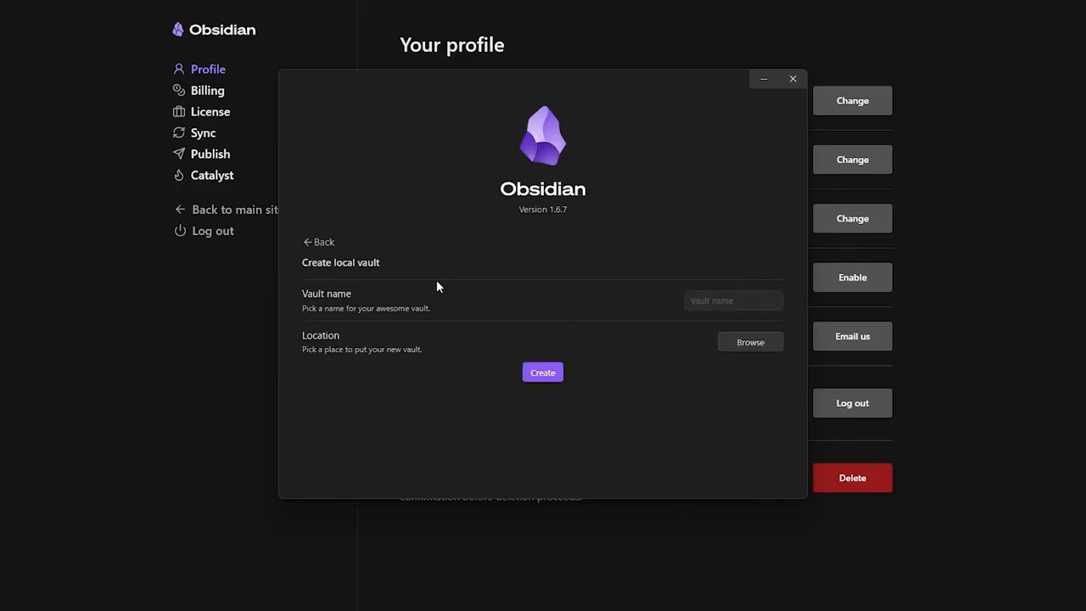
{"action": "left_click", "coordinate": [710, 300]}
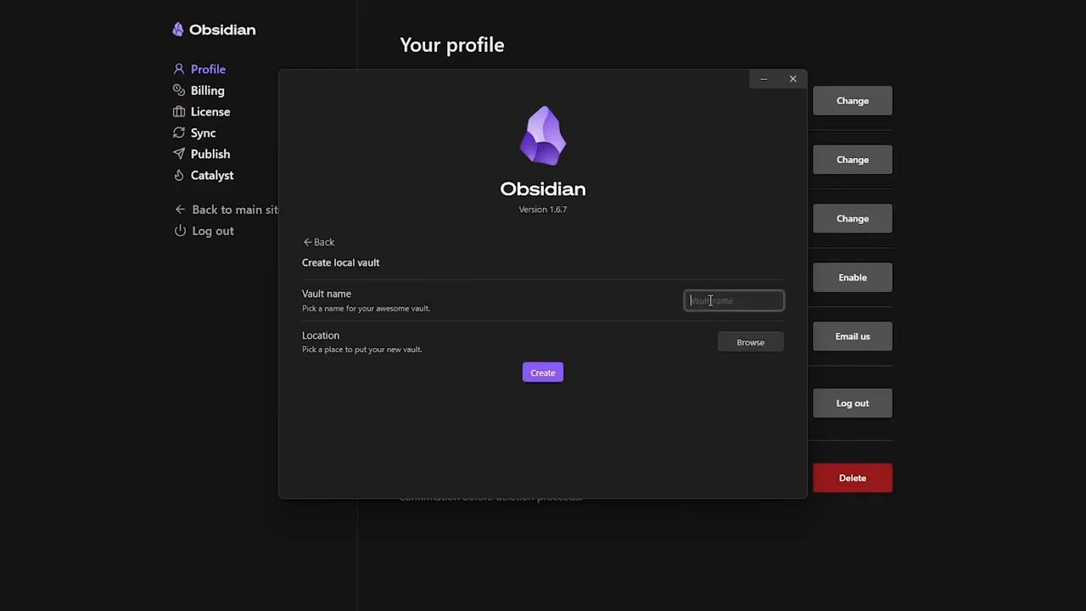
{"action": "type", "text": "Obsidian Vault"}
{"action": "left_click", "coordinate": [734, 343]}
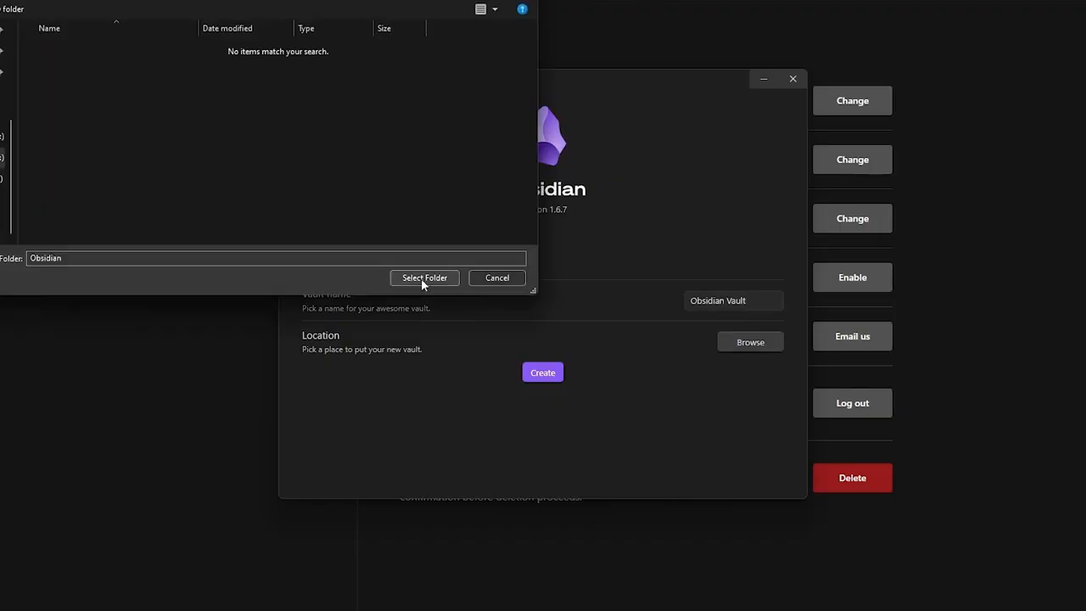
{"action": "left_click", "coordinate": [420, 278]}
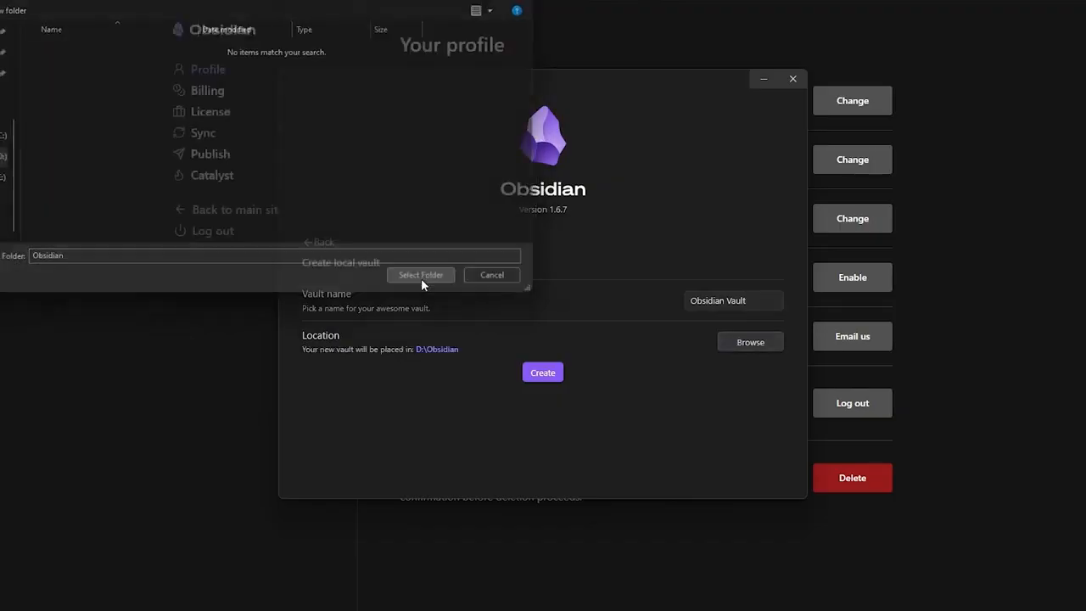
{"action": "left_click", "coordinate": [539, 374]}
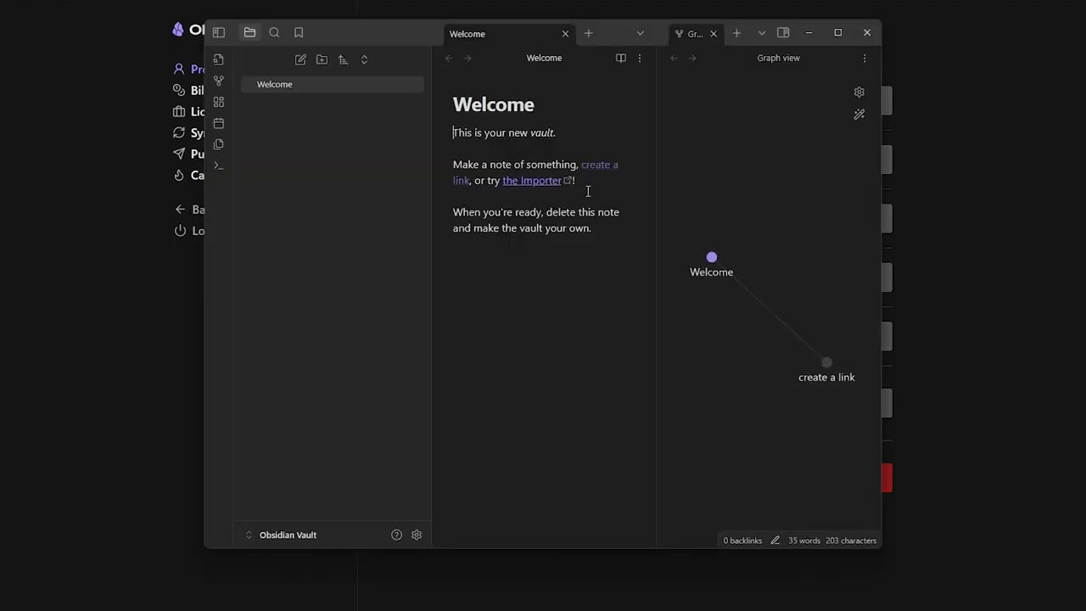
- Maximize the window, open today's 2024-08-27 daily note, and try Insert template
{"action": "left_click", "coordinate": [846, 34]}
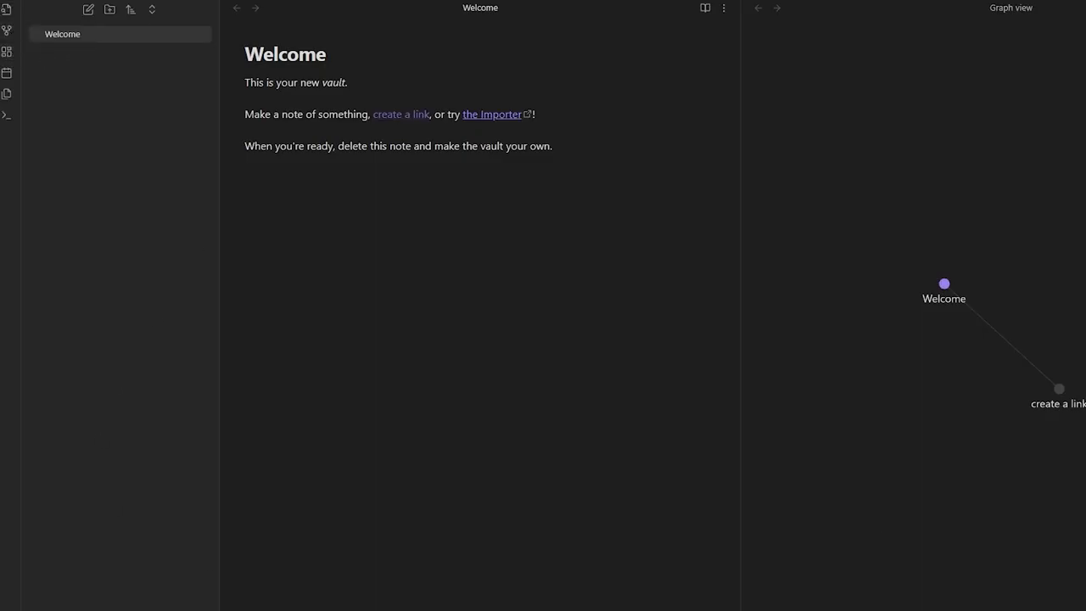
{"action": "left_click", "coordinate": [7, 75]}
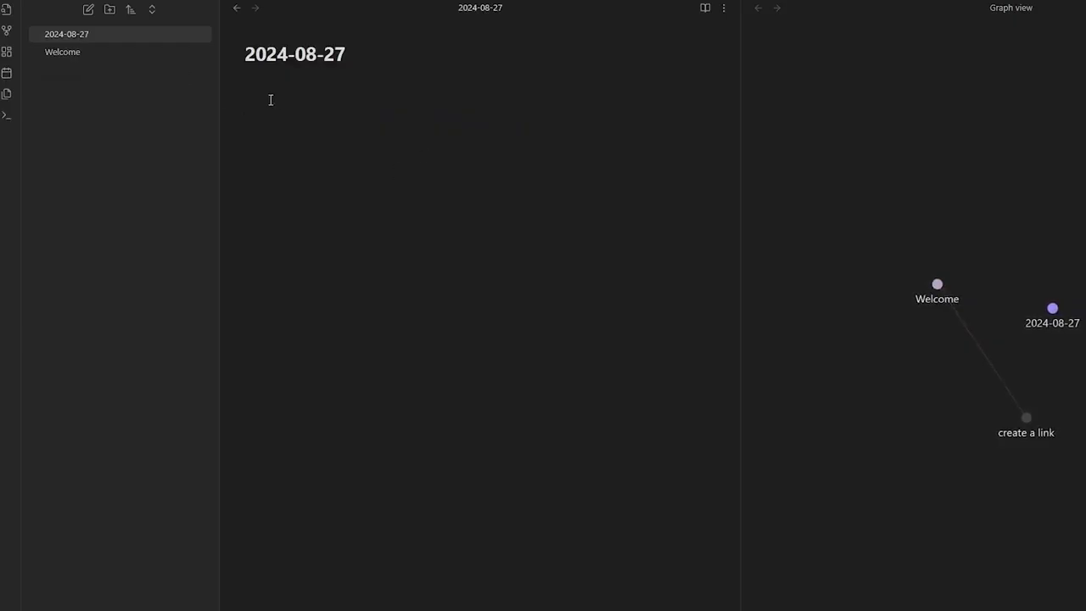
{"action": "left_click", "coordinate": [5, 100]}
- Open Settings via the command palette search 'settin' and bring up the account log-in form
{"action": "left_click", "coordinate": [0, 115]}
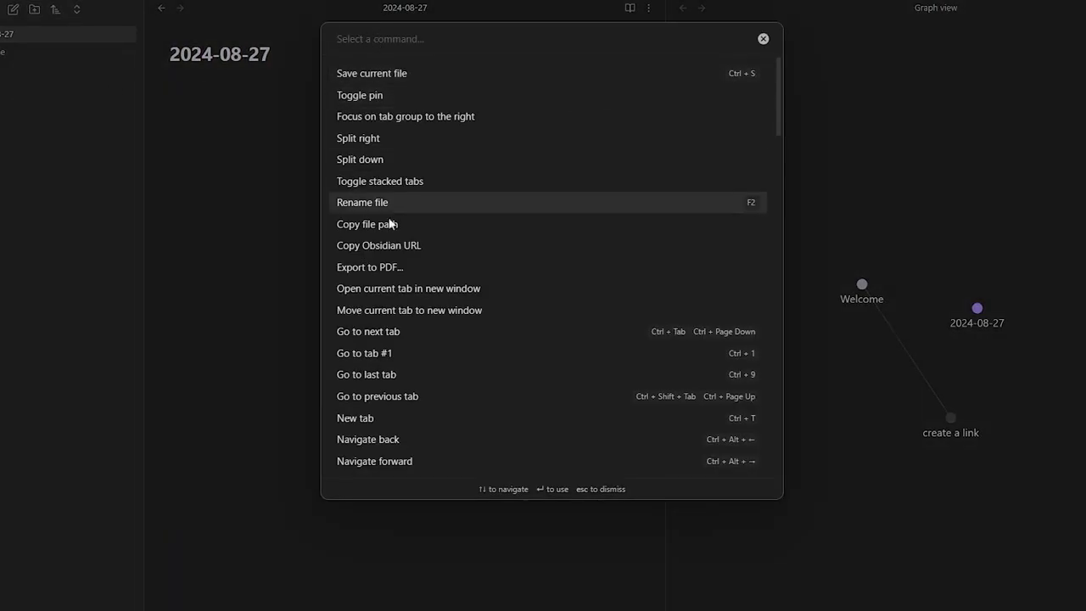
{"action": "scroll", "coordinate": [390, 392], "scroll_direction": "down", "scroll_amount": 4}
{"action": "scroll", "coordinate": [390, 391], "scroll_direction": "up", "scroll_amount": 4}
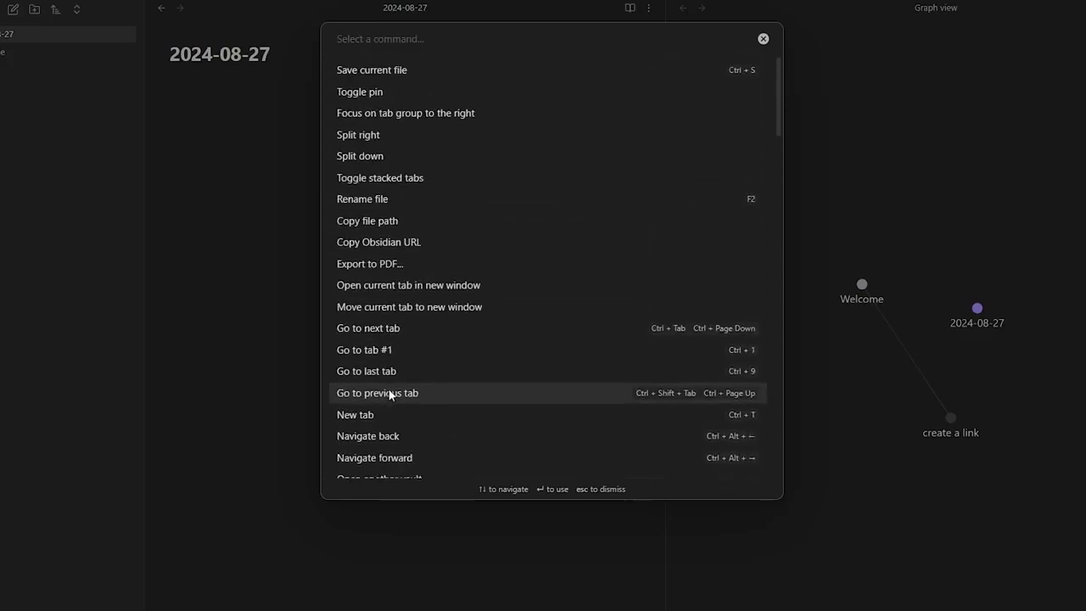
{"action": "scroll", "coordinate": [391, 328], "scroll_direction": "down", "scroll_amount": 5}
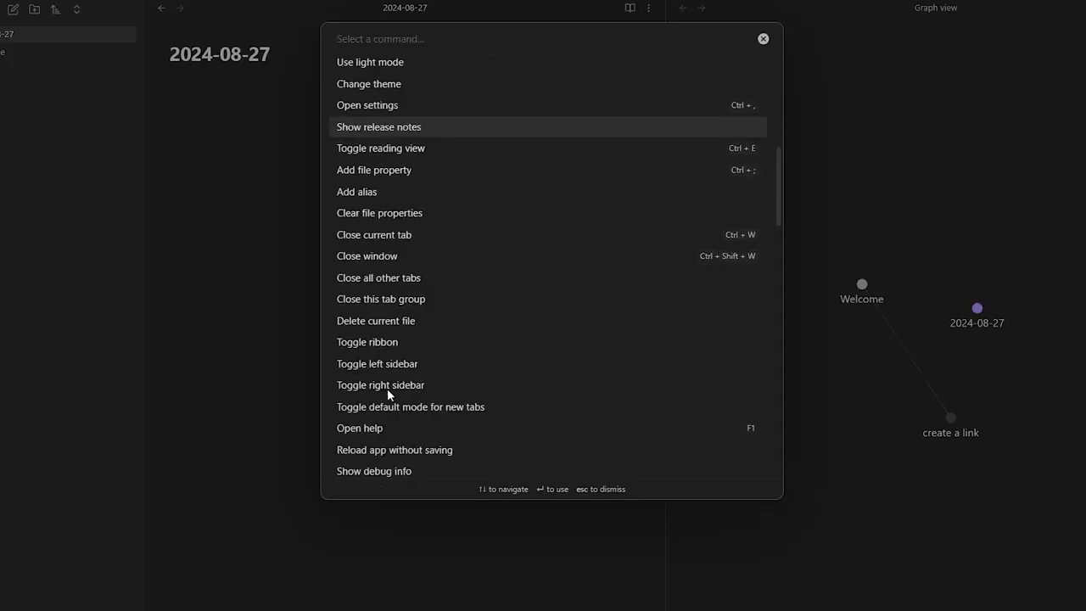
{"action": "scroll", "coordinate": [387, 388], "scroll_direction": "up", "scroll_amount": 1}
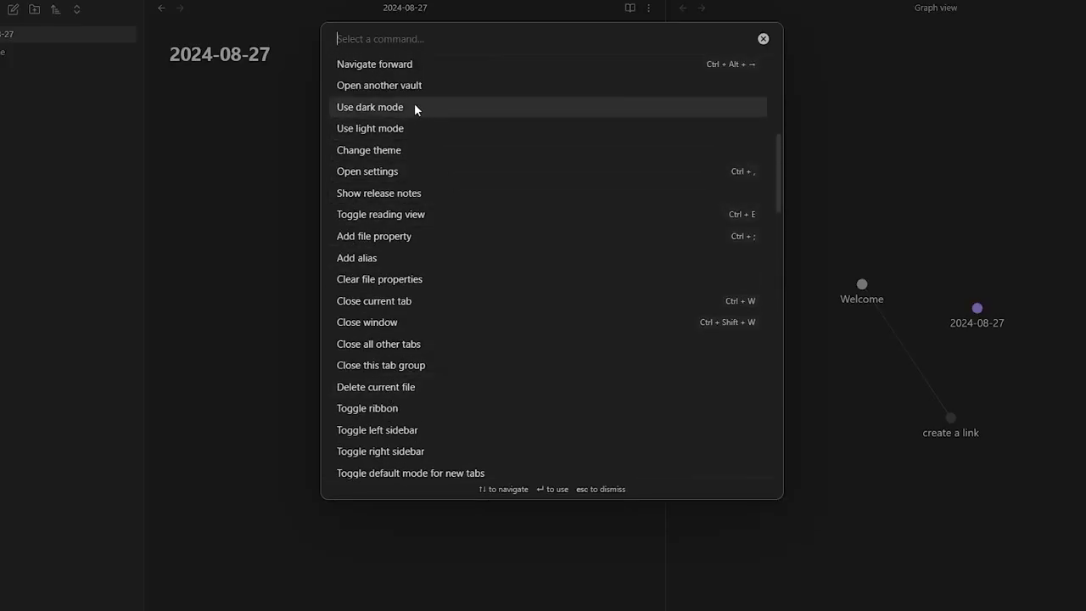
{"action": "type", "text": "sett"}
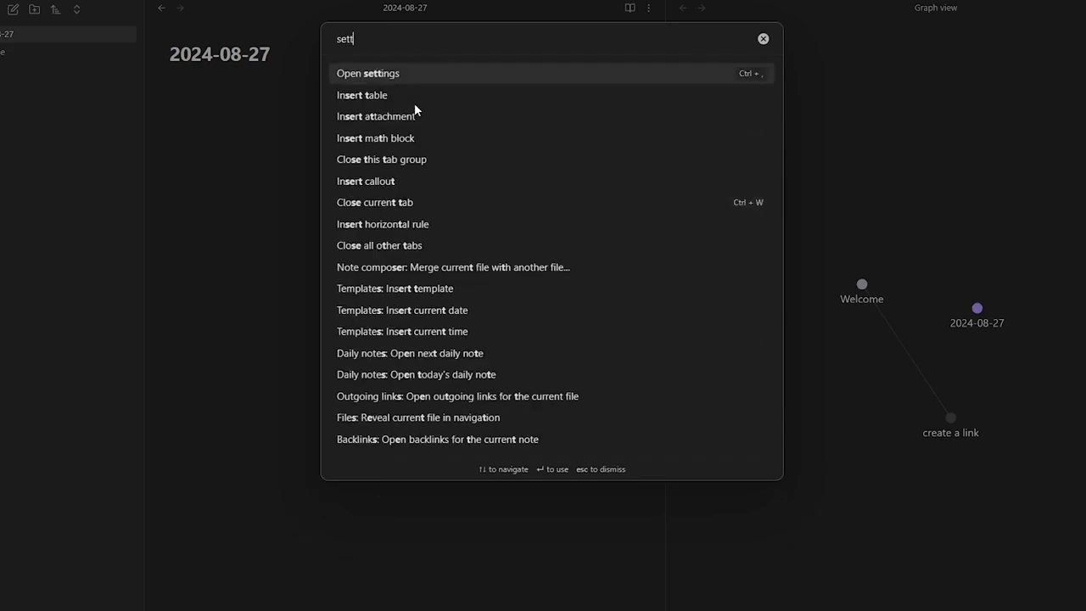
{"action": "type", "text": "in"}
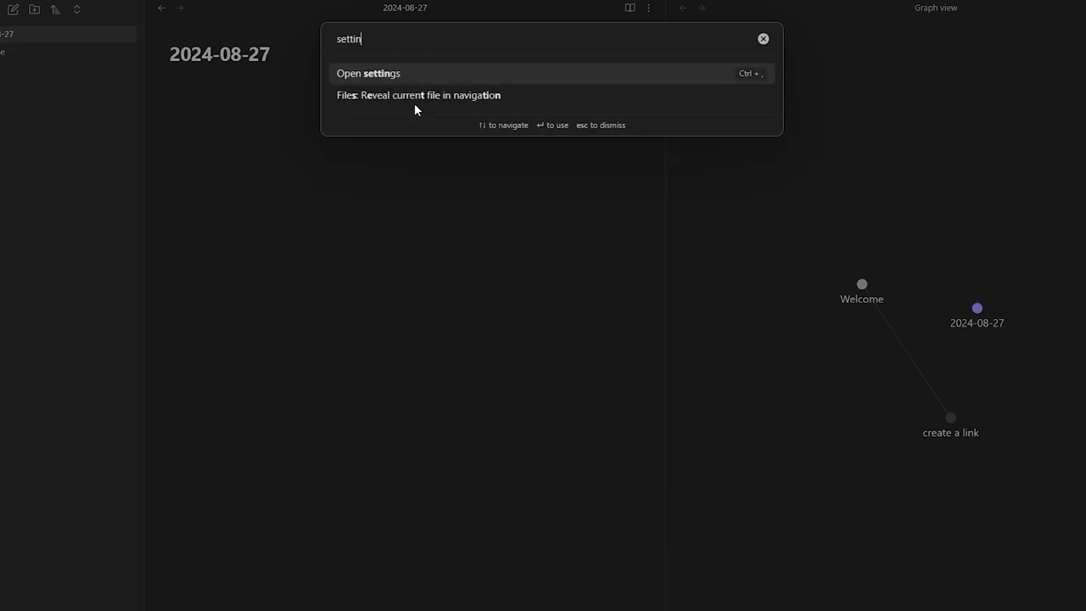
{"action": "left_click", "coordinate": [420, 75]}
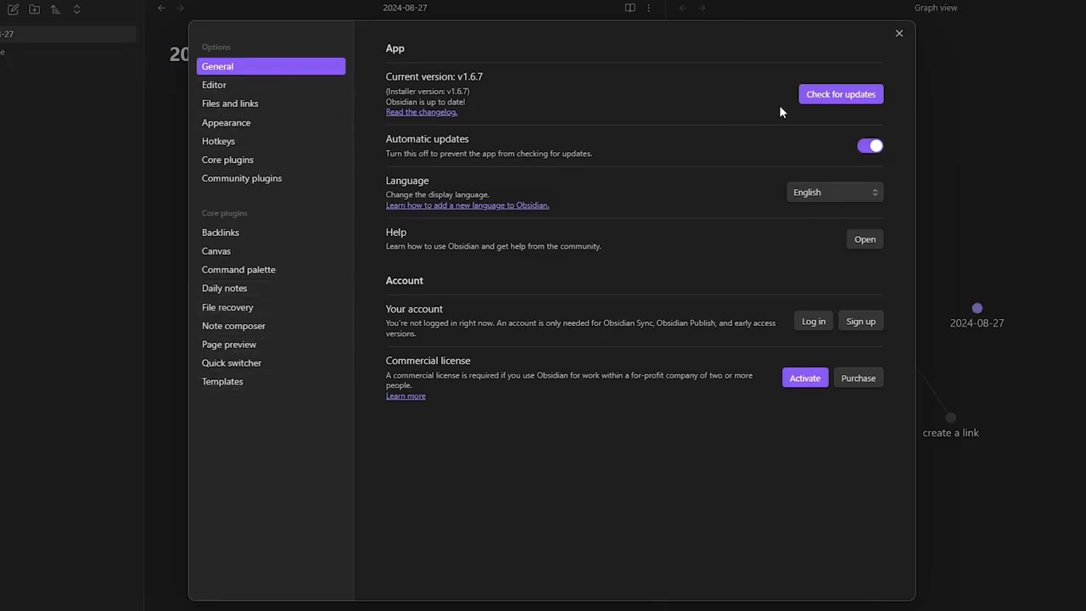
{"action": "left_click", "coordinate": [813, 321]}
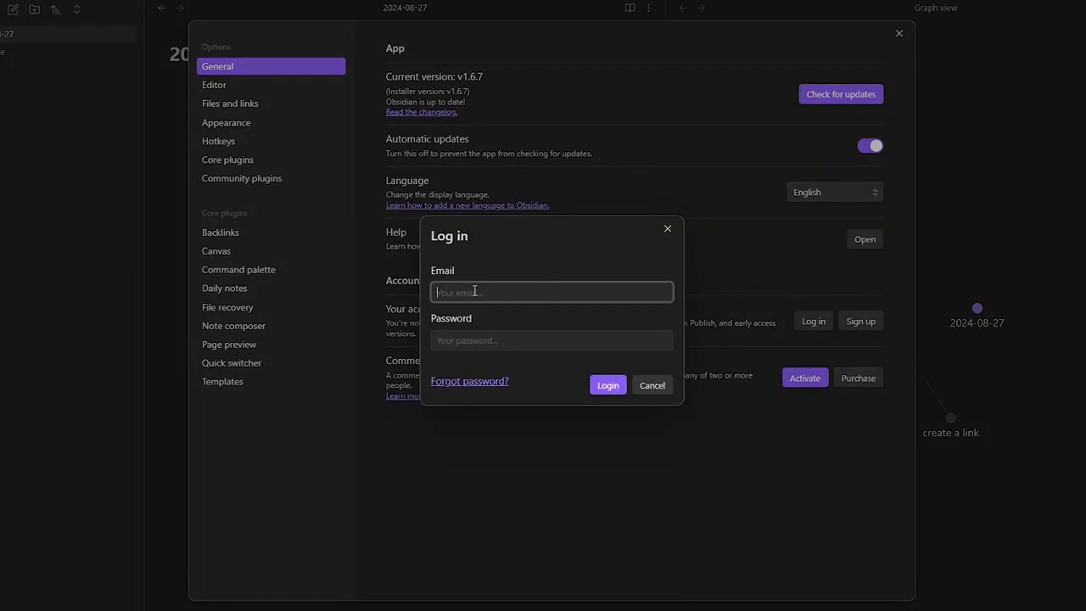
- Log in with the account e-mail and password, then show the Editor settings page
{"action": "key", "text": "Tab"}
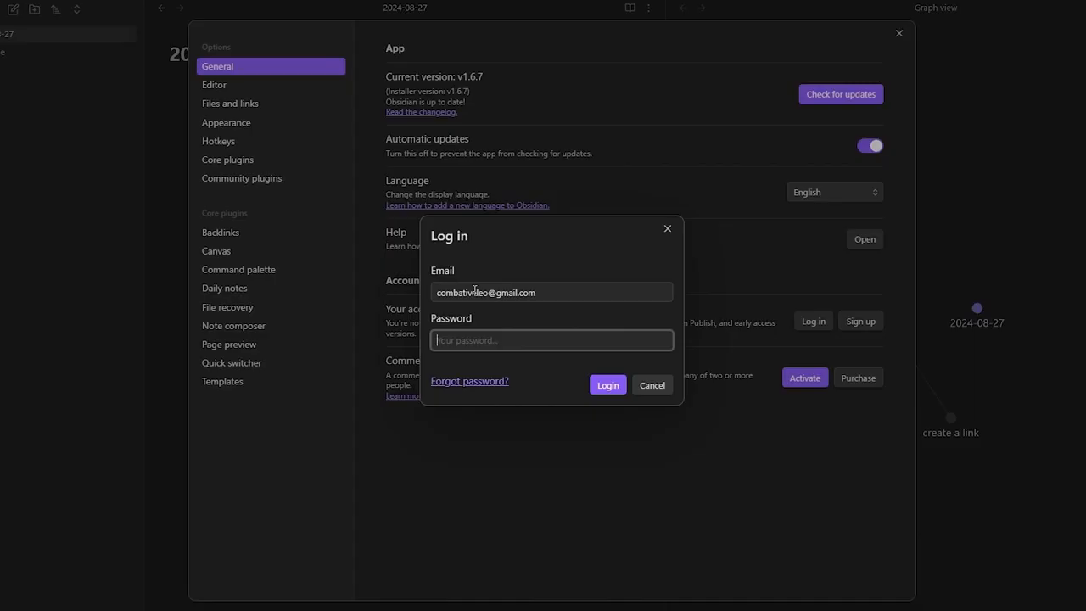
{"action": "key", "text": "ctrl+v"}
{"action": "left_click", "coordinate": [608, 386]}
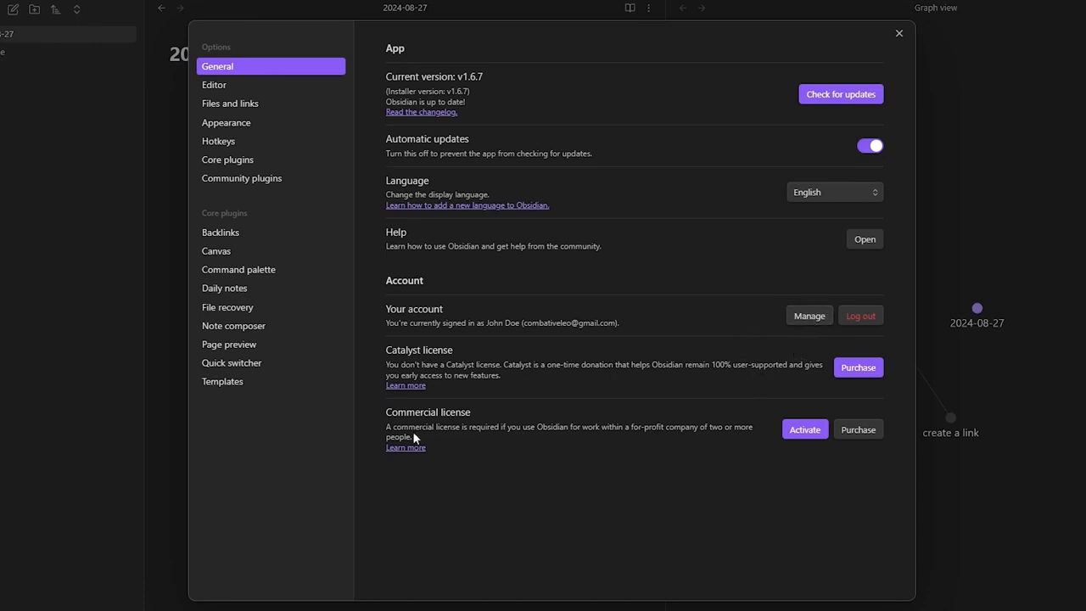
{"action": "left_click", "coordinate": [213, 85]}
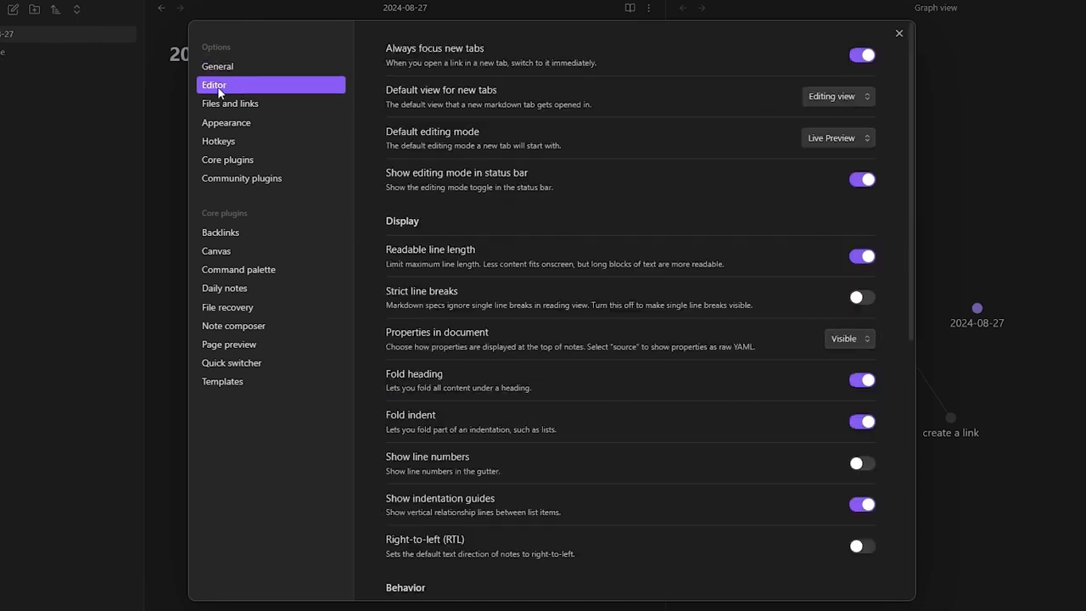
- Browse the Editor, Files and links, and Appearance settings pages
{"action": "scroll", "coordinate": [574, 505], "scroll_direction": "down", "scroll_amount": 5}
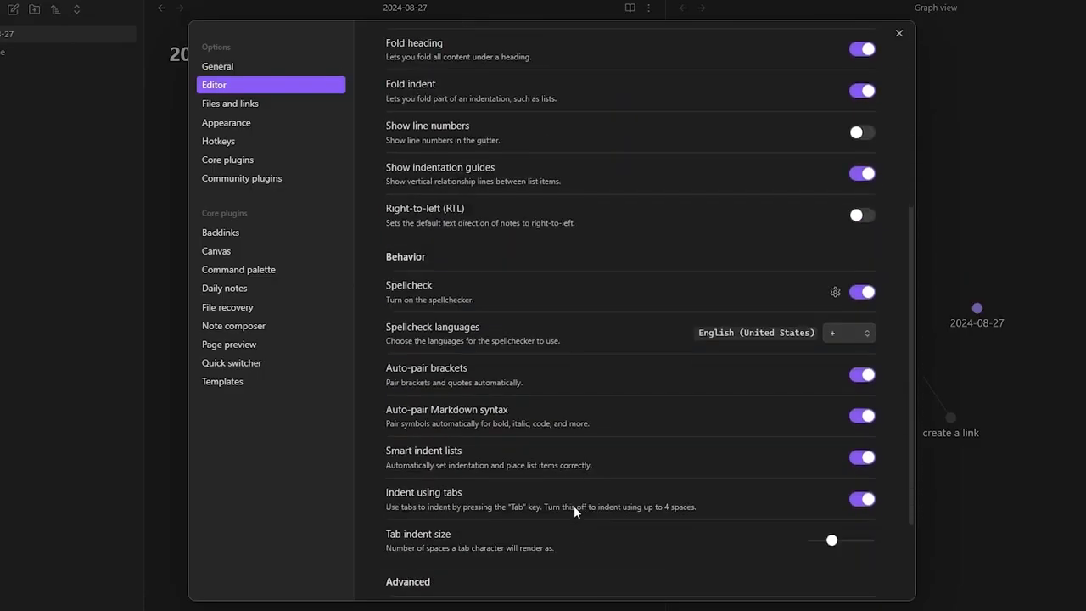
{"action": "scroll", "coordinate": [573, 511], "scroll_direction": "up", "scroll_amount": 1}
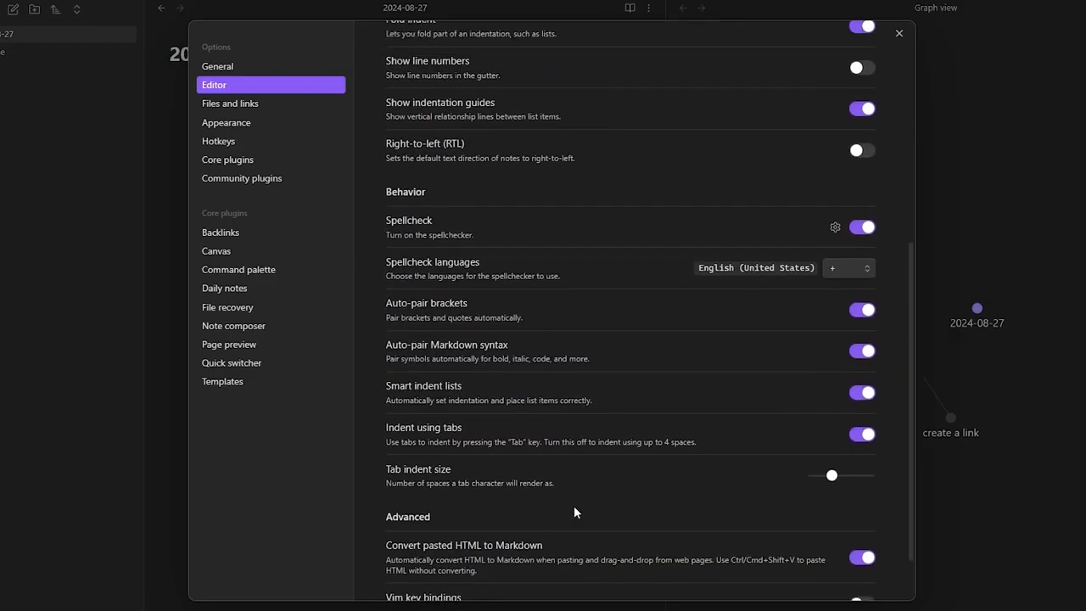
{"action": "scroll", "coordinate": [573, 511], "scroll_direction": "up", "scroll_amount": 5}
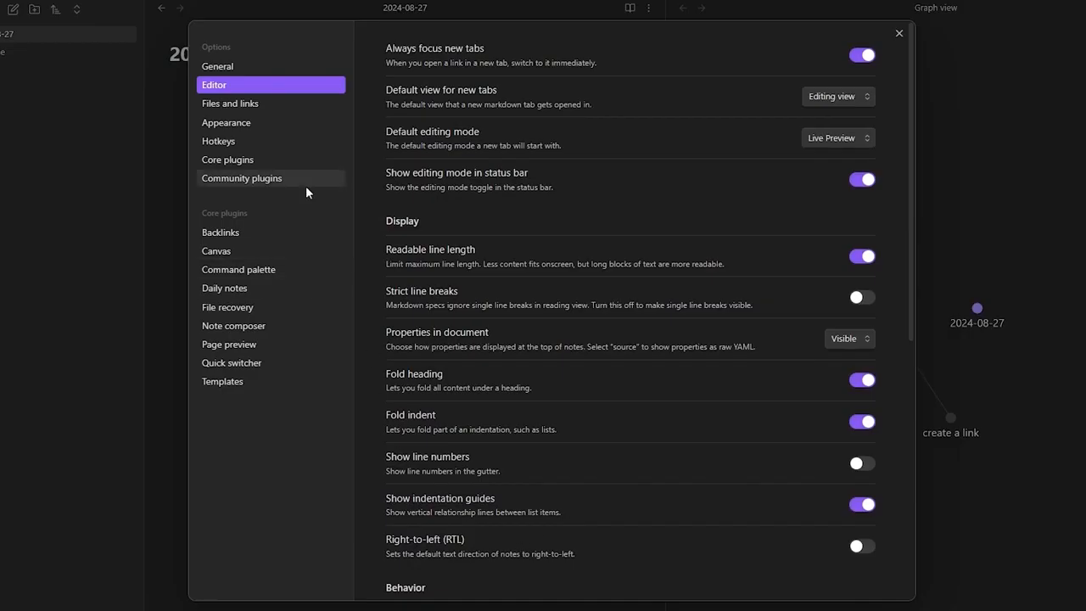
{"action": "left_click", "coordinate": [278, 110]}
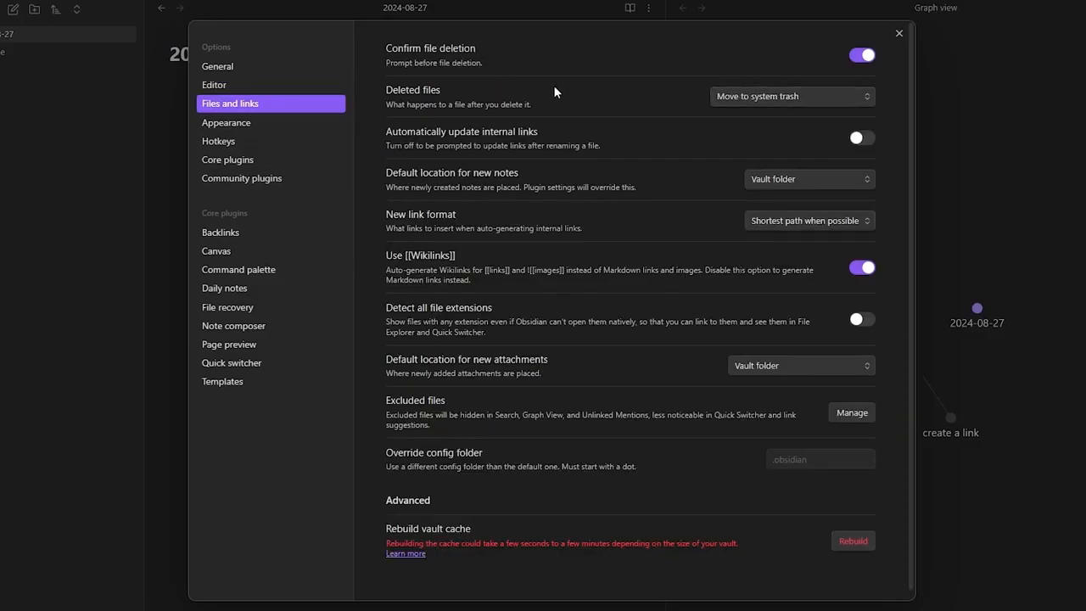
{"action": "left_click", "coordinate": [245, 125]}
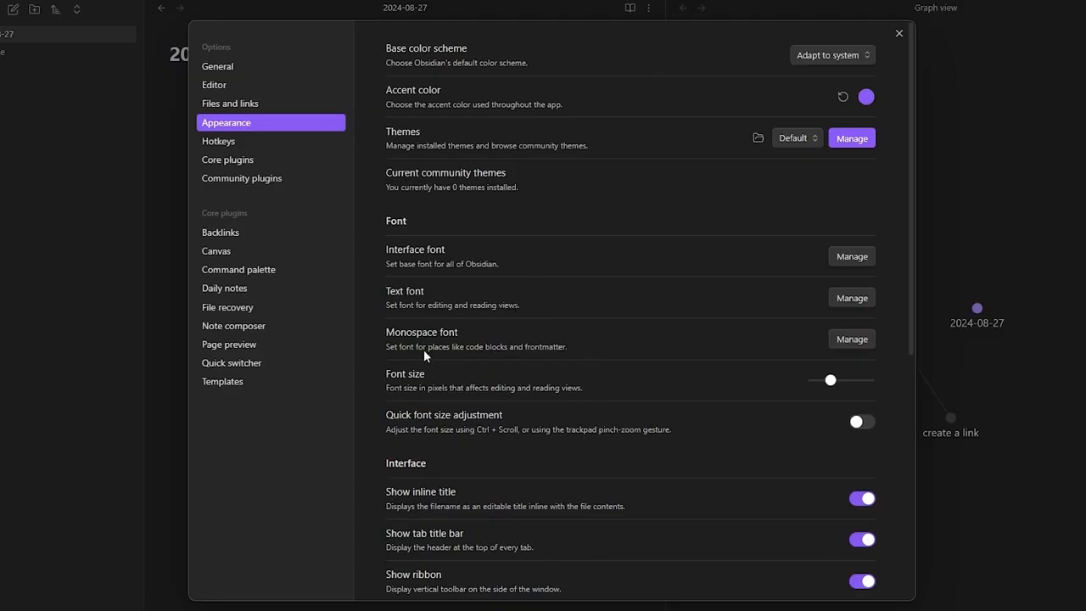
- Scroll through the Appearance options, then show the Hotkeys page with its 173 hotkeys
{"action": "scroll", "coordinate": [453, 425], "scroll_direction": "down", "scroll_amount": 4}
{"action": "scroll", "coordinate": [462, 386], "scroll_direction": "down", "scroll_amount": 2}
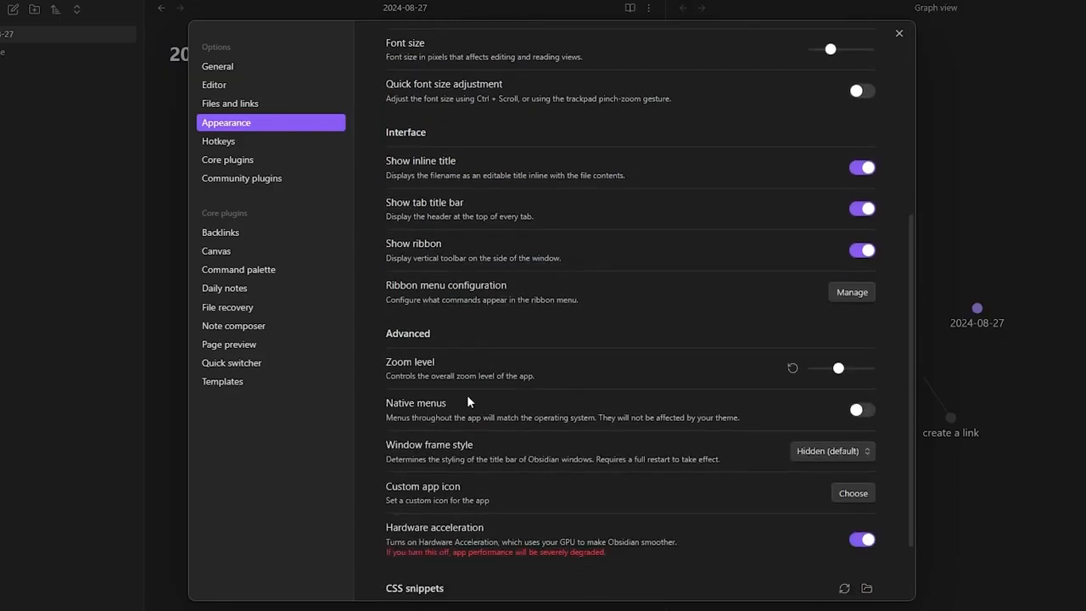
{"action": "scroll", "coordinate": [456, 445], "scroll_direction": "up", "scroll_amount": 4}
{"action": "scroll", "coordinate": [455, 447], "scroll_direction": "down", "scroll_amount": 3}
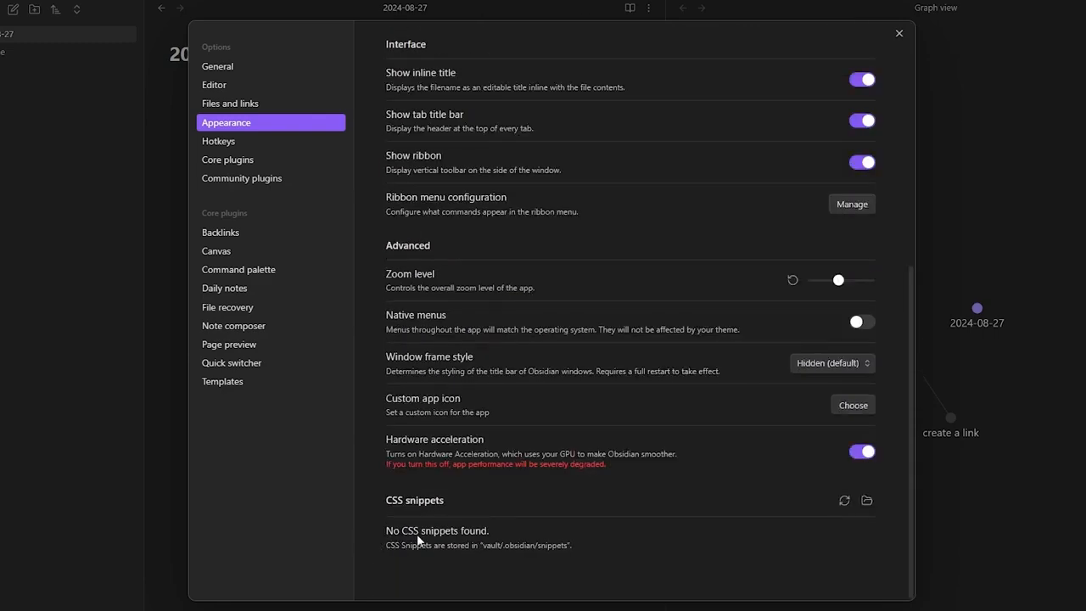
{"action": "scroll", "coordinate": [490, 517], "scroll_direction": "up", "scroll_amount": 4}
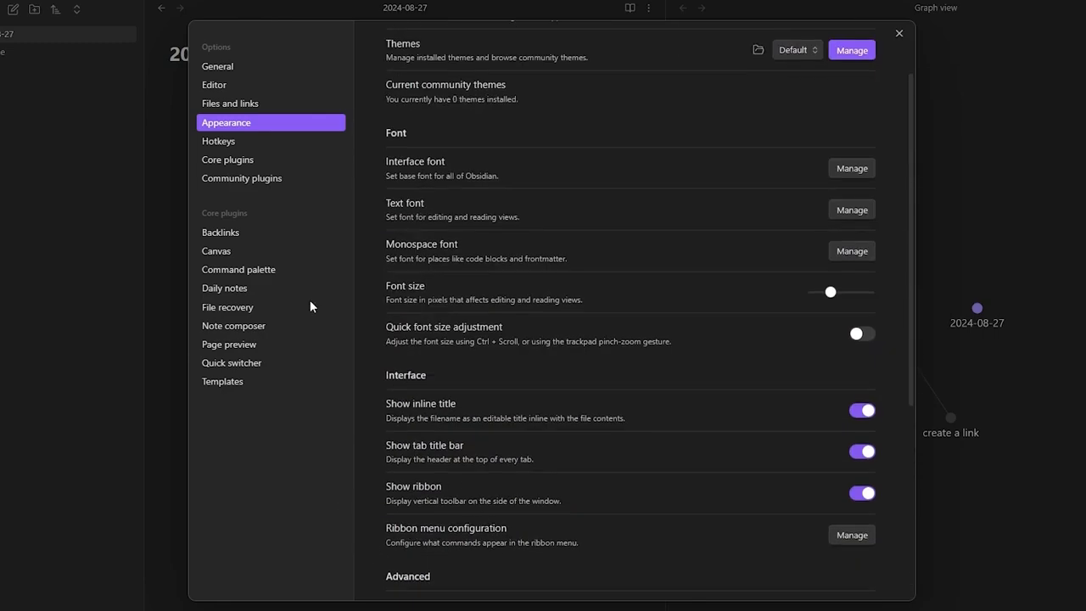
{"action": "left_click", "coordinate": [226, 143]}
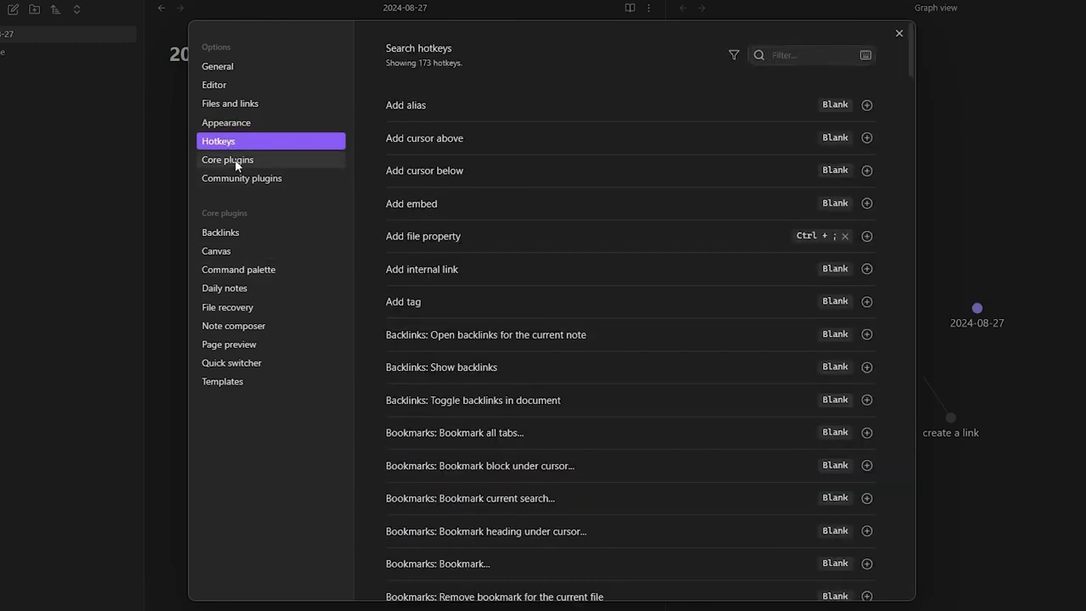
- Turn on community plugins and browse the 1,858 available plugins without installing any
{"action": "left_click", "coordinate": [238, 163]}
{"action": "left_click", "coordinate": [242, 178]}
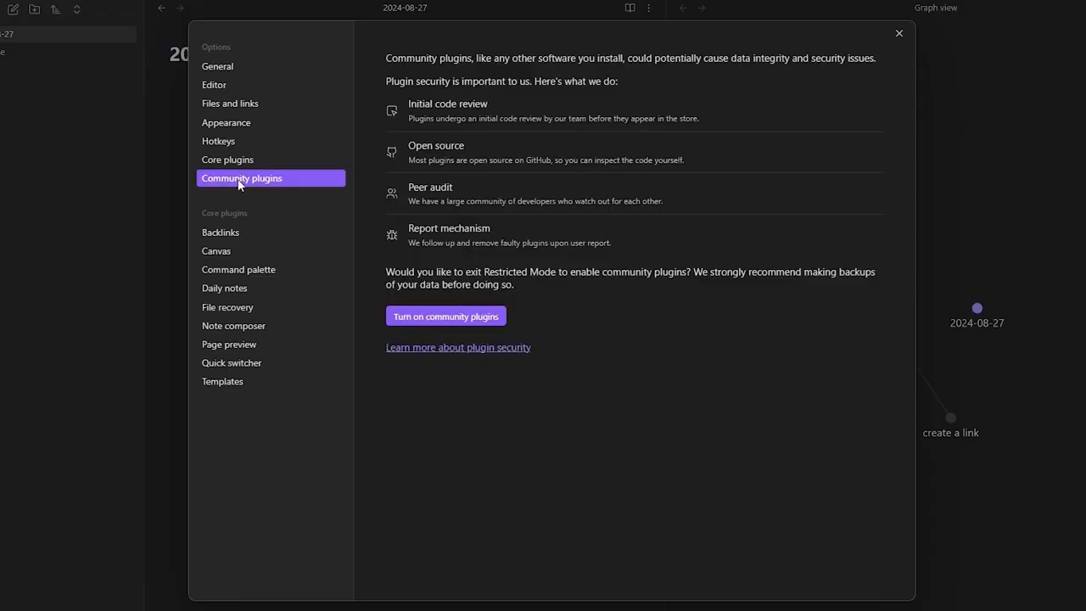
{"action": "left_click", "coordinate": [429, 317]}
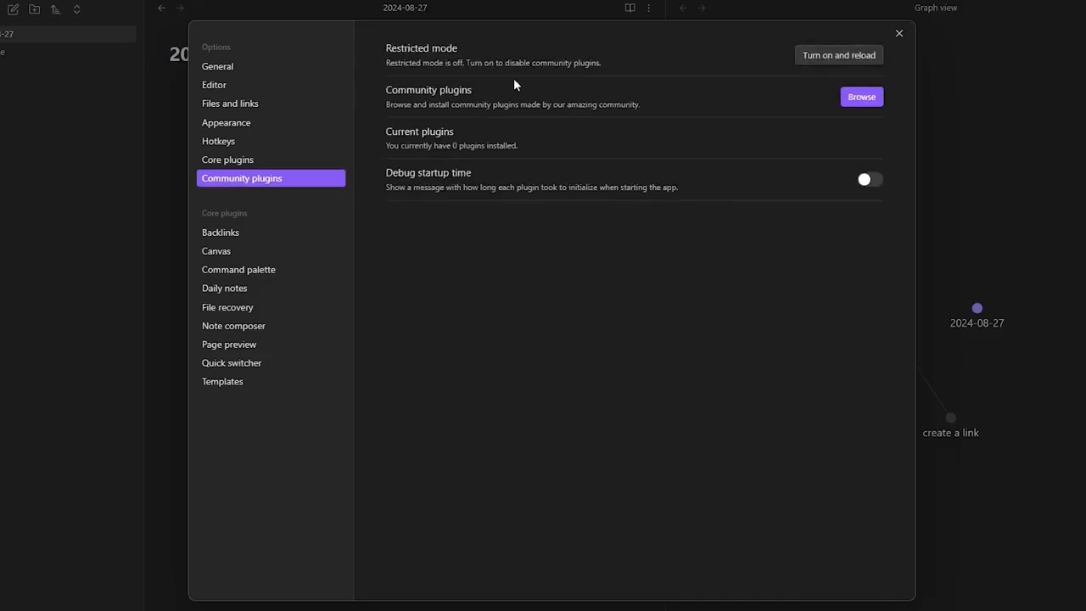
{"action": "left_click", "coordinate": [858, 99]}
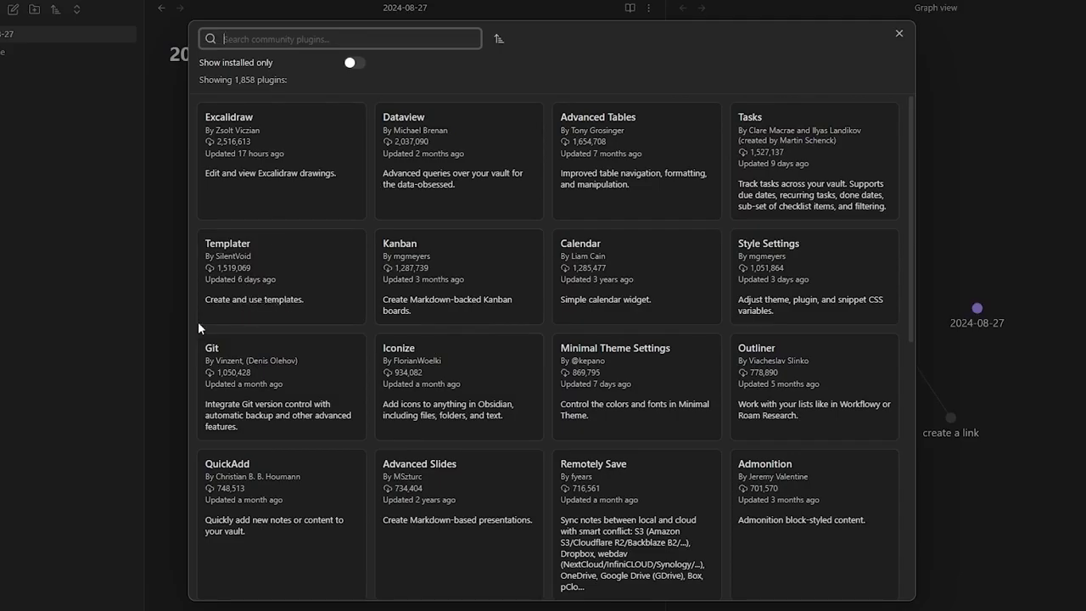
{"action": "scroll", "coordinate": [267, 264], "scroll_direction": "down", "scroll_amount": 5}
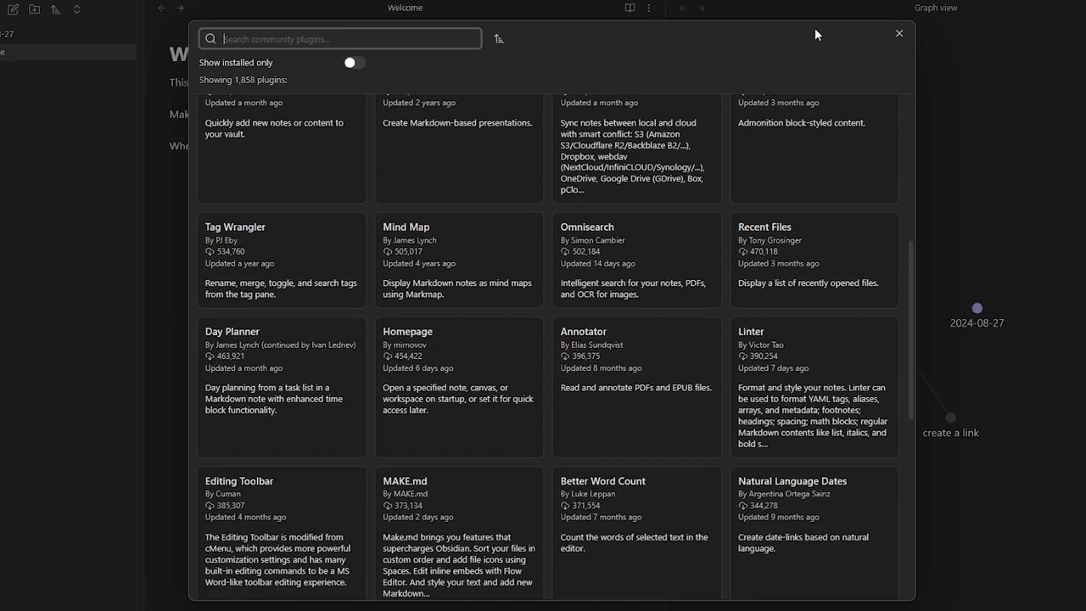
{"action": "left_click", "coordinate": [898, 34]}
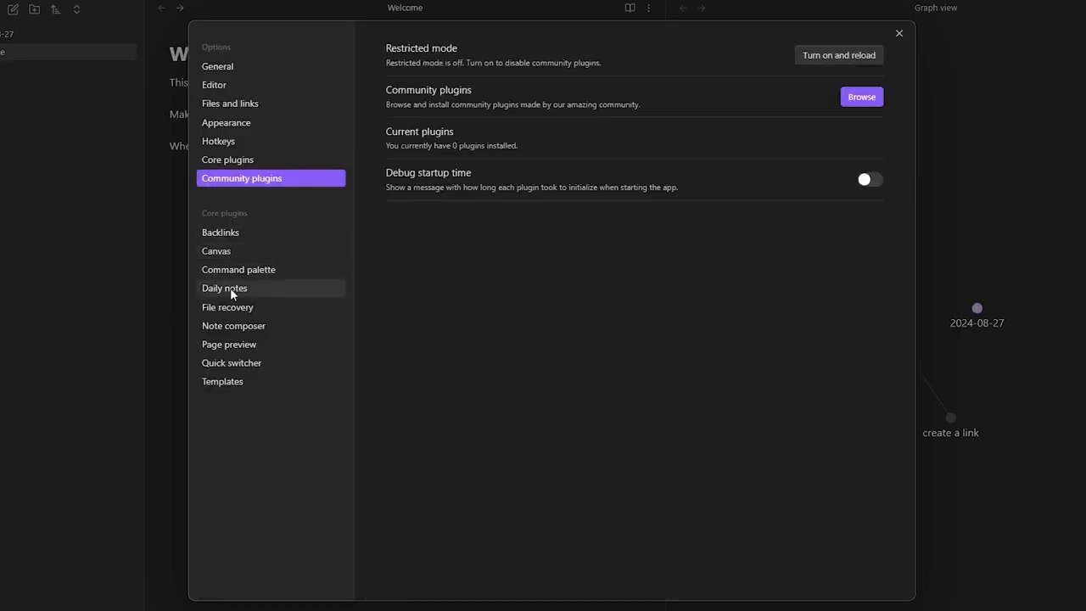
- Check the Templates plugin's template folder location, then close the settings window
{"action": "left_click", "coordinate": [228, 384]}
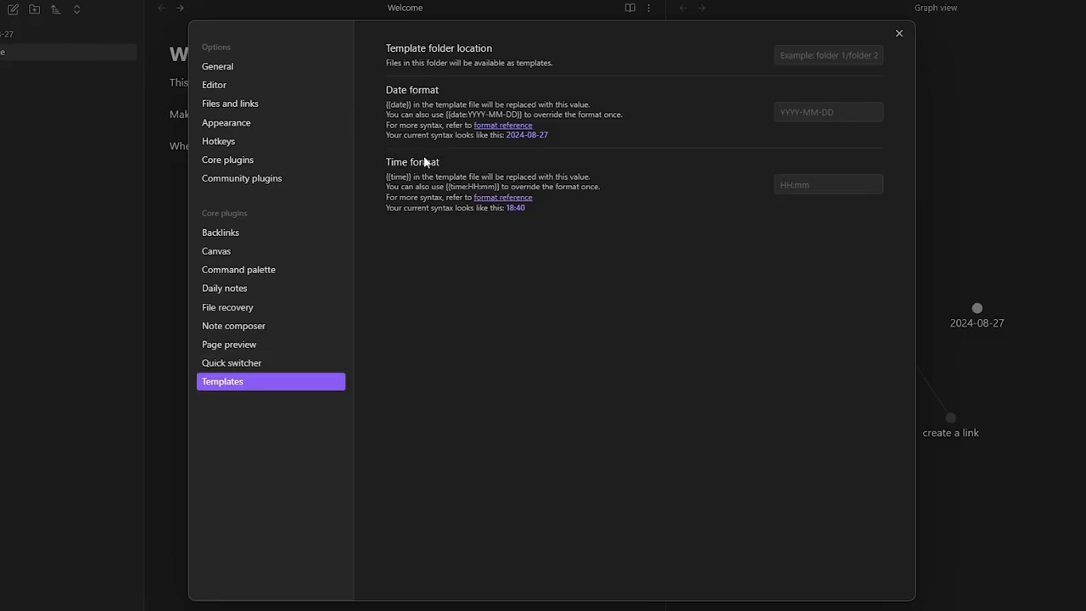
{"action": "left_click", "coordinate": [792, 63]}
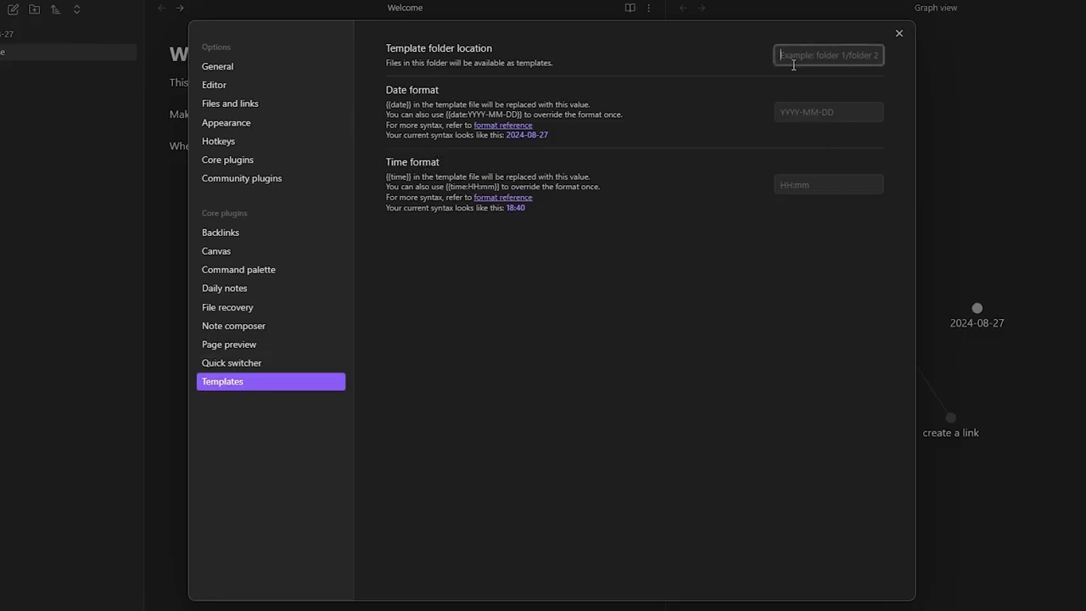
{"action": "left_click", "coordinate": [386, 68]}
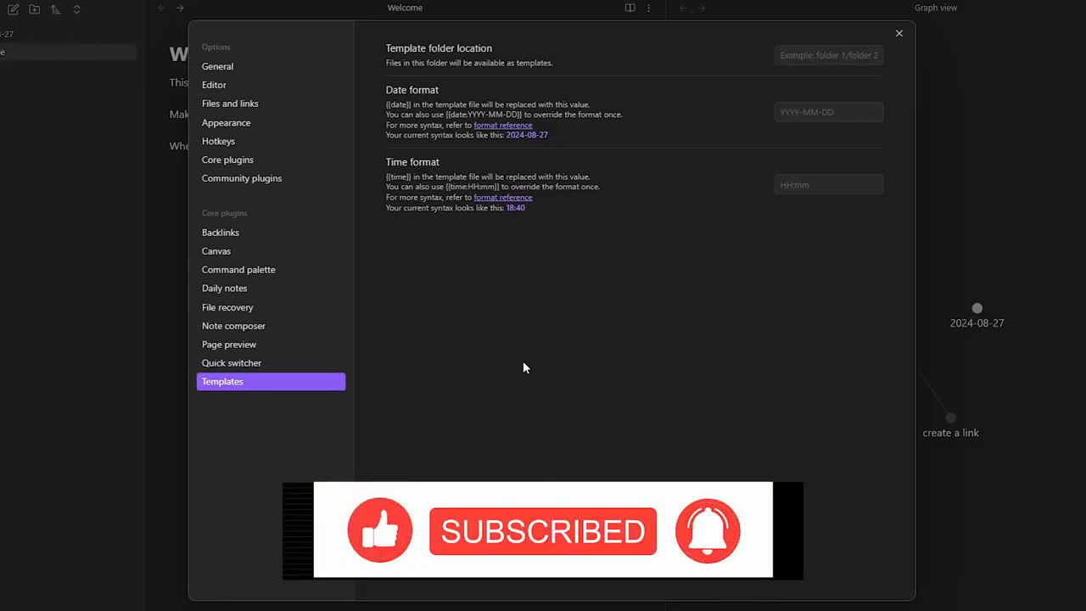
{"action": "left_click", "coordinate": [902, 33]}
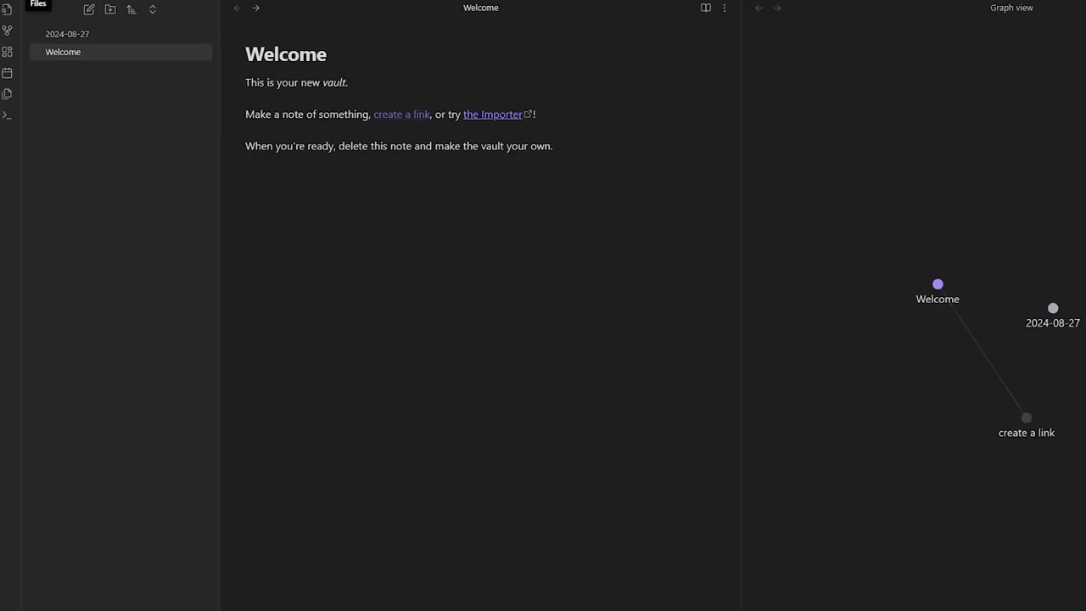
- Delete the Welcome note with future delete confirmations turned off, then delete the 2024-08-27 note
{"action": "left_click", "coordinate": [82, 34]}
{"action": "left_click", "coordinate": [76, 51]}
{"action": "left_click", "coordinate": [70, 52]}
{"action": "right_click", "coordinate": [70, 53]}
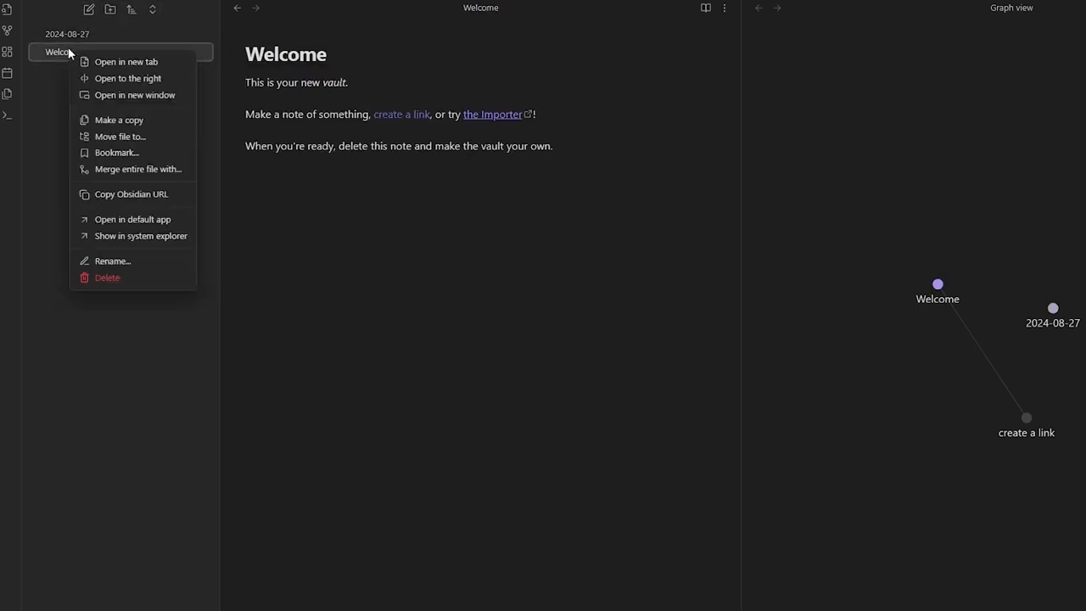
{"action": "left_click", "coordinate": [116, 279]}
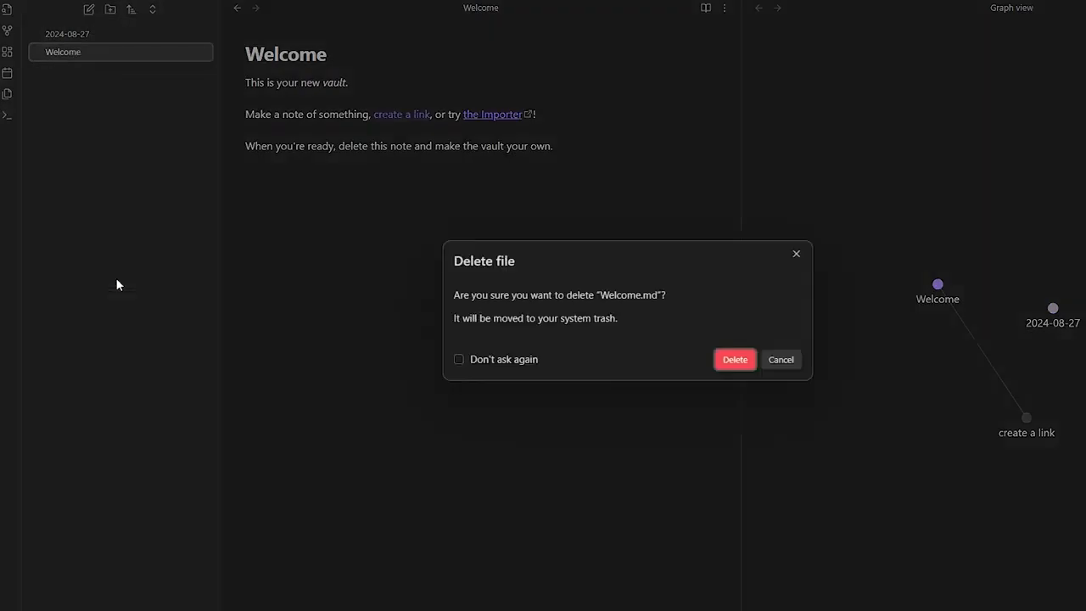
{"action": "left_click", "coordinate": [502, 359]}
{"action": "left_click", "coordinate": [733, 361]}
{"action": "right_click", "coordinate": [157, 35]}
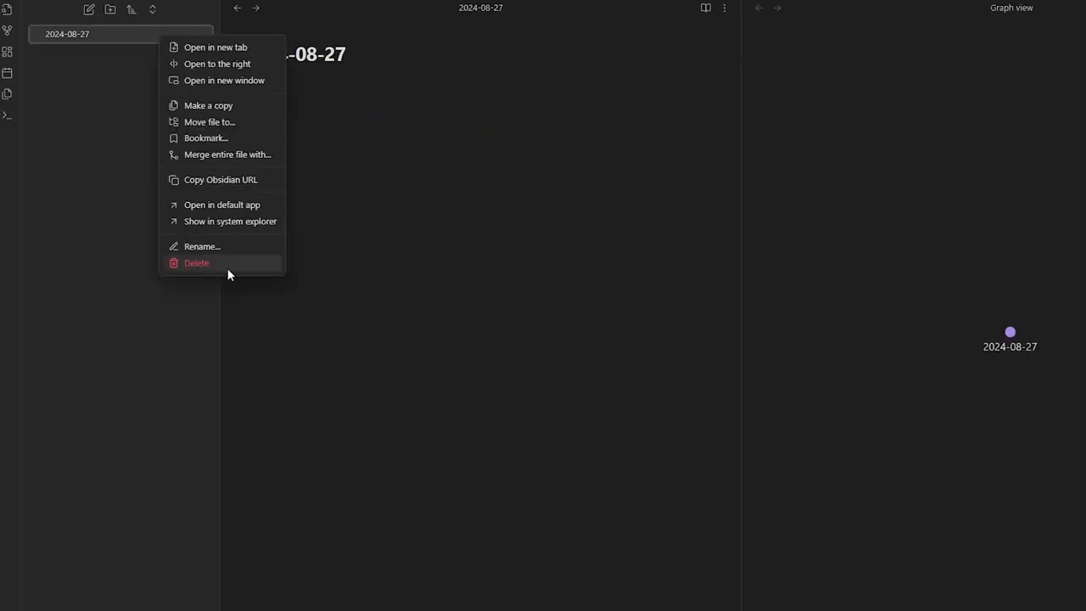
{"action": "left_click", "coordinate": [226, 264]}
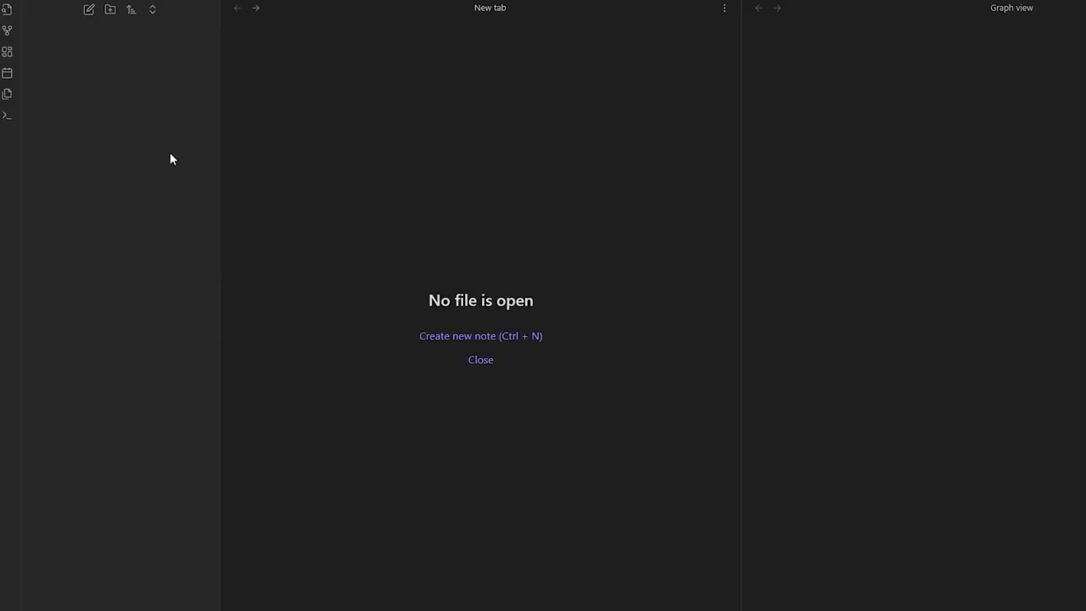
- Create a new note titled 'Amazon Products' and begin a '#' heading in its body
{"action": "left_click", "coordinate": [88, 10]}
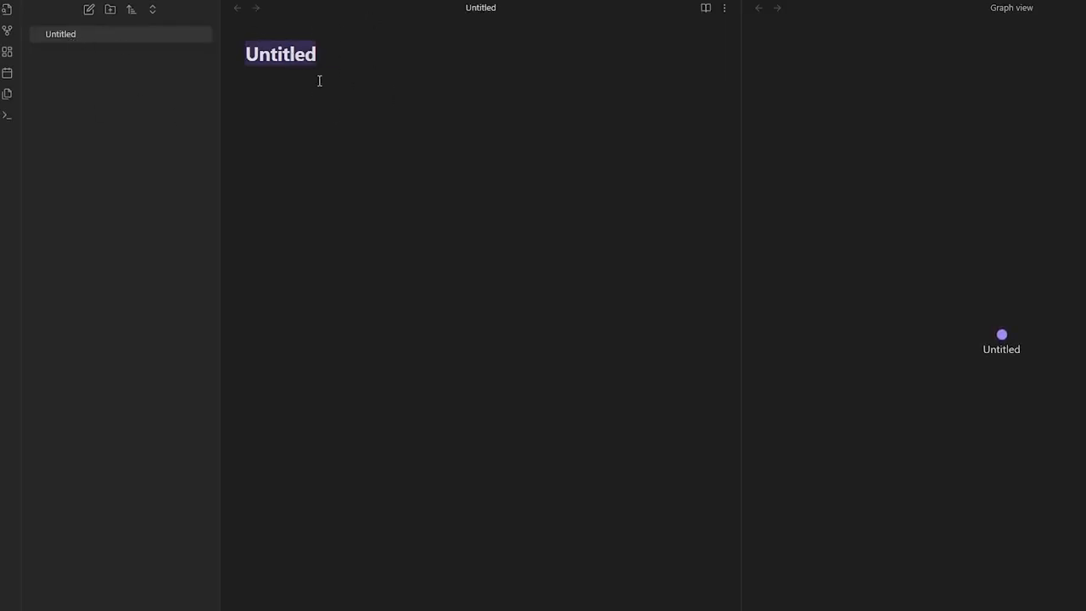
{"action": "key", "text": "BackSpace"}
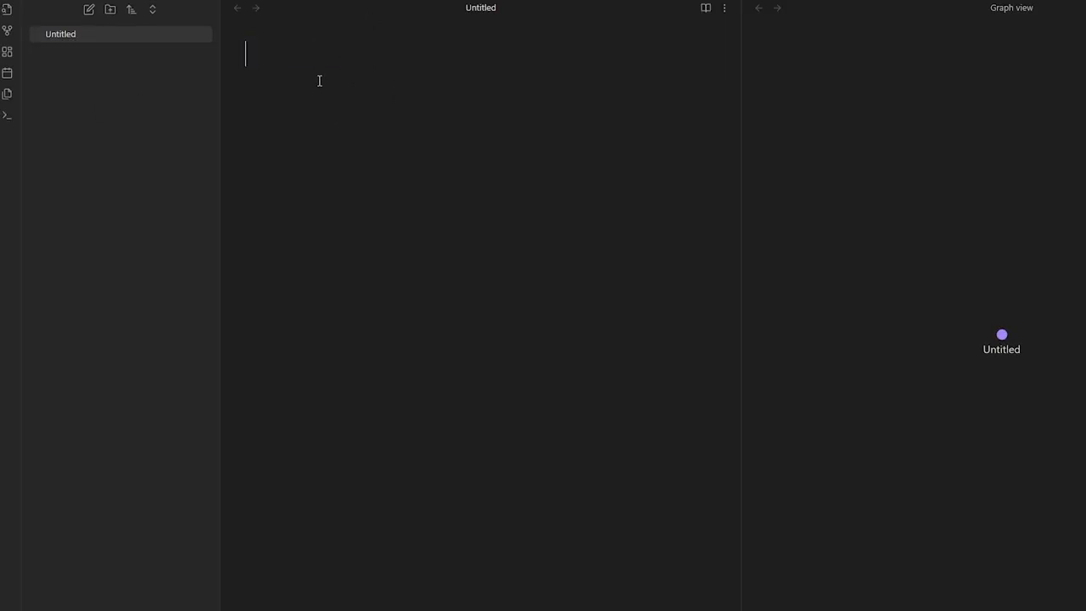
{"action": "type", "text": "Amazon Products"}
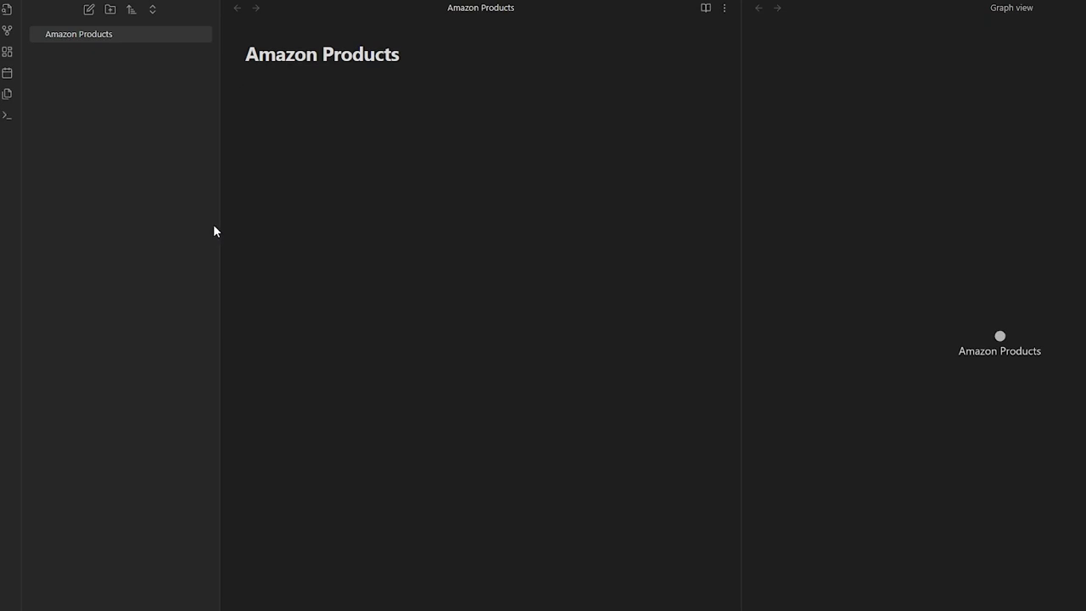
{"action": "type", "text": "# Clothes"}
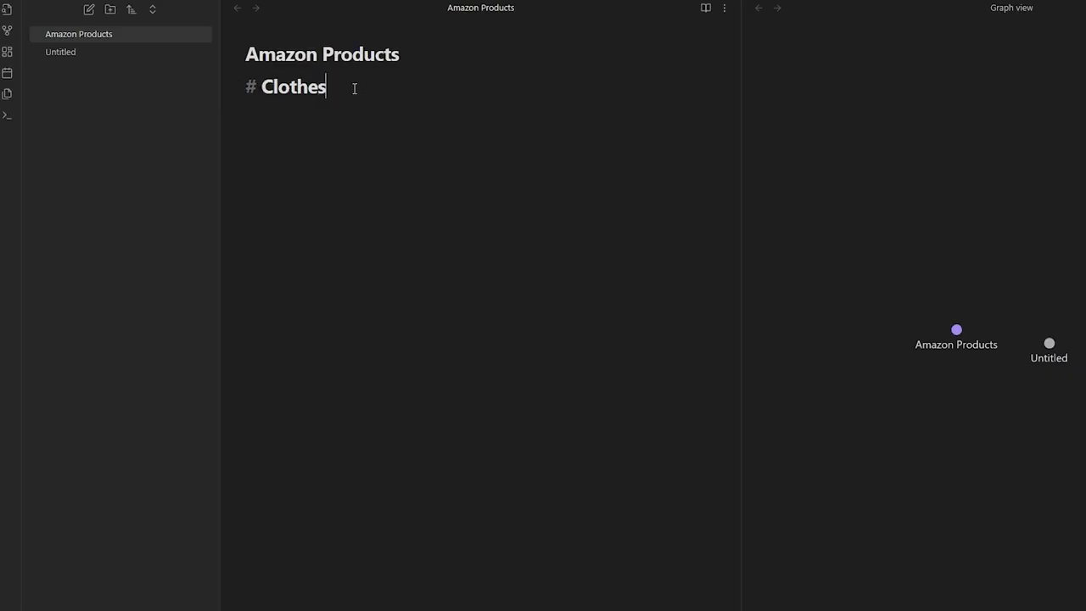
- Try ## and ### levels on the Clothes heading, then remove the space to make it a #Clothes tag
{"action": "triple_click", "coordinate": [294, 90]}
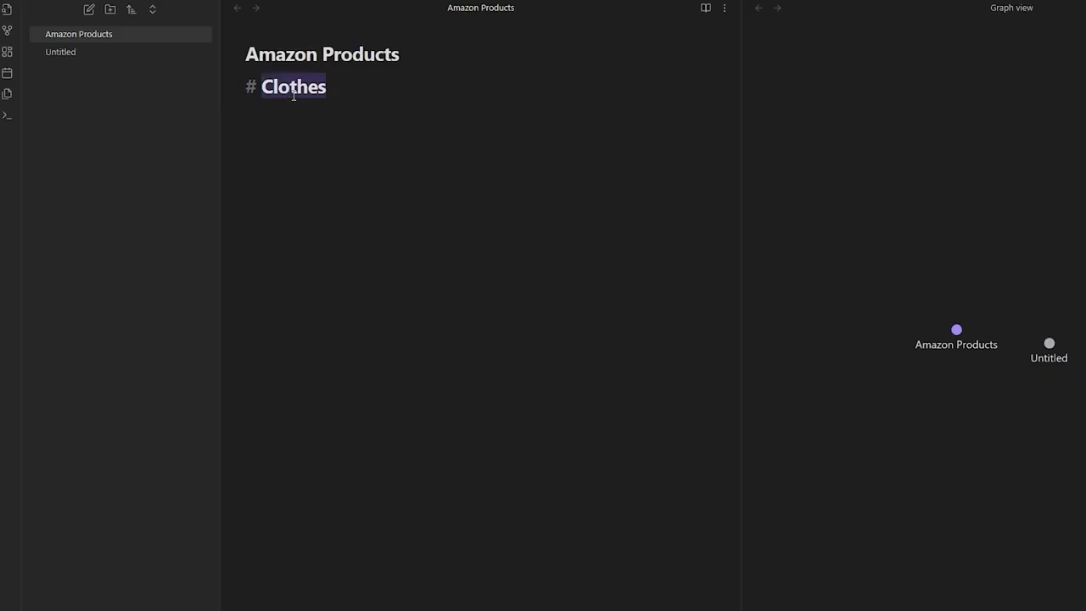
{"action": "left_click", "coordinate": [251, 88]}
{"action": "type", "text": "#"}
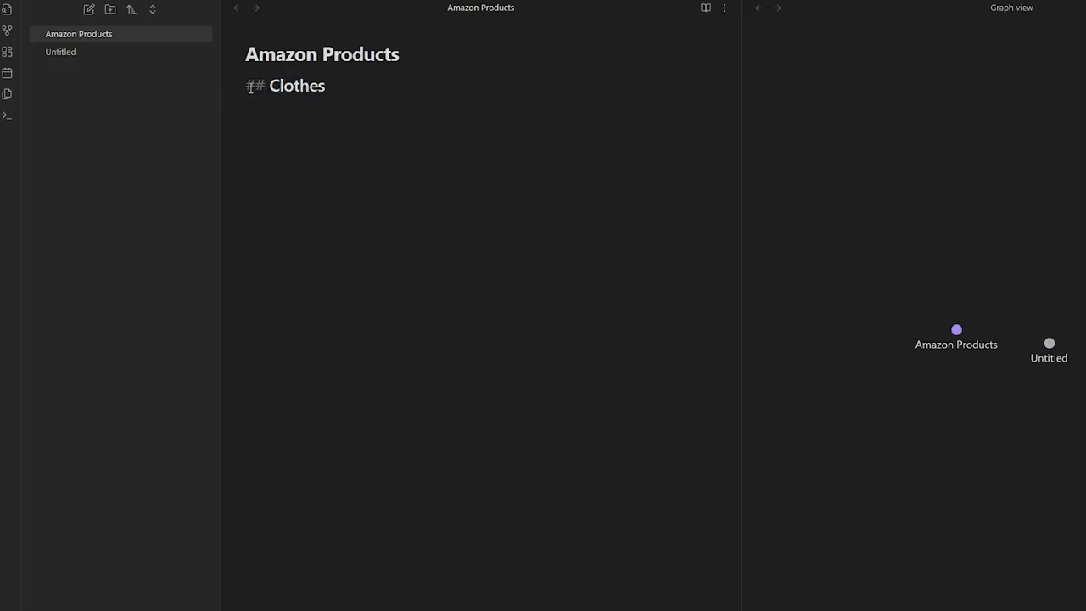
{"action": "key", "text": "BackSpace"}
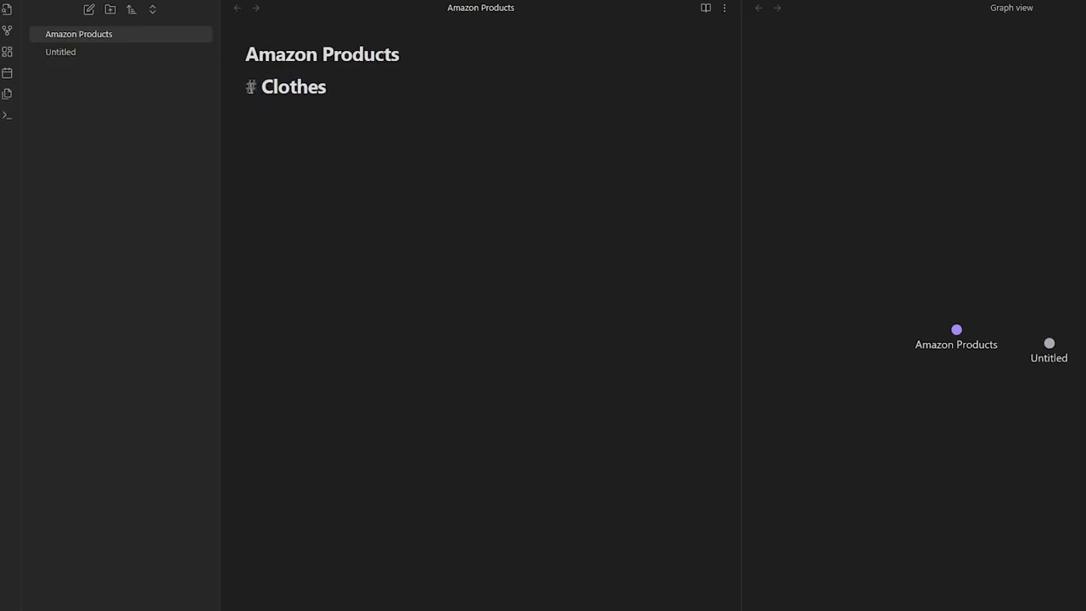
{"action": "type", "text": "##"}
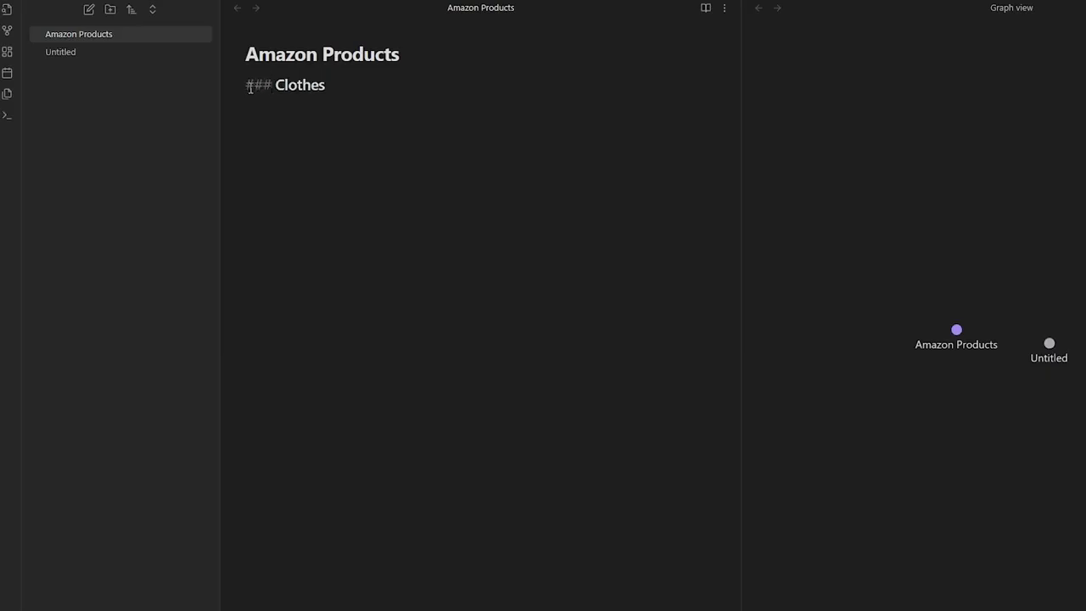
{"action": "key", "text": "BackSpace"}
{"action": "key", "text": "BackSpace"}
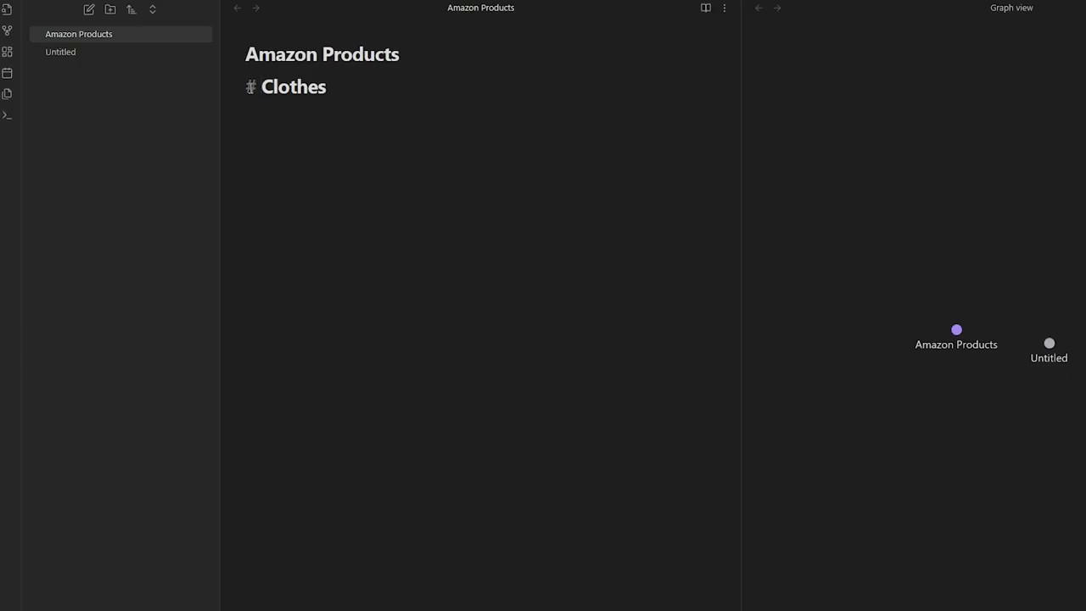
{"action": "key", "text": "BackSpace"}
{"action": "key", "text": "BackSpace"}
- Add Sweater, Pants and Jackets on separate lines below the #Clothes tag
{"action": "key", "text": "End"}
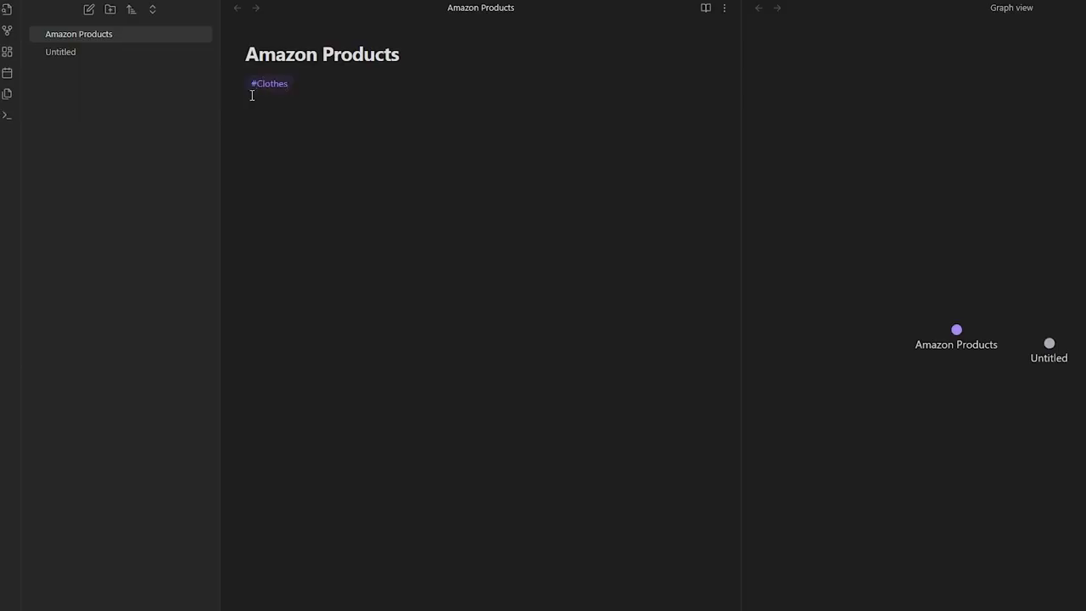
{"action": "key", "text": "Return"}
{"action": "type", "text": "Sweater"}
{"action": "key", "text": "Return"}
{"action": "type", "text": "Pants"}
{"action": "key", "text": "Return"}
{"action": "type", "text": "J"}
{"action": "key", "text": "BackSpace"}
{"action": "type", "text": "Jackets"}
{"action": "key", "text": "Return"}
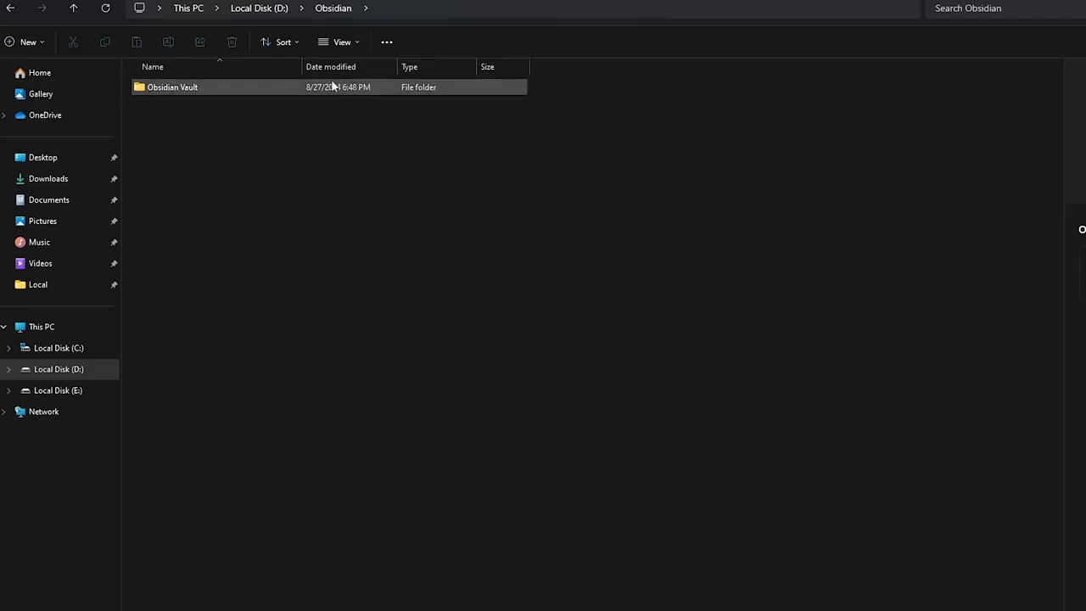
- Open the Obsidian Vault folder in File Explorer and open Amazon Products.md
{"action": "double_click", "coordinate": [324, 88]}
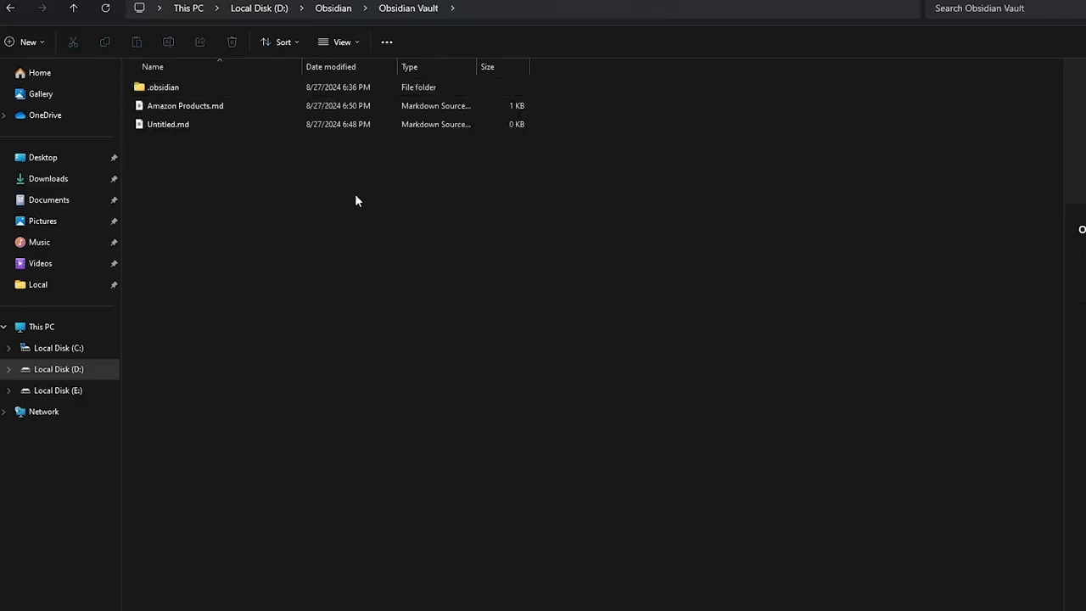
{"action": "left_click", "coordinate": [225, 107]}
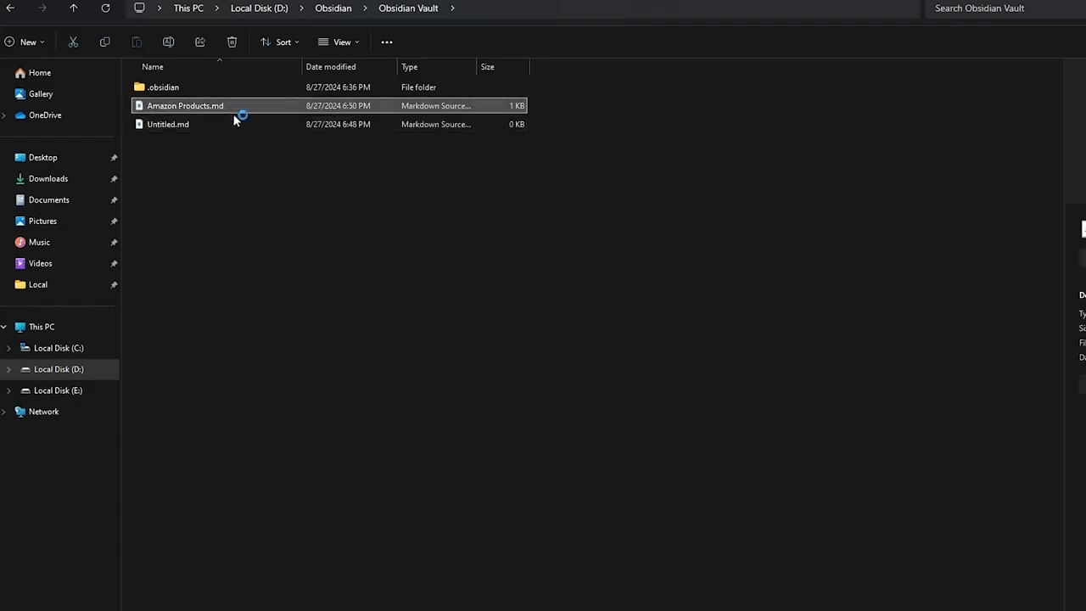
{"action": "key", "text": "Return"}
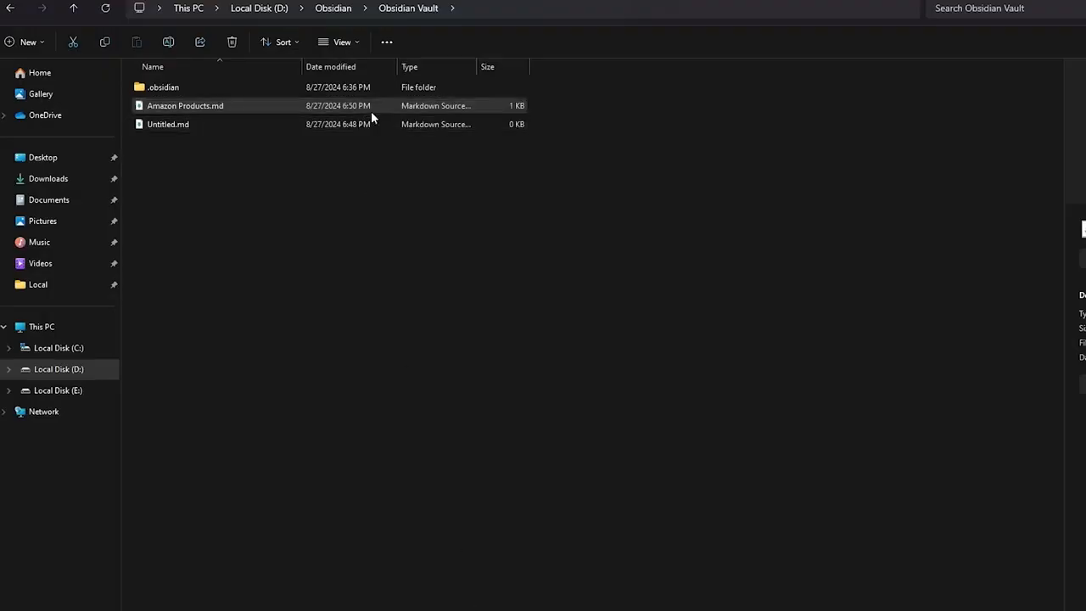
- Make Obsidian the default app for .md files, then open Amazon Products.md in it
{"action": "right_click", "coordinate": [371, 111]}
{"action": "left_click", "coordinate": [458, 351]}
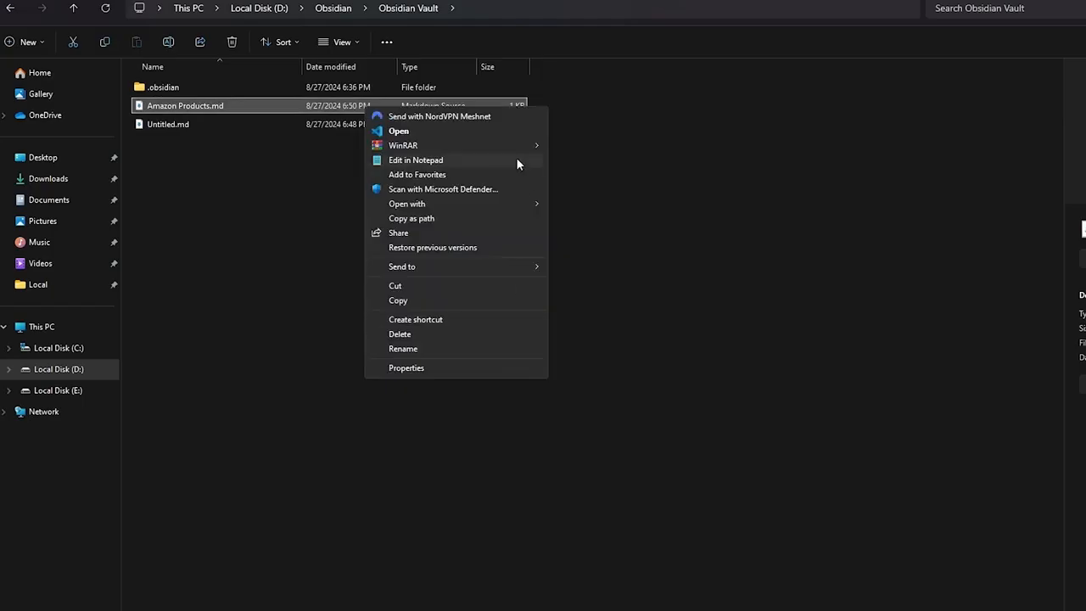
{"action": "left_click", "coordinate": [464, 365]}
{"action": "left_click", "coordinate": [548, 216]}
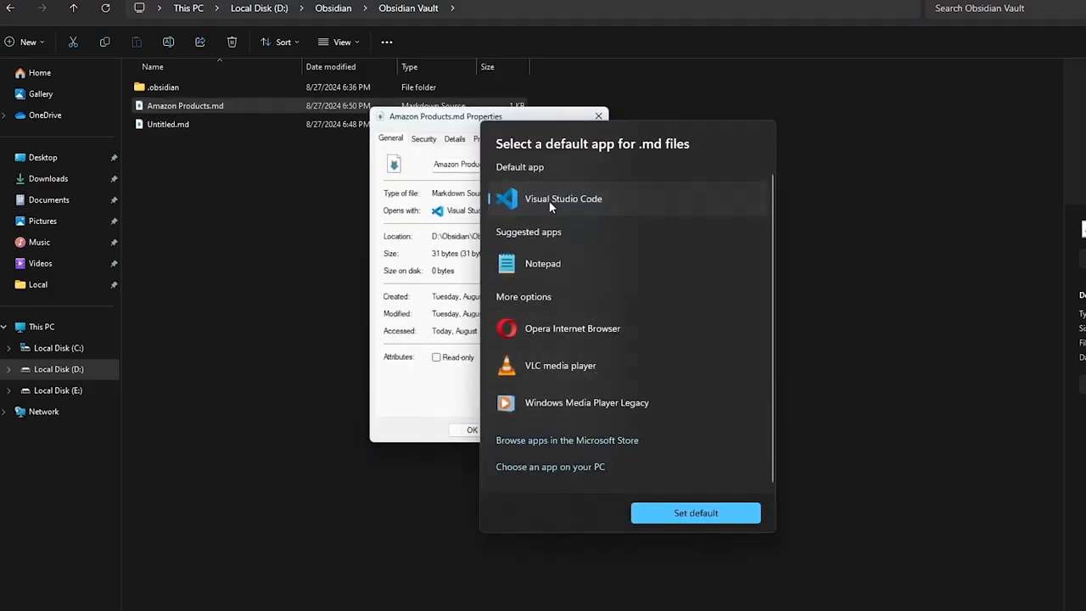
{"action": "left_click", "coordinate": [594, 467]}
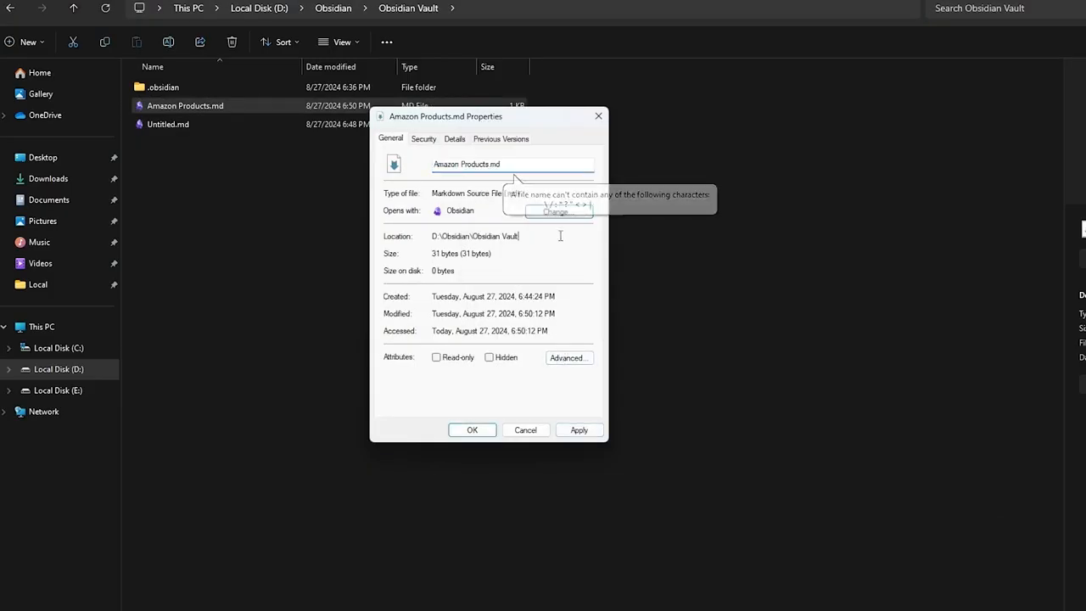
{"action": "left_click", "coordinate": [558, 212]}
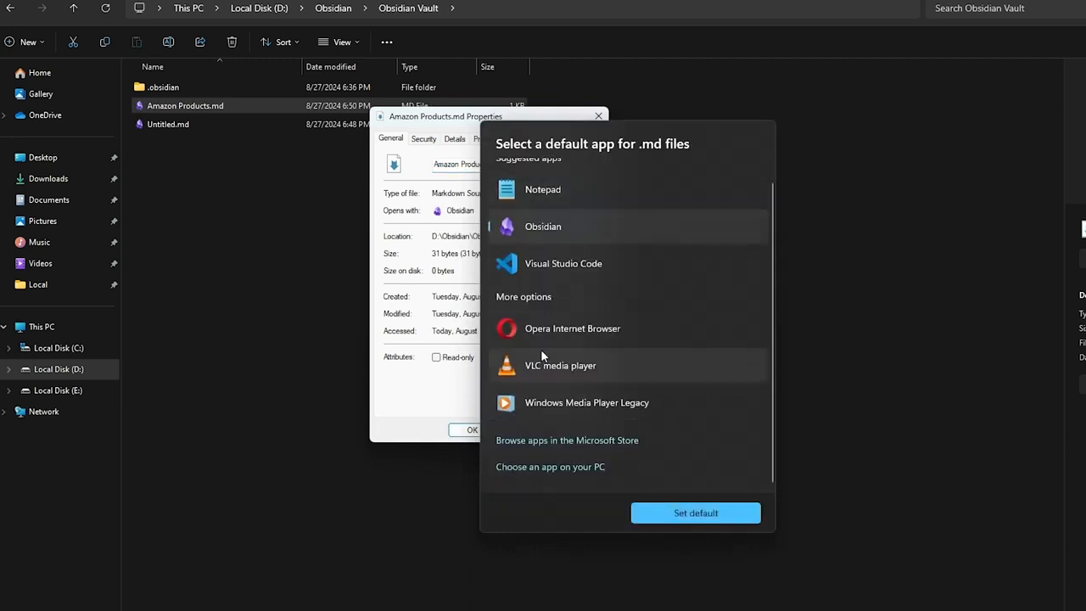
{"action": "left_click", "coordinate": [725, 514]}
{"action": "left_click", "coordinate": [580, 431]}
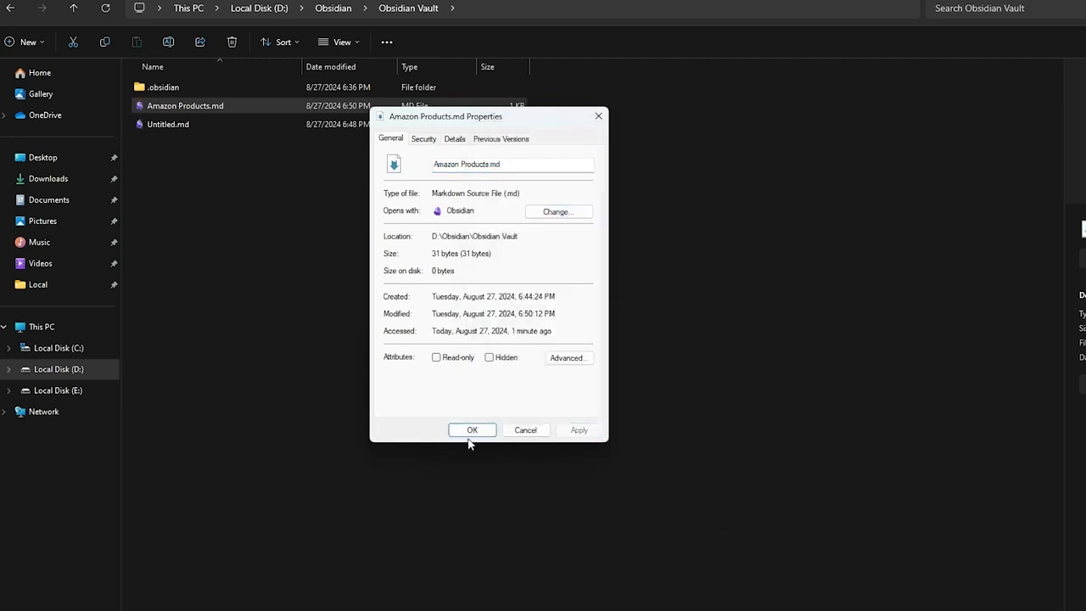
{"action": "left_click", "coordinate": [472, 430]}
{"action": "double_click", "coordinate": [222, 107]}
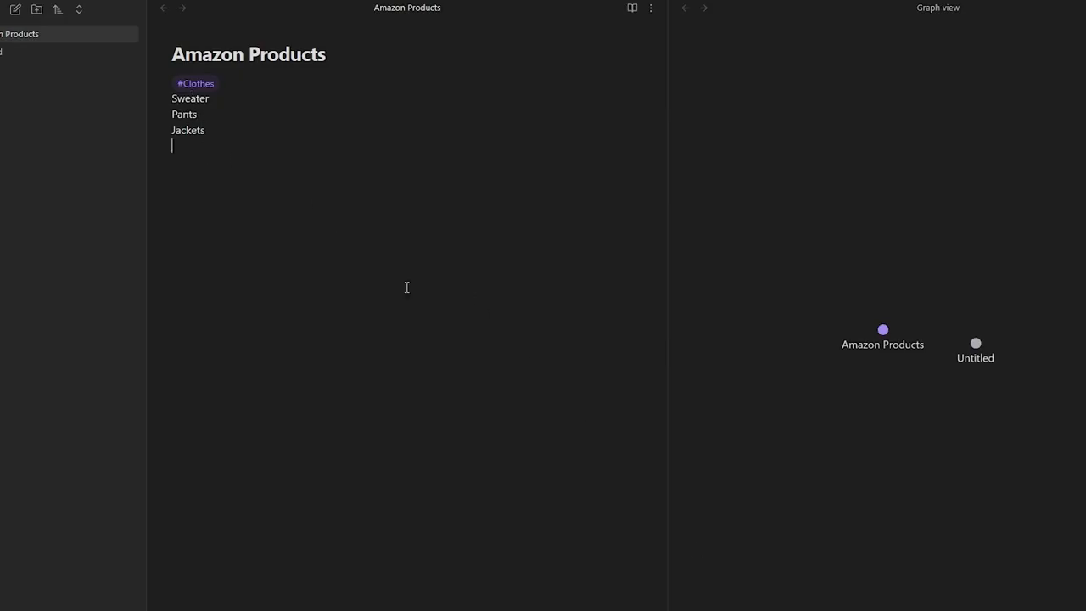
- Turn Sweater into an external Markdown link and copy the Amazon sweater product URL
{"action": "double_click", "coordinate": [196, 98]}
{"action": "right_click", "coordinate": [196, 97]}
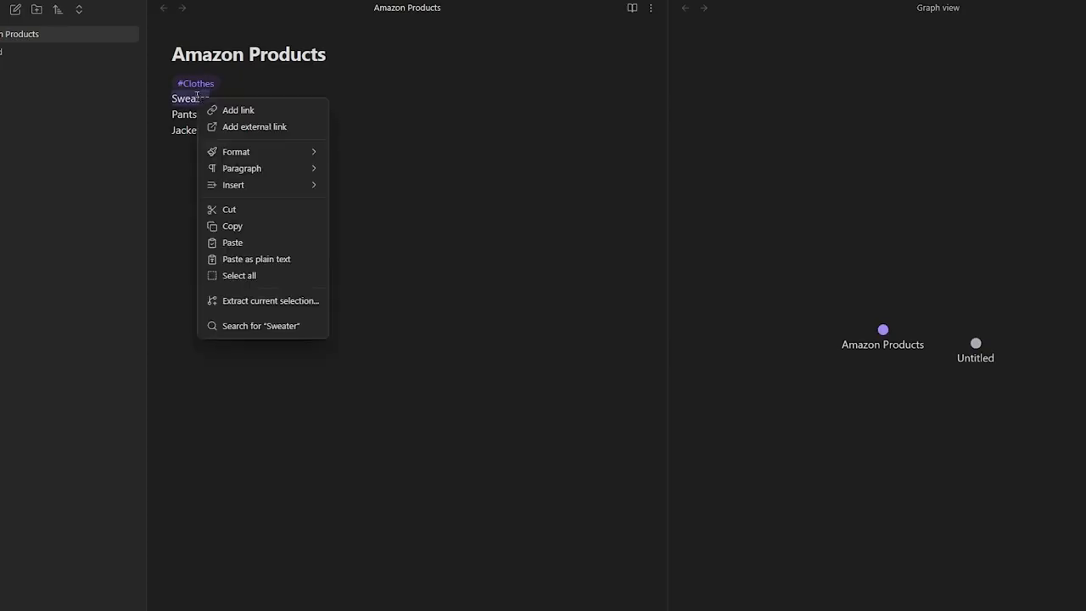
{"action": "left_click", "coordinate": [260, 127]}
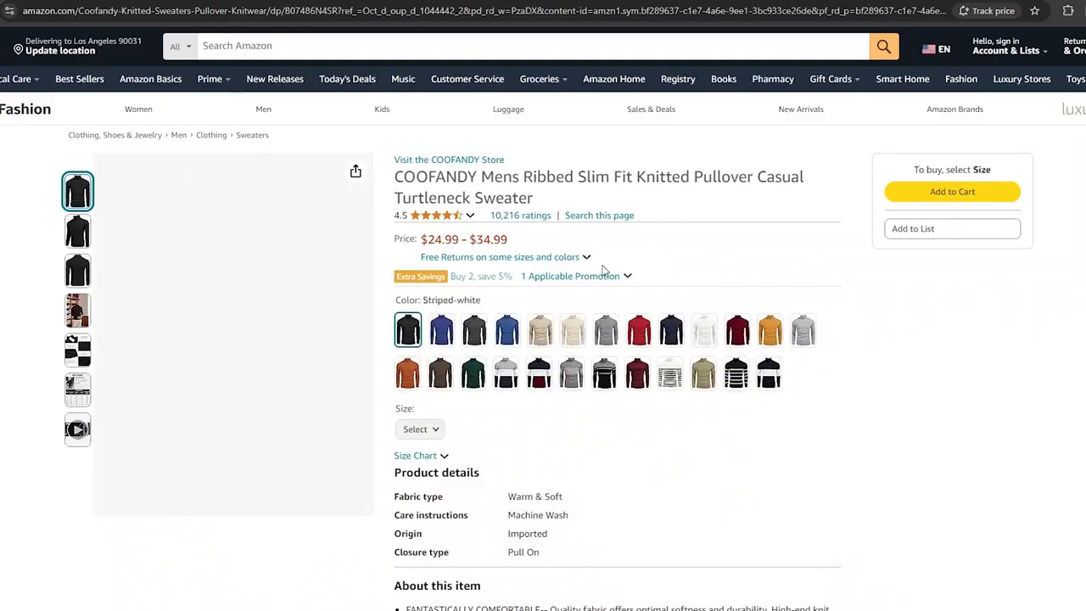
{"action": "left_click", "coordinate": [507, 12]}
{"action": "key", "text": "ctrl+c"}
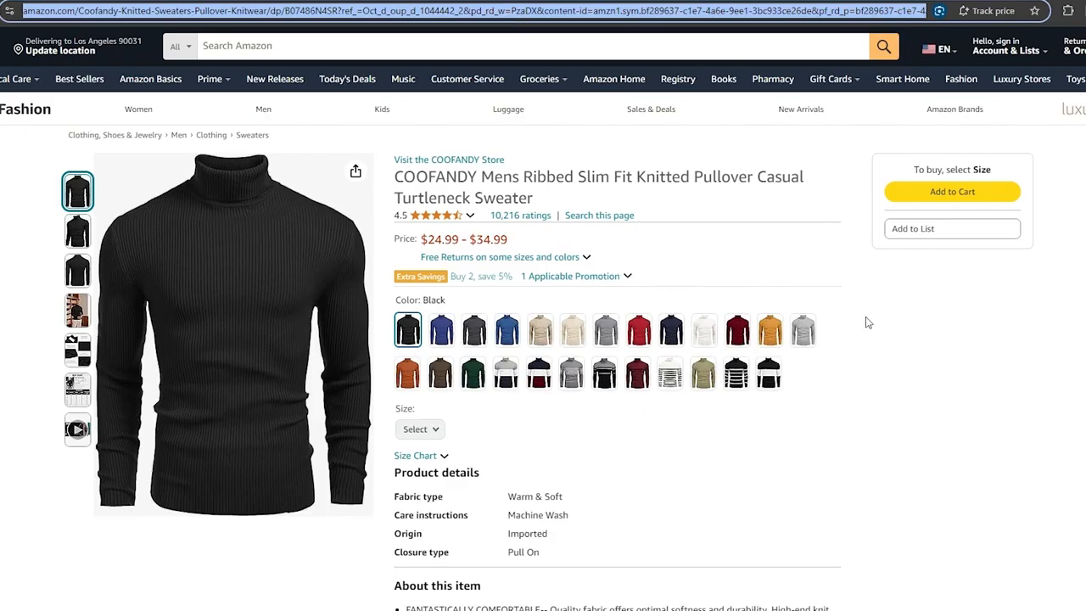
{"action": "key", "text": "alt+Tab"}
- Paste the URL into the Sweater link, then undo twice to restore plain Sweater text
{"action": "key", "text": "ctrl+v"}
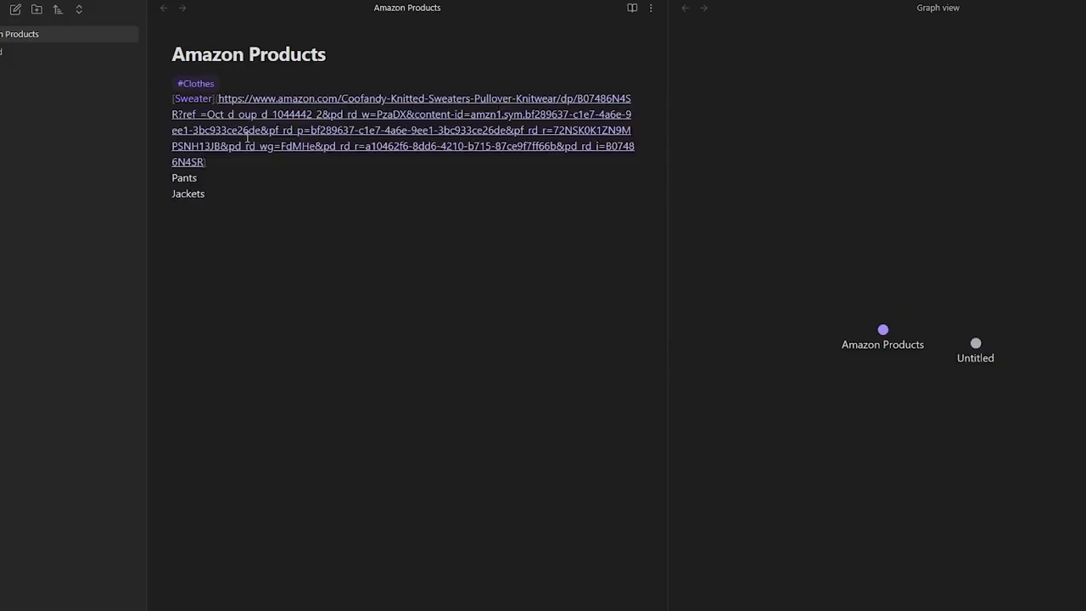
{"action": "key", "text": "Return"}
{"action": "key", "text": "BackSpace"}
{"action": "key", "text": "Down"}
{"action": "key", "text": "Down"}
{"action": "key", "text": "Down"}
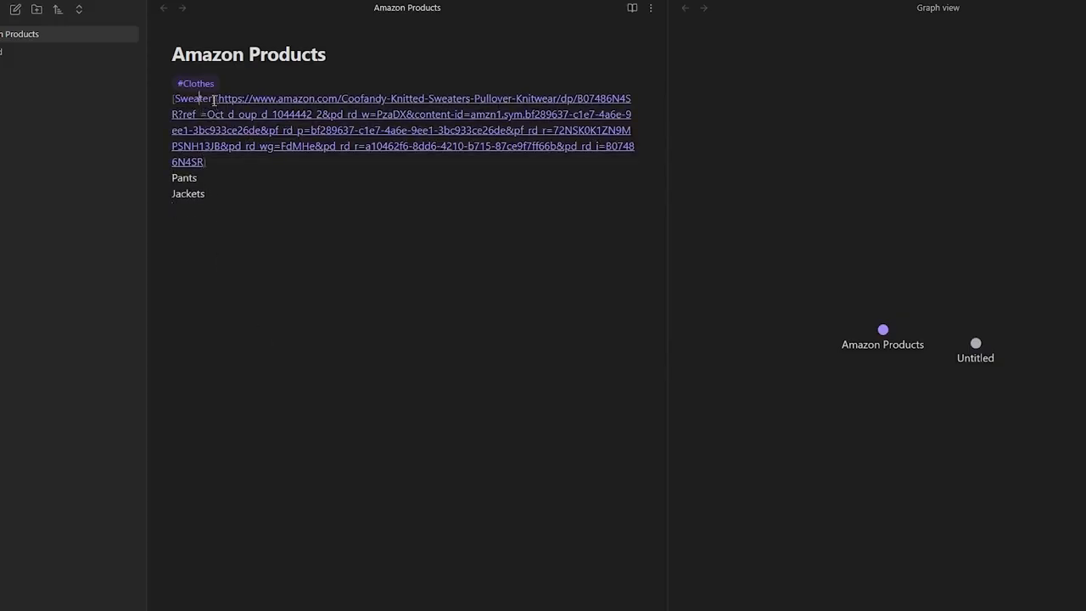
{"action": "key", "text": "ctrl+z"}
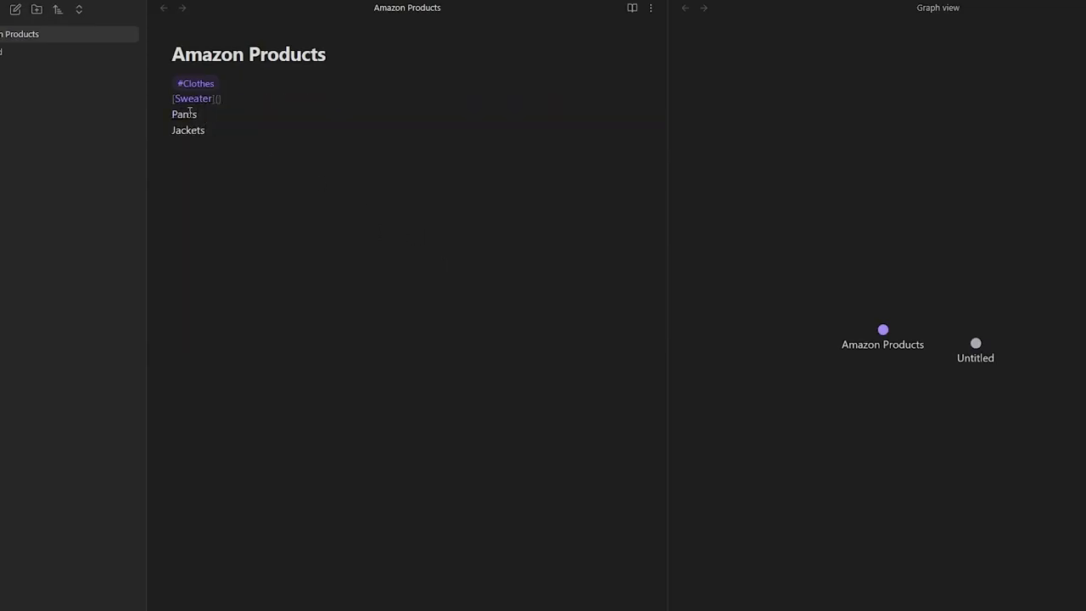
{"action": "key", "text": "ctrl+z"}
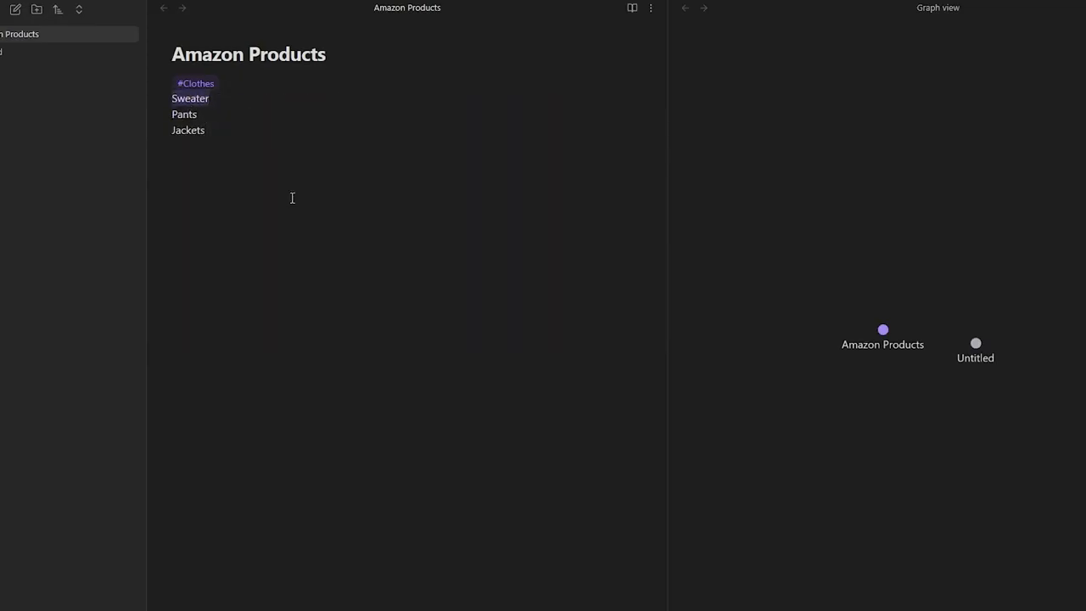
{"action": "right_click", "coordinate": [194, 104]}
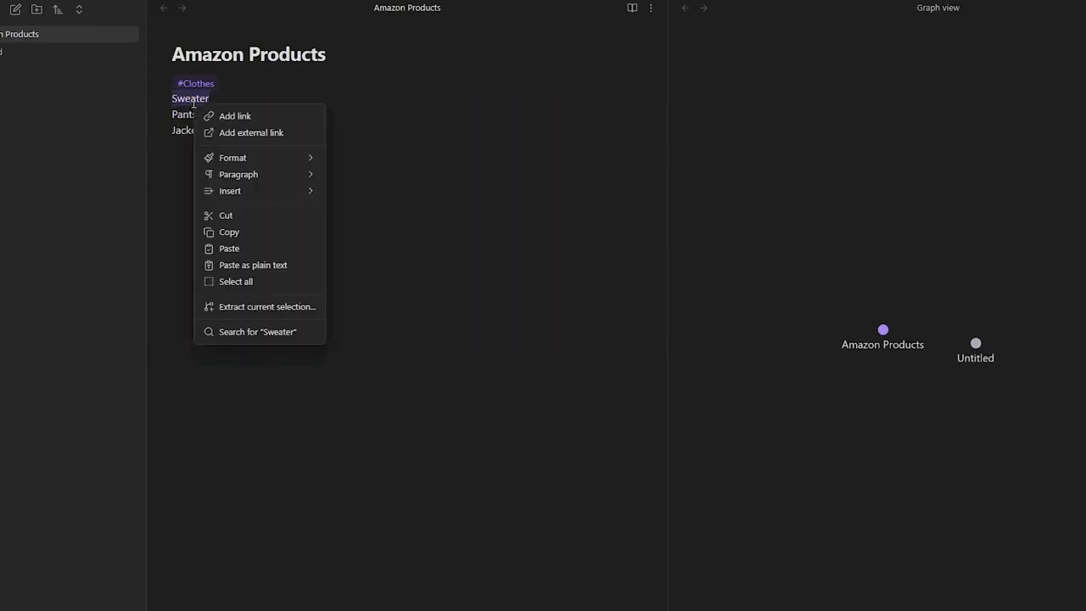
{"action": "left_click", "coordinate": [244, 116]}
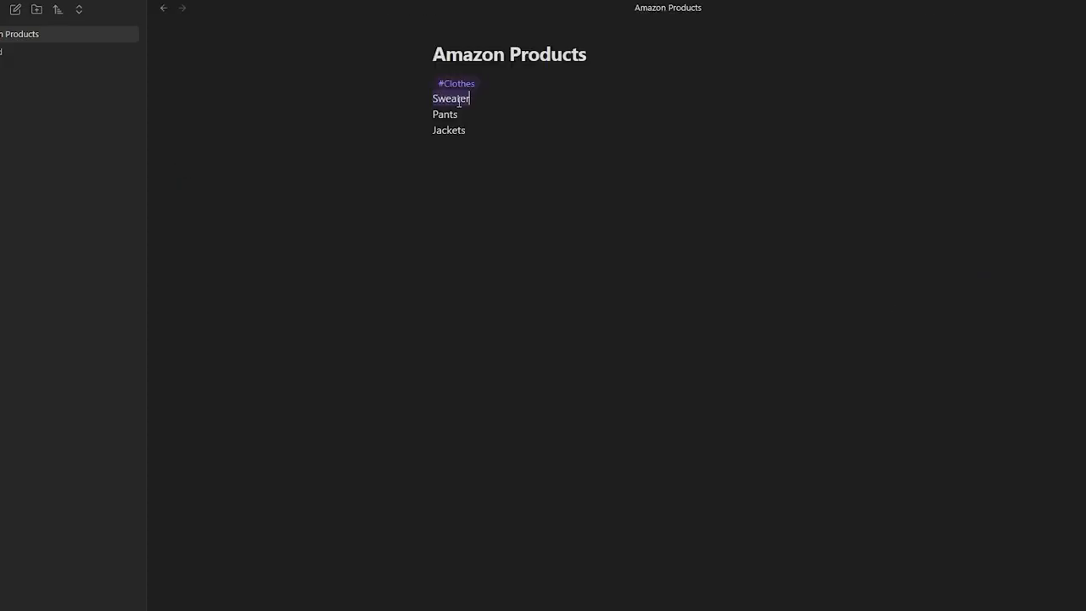
{"action": "right_click", "coordinate": [458, 102]}
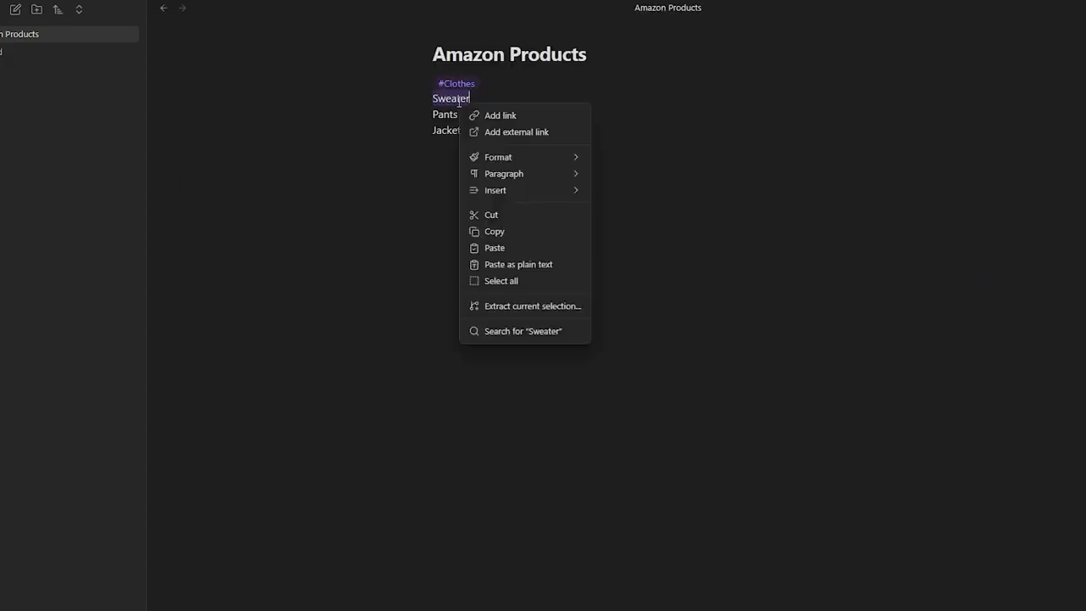
{"action": "left_click", "coordinate": [491, 135]}
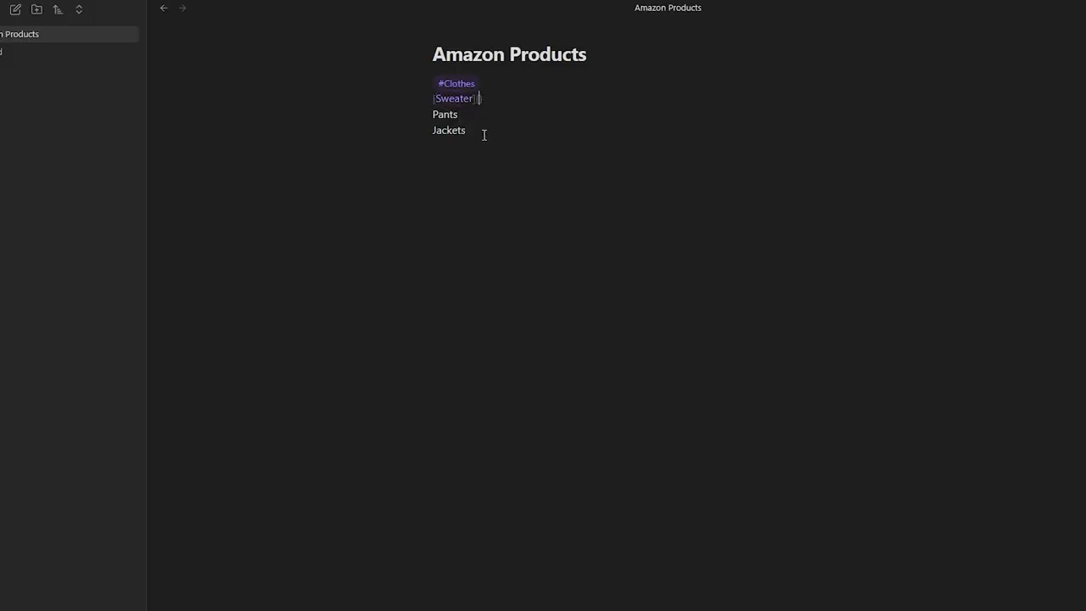
{"action": "key", "text": "ctrl+v"}
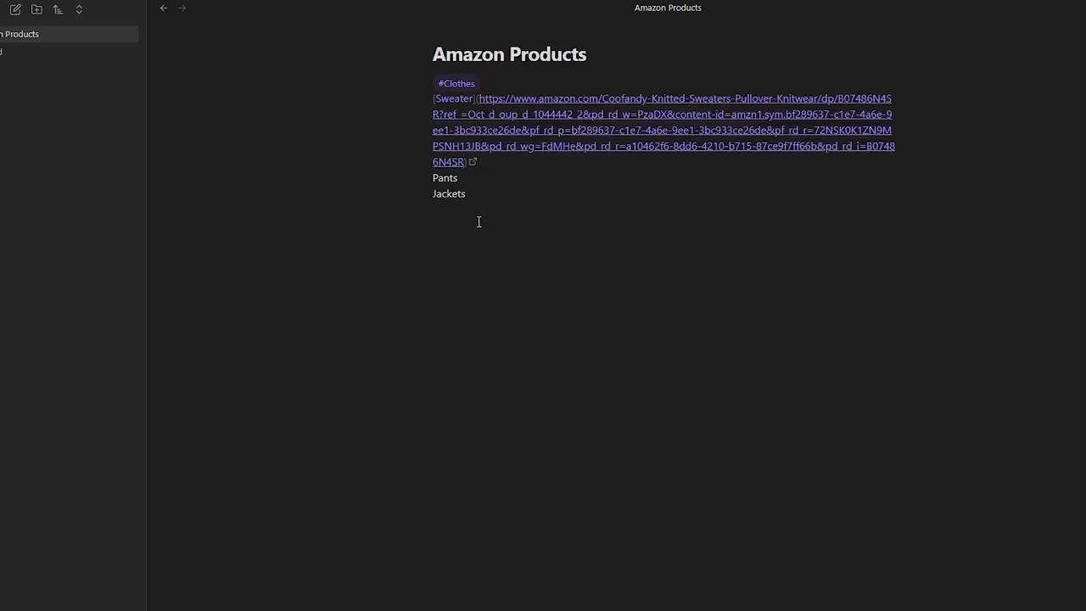
{"action": "left_click", "coordinate": [479, 221]}
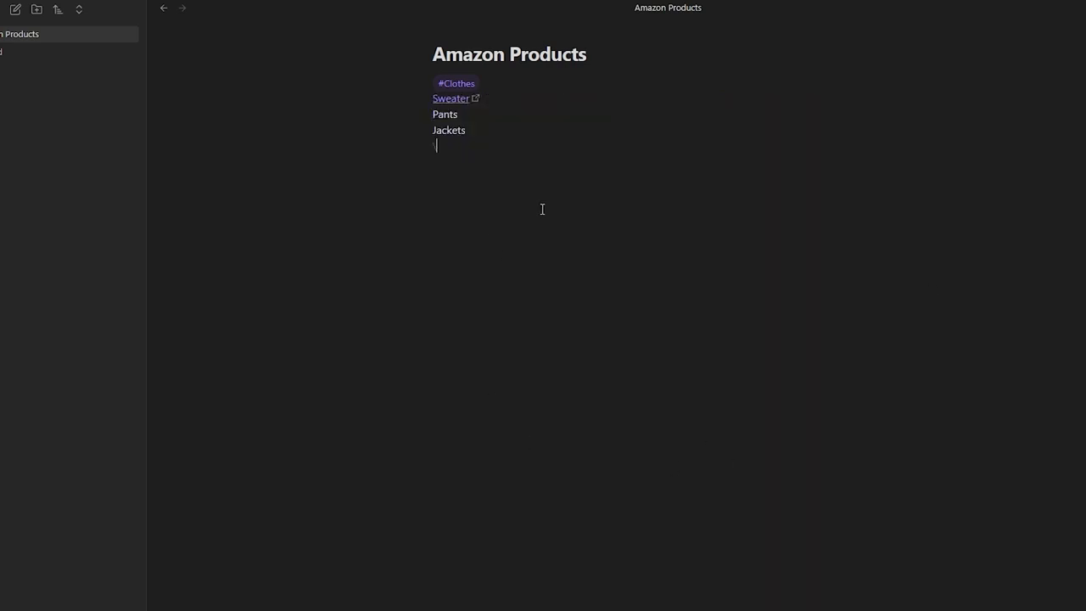
{"action": "left_click", "coordinate": [456, 101]}
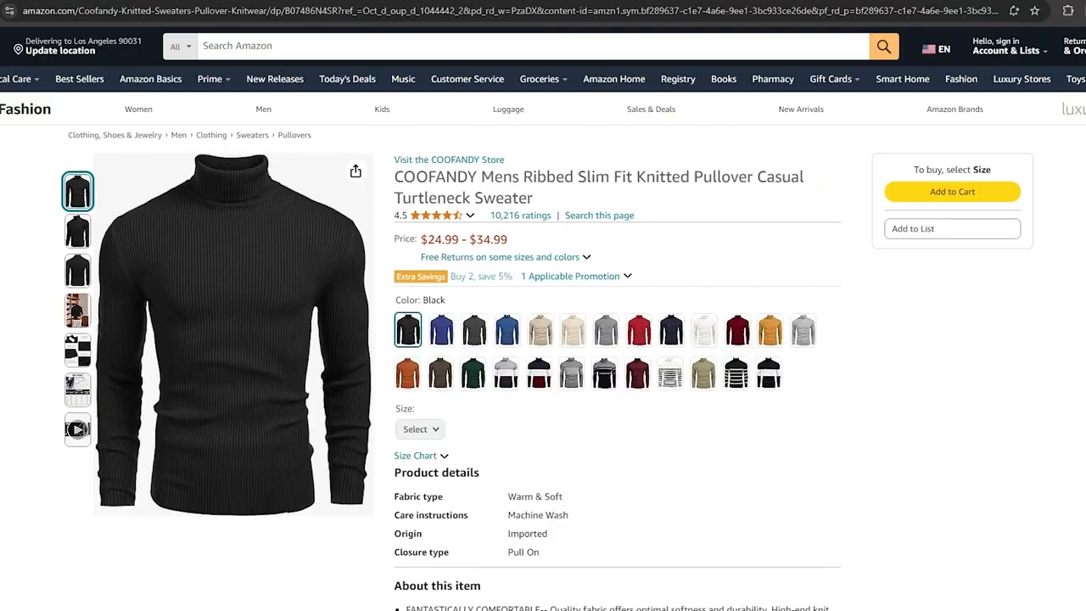
{"action": "key", "text": "alt+Tab"}
{"action": "key", "text": "ctrl+z"}
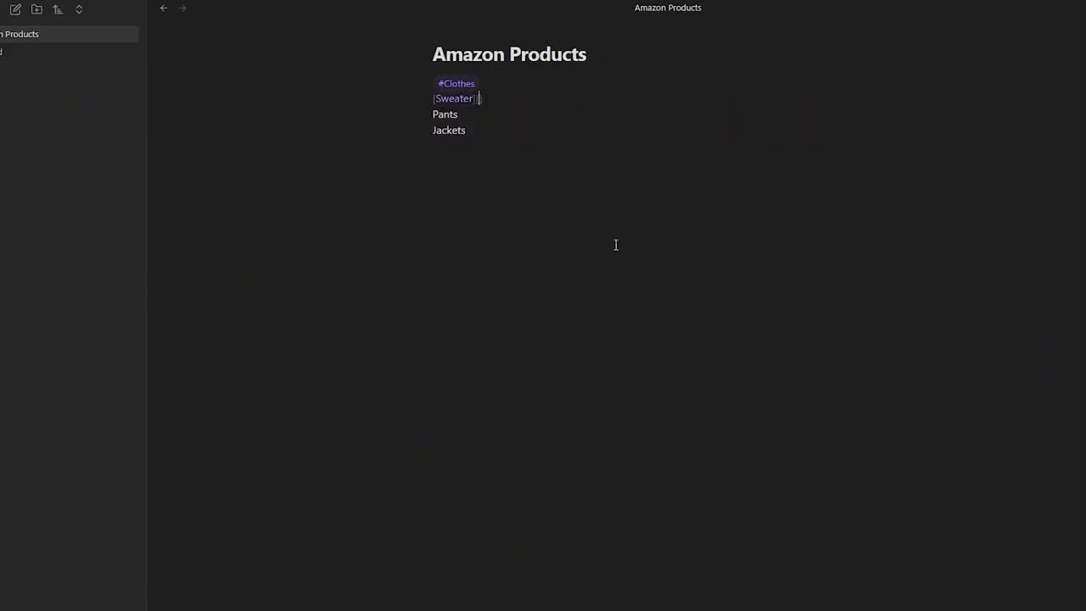
{"action": "key", "text": "ctrl+z"}
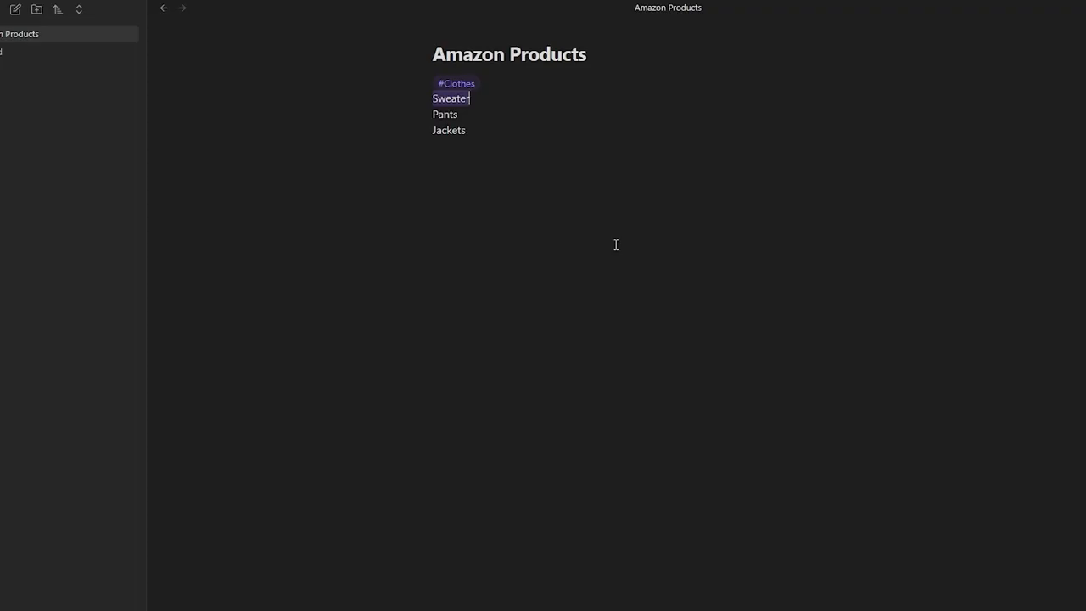
{"action": "left_click", "coordinate": [448, 129]}
- Replace the Sweater line with a [[sweaters]] internal link
{"action": "left_click", "coordinate": [473, 100]}
{"action": "type", "text": "]]"}
{"action": "key", "text": "Home"}
{"action": "type", "text": "[["}
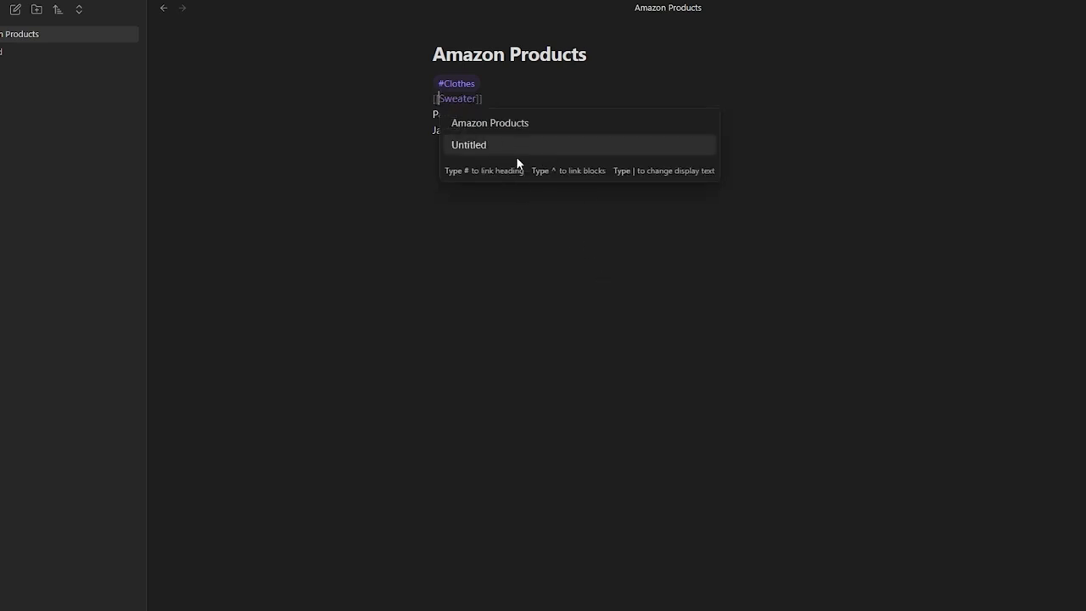
{"action": "type", "text": "se"}
{"action": "type", "text": "a#"}
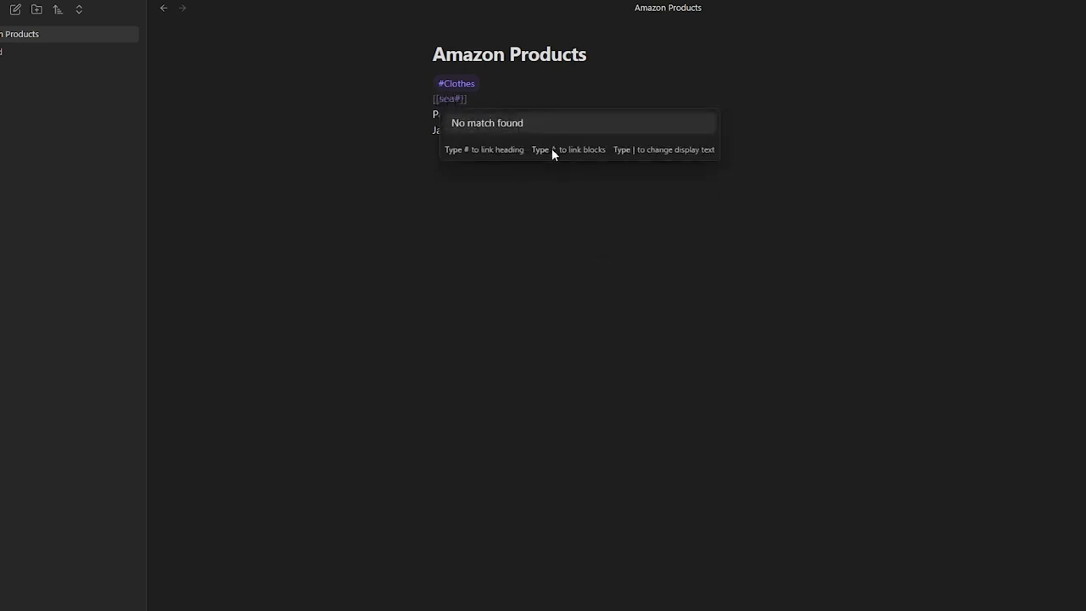
{"action": "key", "text": "BackSpace"}
{"action": "key", "text": "BackSpace"}
{"action": "type", "text": "weaters"}
{"action": "key", "text": "End"}
{"action": "left_click", "coordinate": [552, 147]}
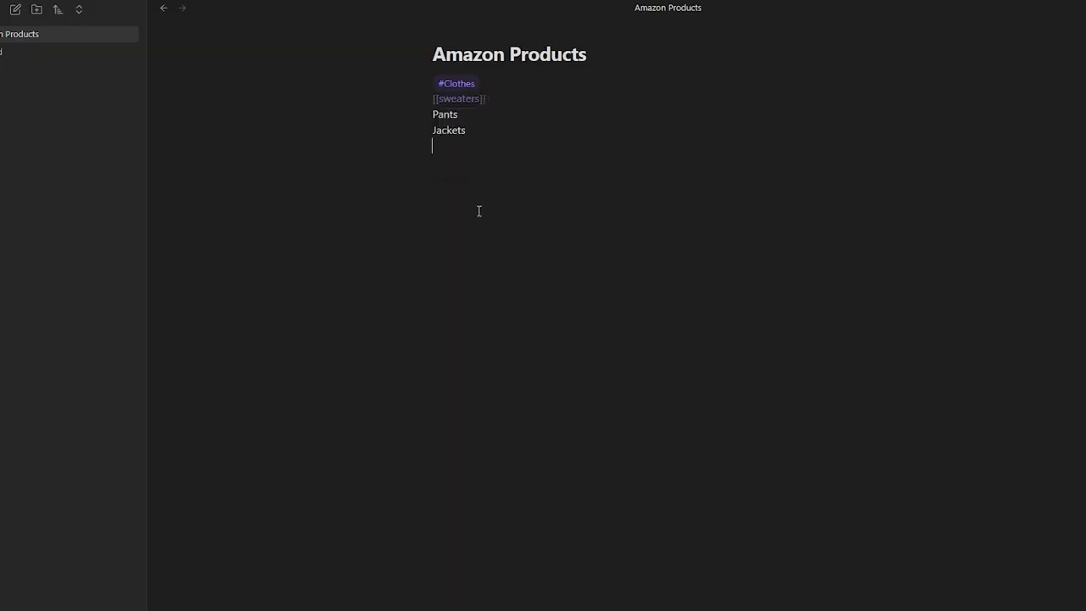
- Follow the sweaters link to create the empty note, then return to Amazon Products
{"action": "left_click", "coordinate": [465, 100]}
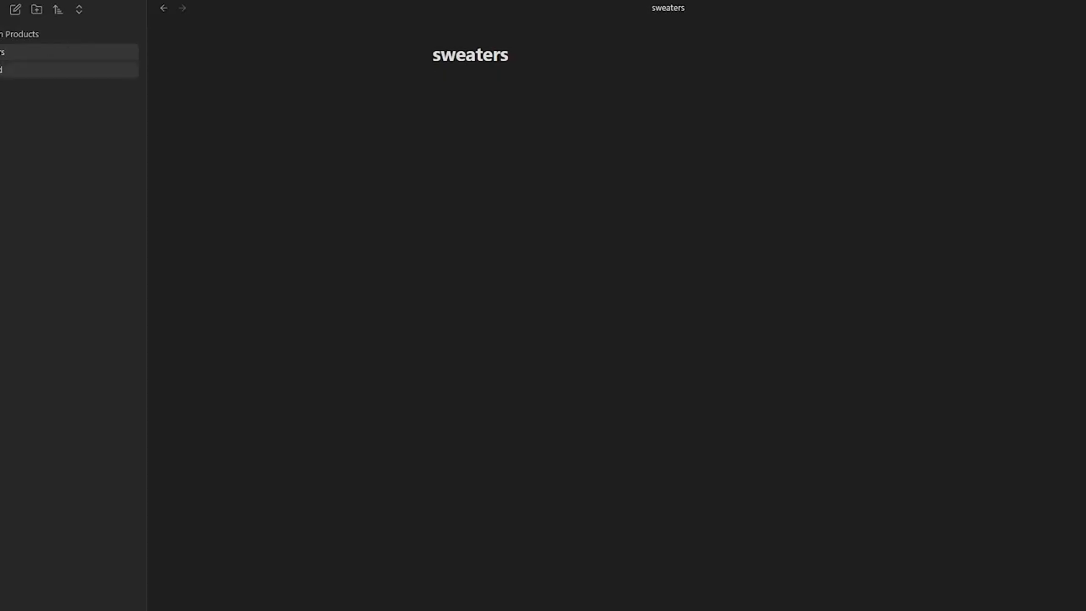
{"action": "left_click", "coordinate": [430, 111]}
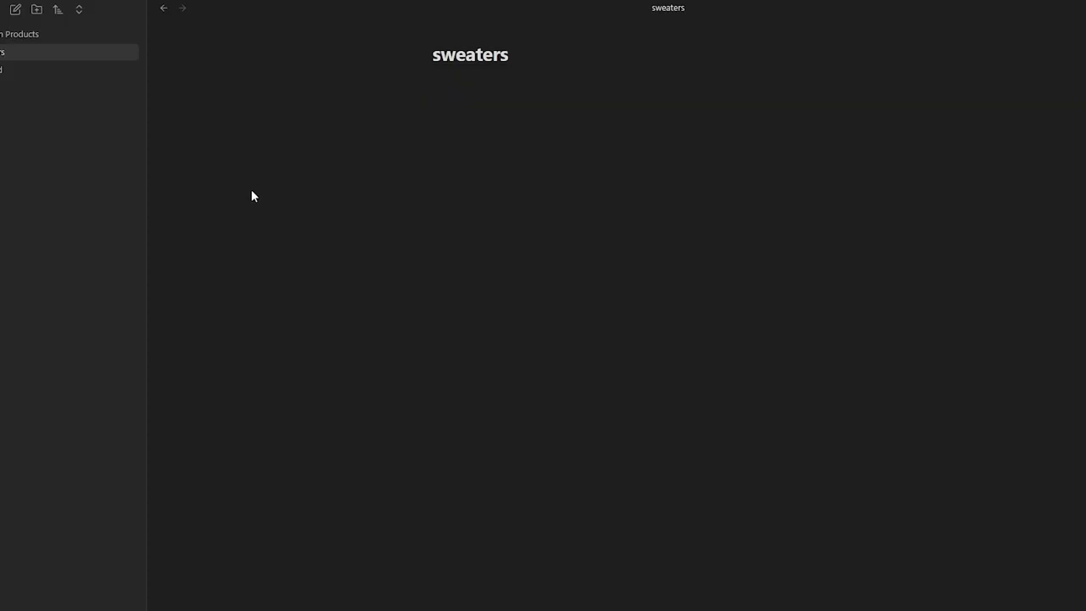
{"action": "left_click", "coordinate": [22, 34]}
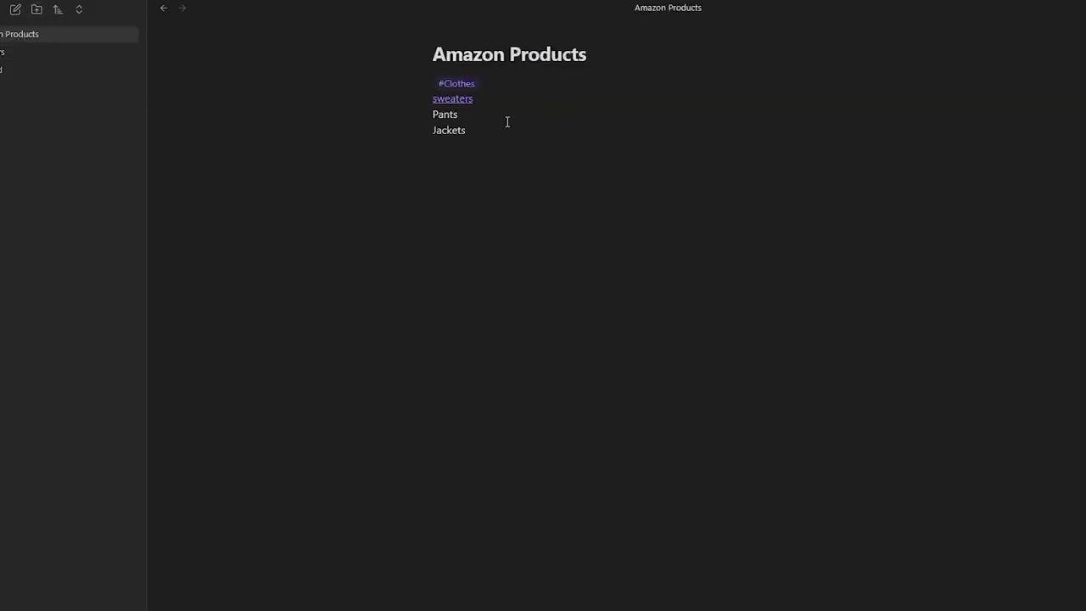
- Make Pants a [[Pants]] link, follow it to create the Pants note, then go back
{"action": "left_click", "coordinate": [463, 117]}
{"action": "type", "text": "]]"}
{"action": "key", "text": "Left"}
{"action": "key", "text": "Left"}
{"action": "key", "text": "Left"}
{"action": "key", "text": "Left"}
{"action": "key", "text": "Left"}
{"action": "key", "text": "Left"}
{"action": "key", "text": "Left"}
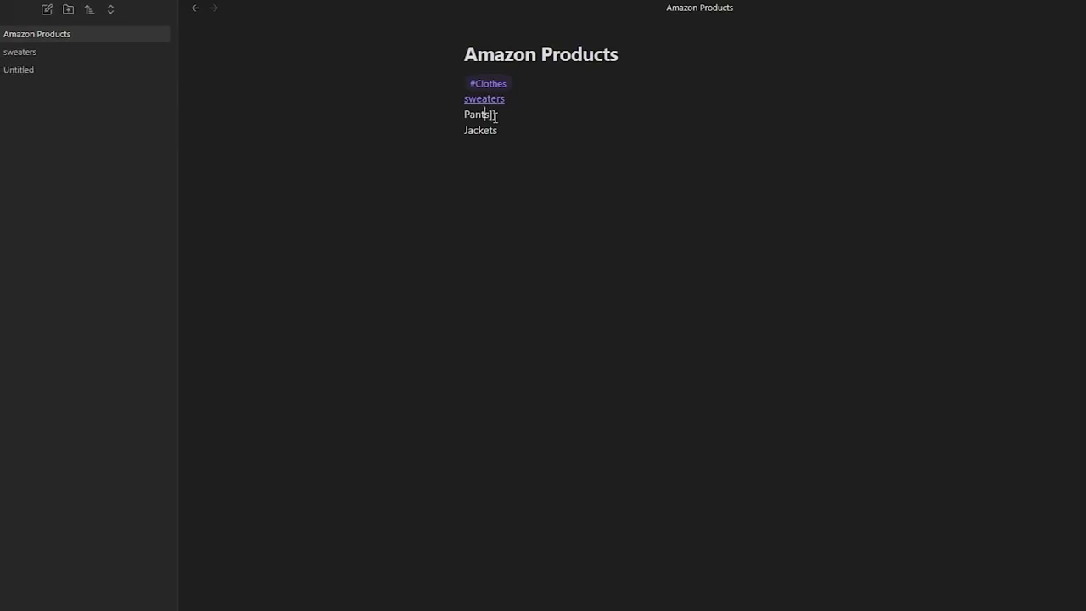
{"action": "type", "text": "[["}
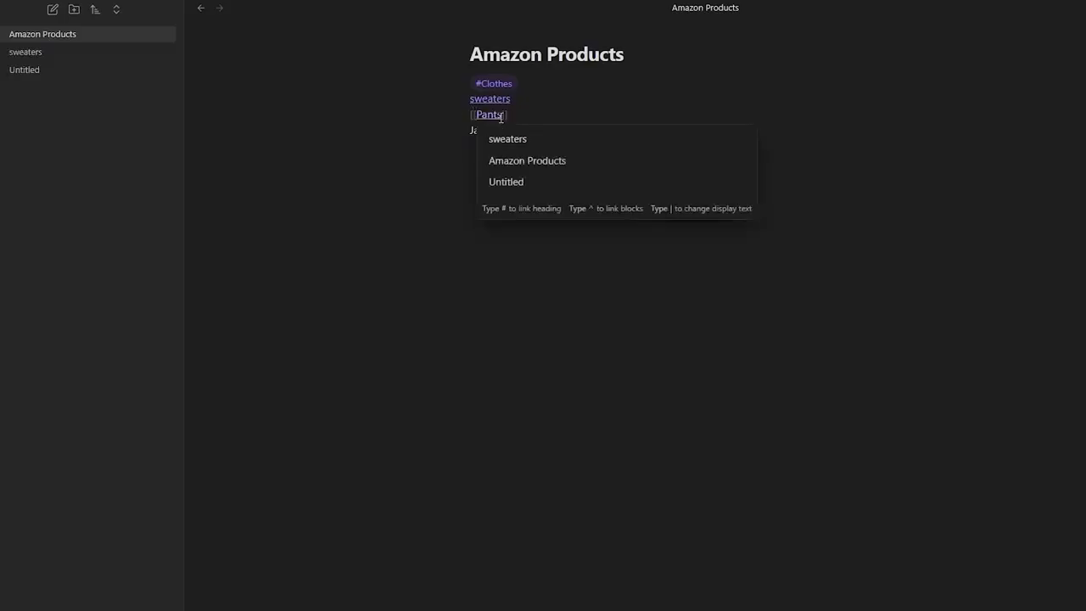
{"action": "left_click", "coordinate": [407, 296]}
{"action": "left_click", "coordinate": [495, 177]}
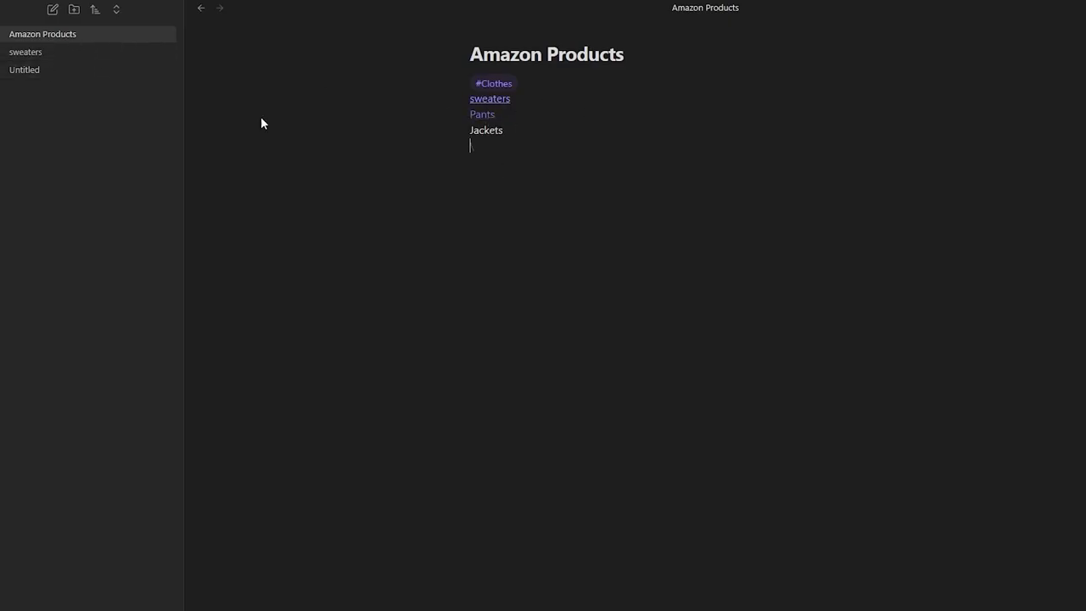
{"action": "left_click", "coordinate": [480, 118]}
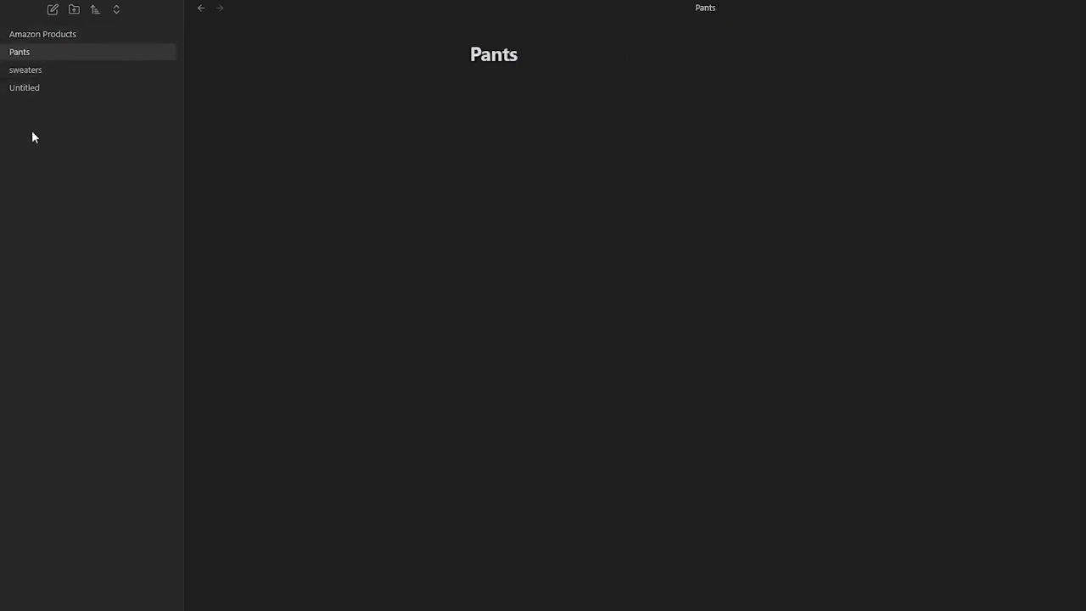
{"action": "key", "text": "ctrl+alt+Left"}
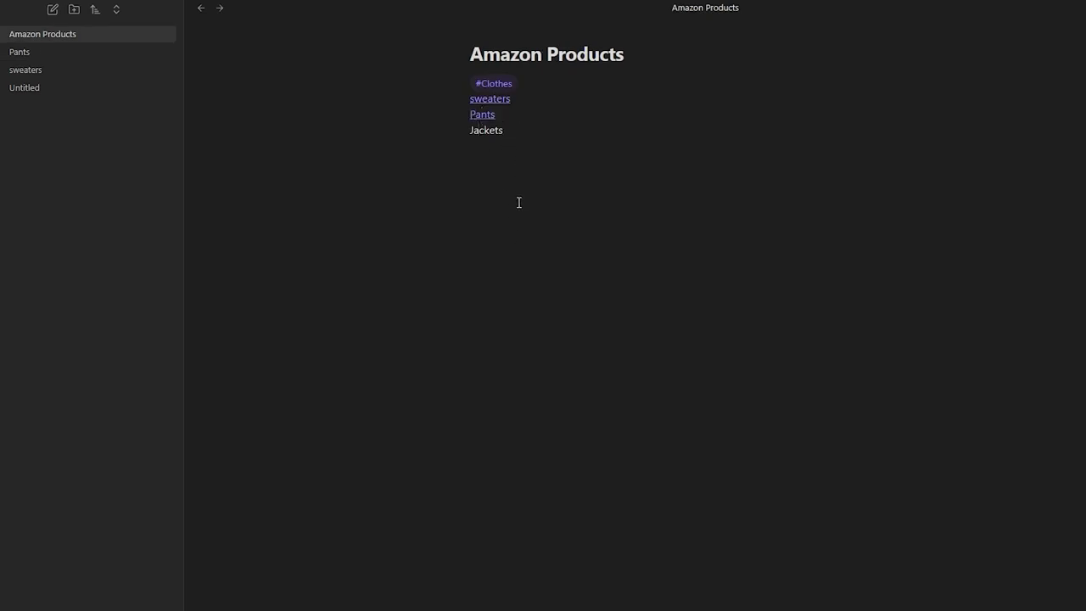
- Wrap Jackets in [[ ]] to make it an internal link
{"action": "type", "text": "]]"}
{"action": "double_click", "coordinate": [473, 132]}
{"action": "left_click", "coordinate": [476, 129]}
{"action": "type", "text": "[["}
{"action": "left_click", "coordinate": [682, 100]}
{"action": "left_click", "coordinate": [665, 203]}
{"action": "key", "text": "BackSpace"}
- Open the graph view, split it right, and show Amazon Products in the left pane
{"action": "left_click", "coordinate": [3, 31]}
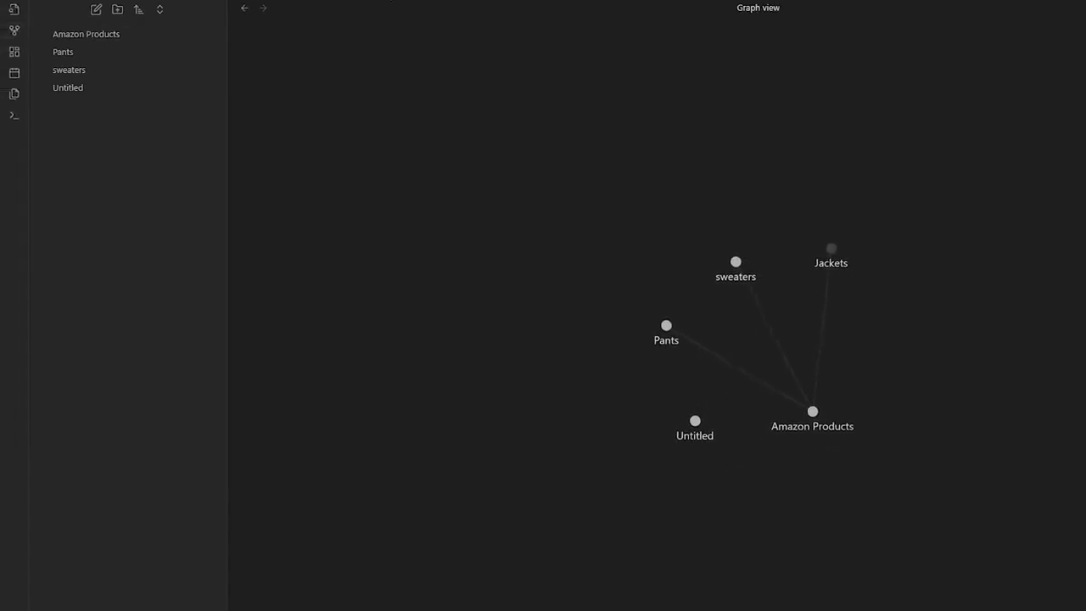
{"action": "right_click", "coordinate": [286, 4]}
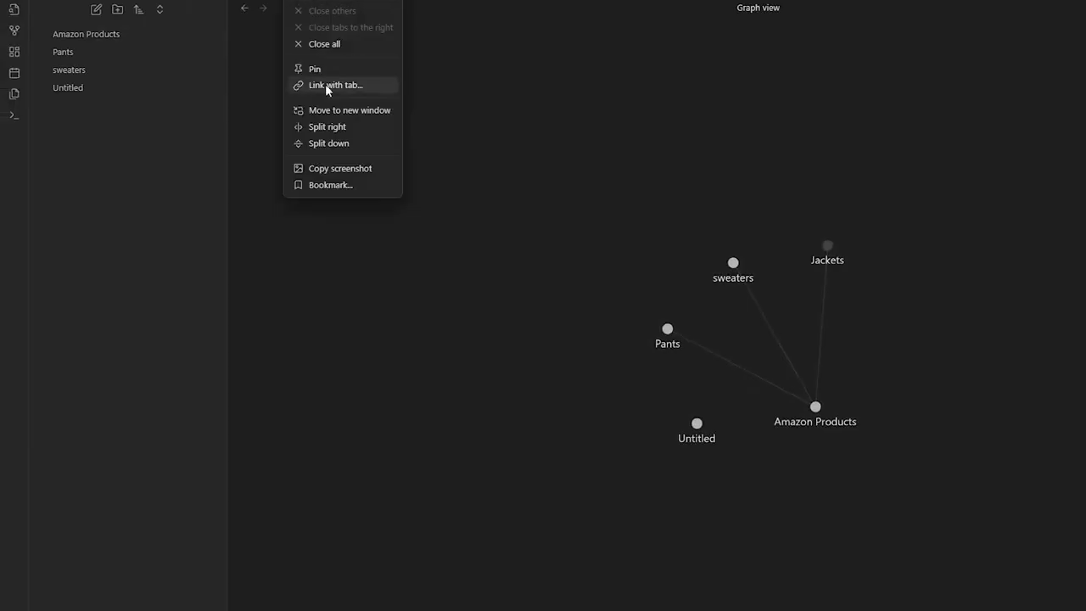
{"action": "left_click", "coordinate": [325, 128]}
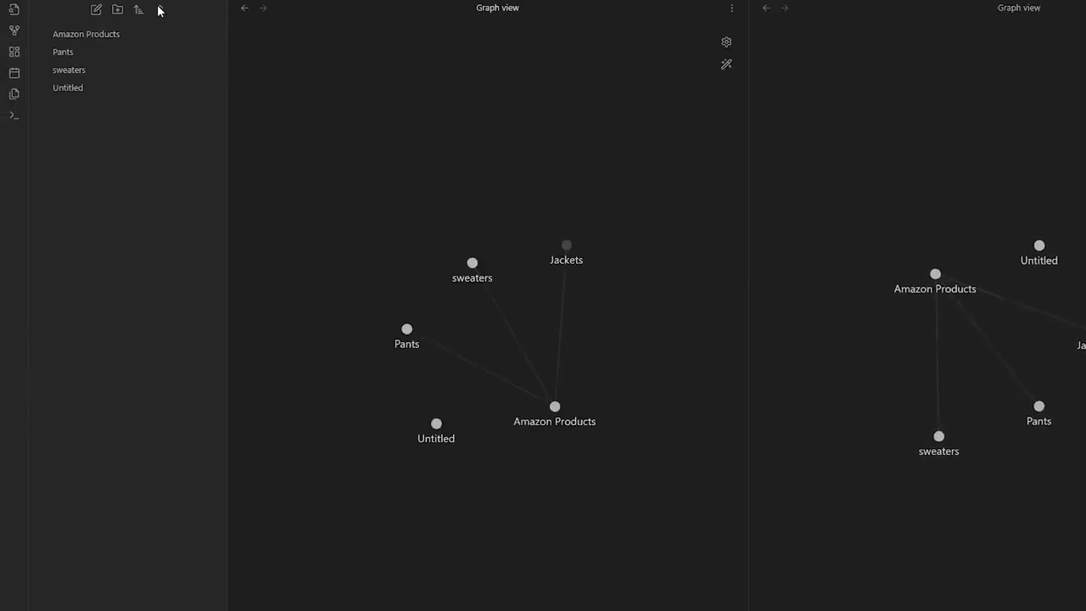
{"action": "left_click", "coordinate": [90, 34]}
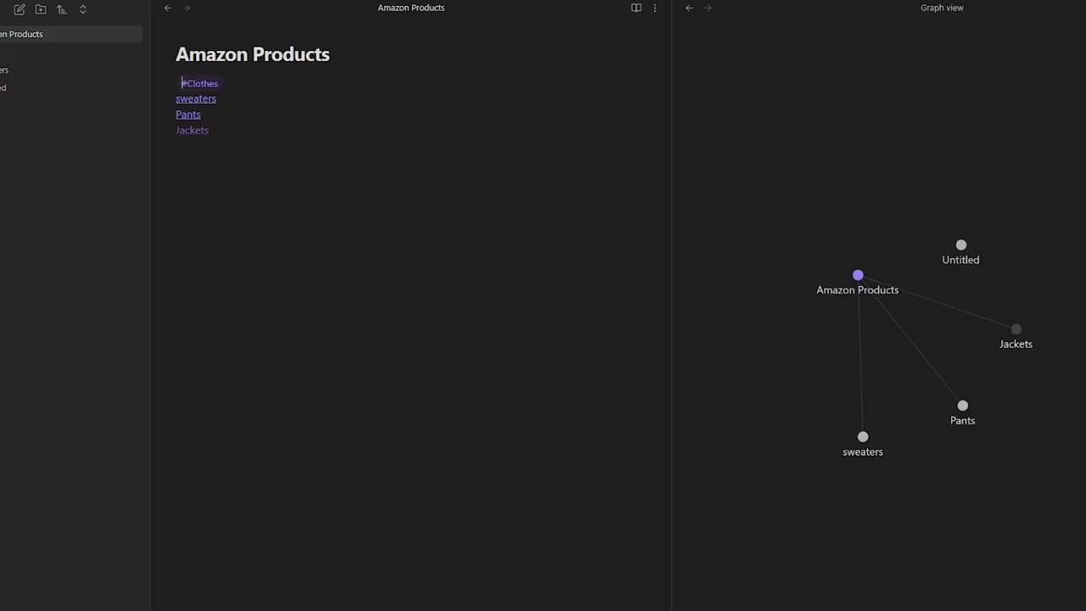
- Open the sweaters note from its graph node, then return to the graph
{"action": "left_click", "coordinate": [936, 355]}
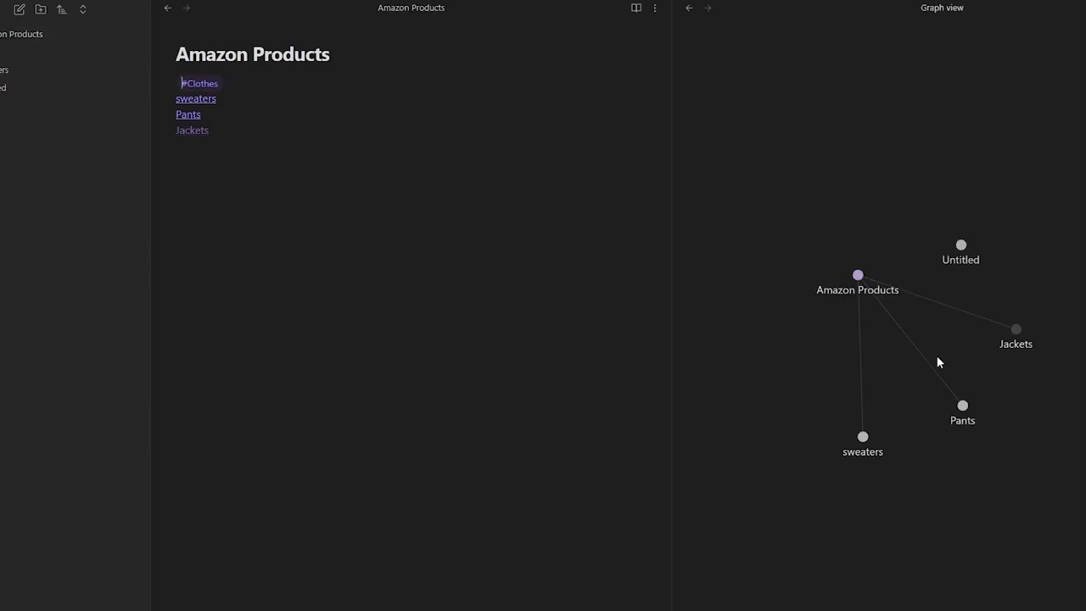
{"action": "left_click", "coordinate": [862, 438]}
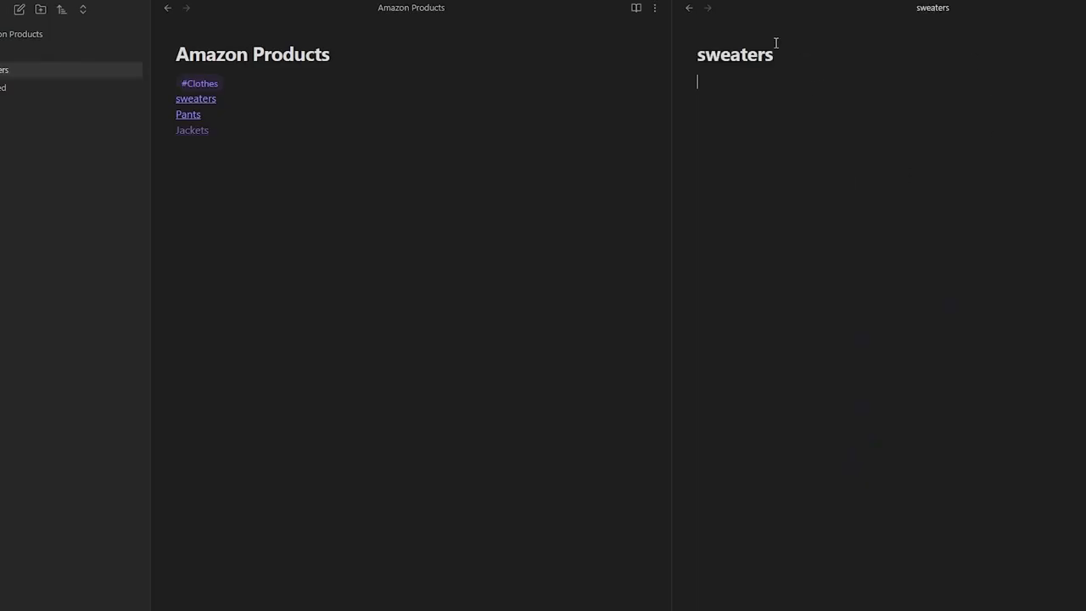
{"action": "left_click", "coordinate": [688, 8]}
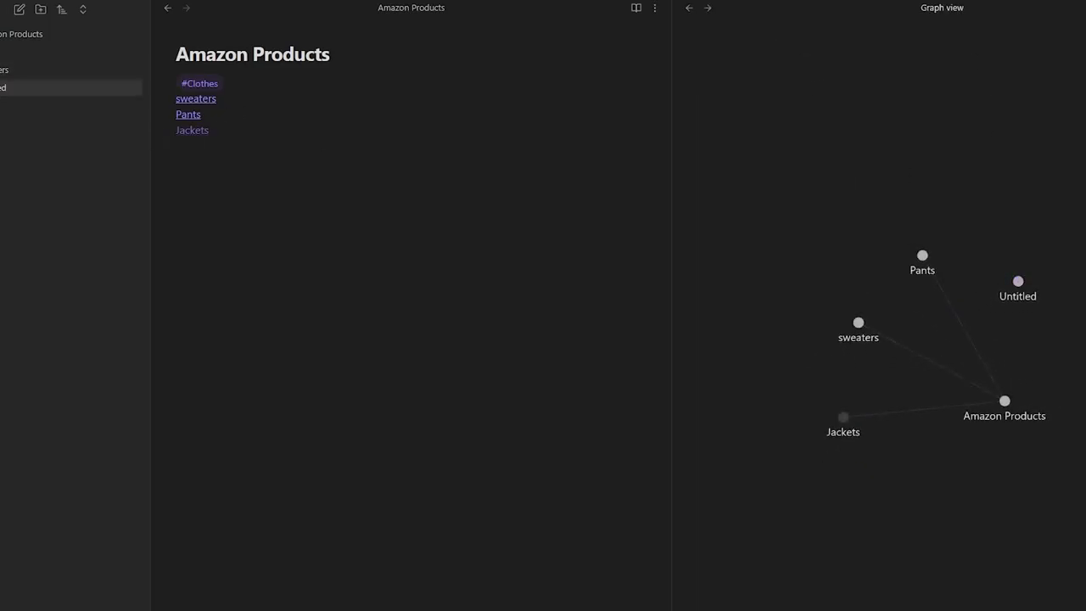
- Delete the Untitled note, then check the sweaters link from Amazon Products and come back
{"action": "right_click", "coordinate": [8, 88]}
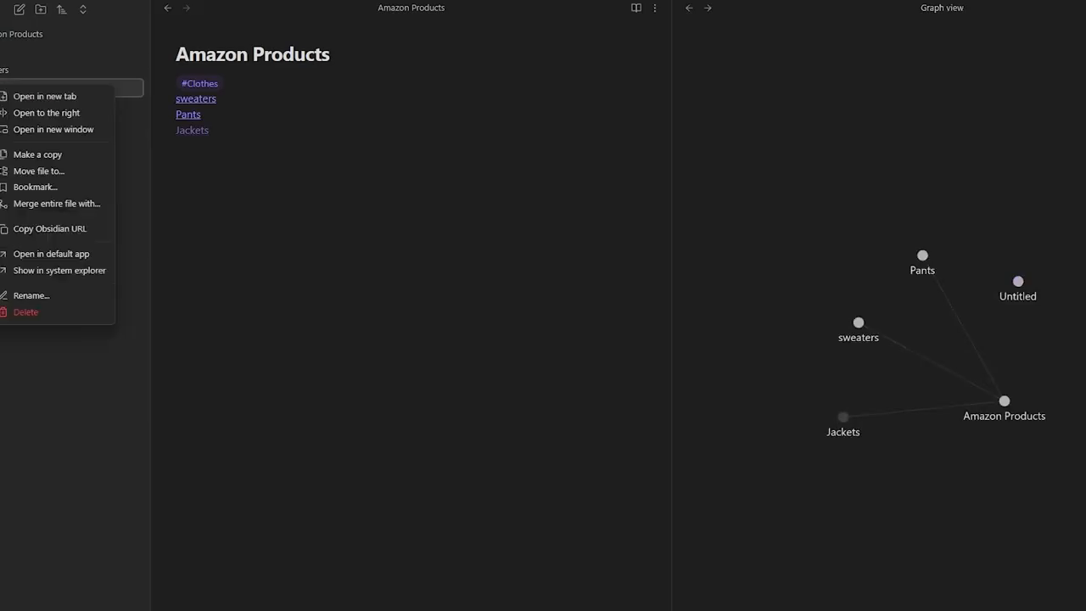
{"action": "left_click", "coordinate": [45, 312]}
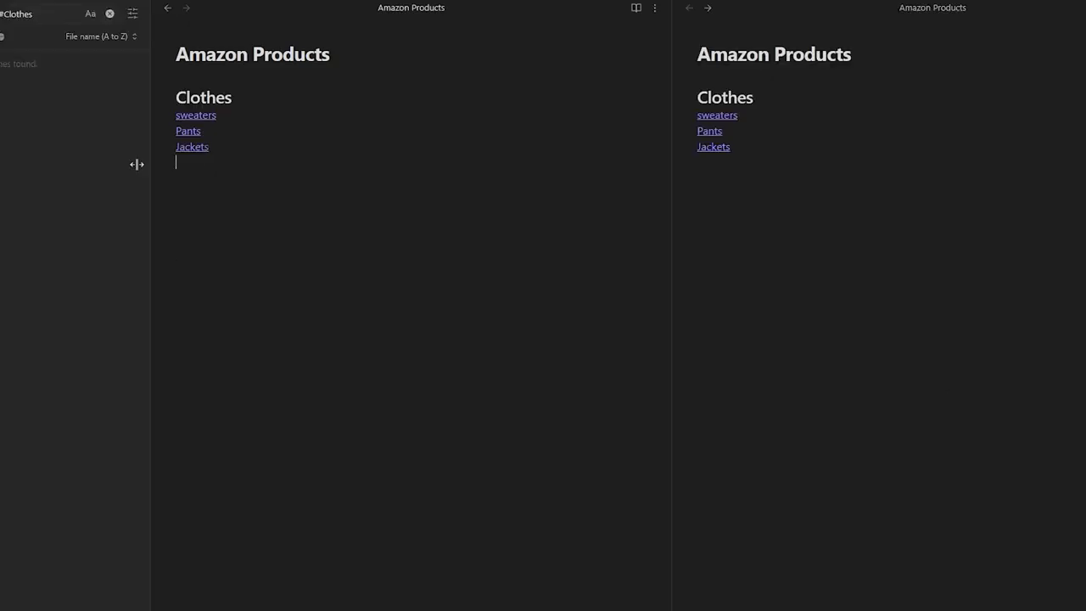
{"action": "left_click", "coordinate": [253, 82]}
{"action": "left_click", "coordinate": [208, 124]}
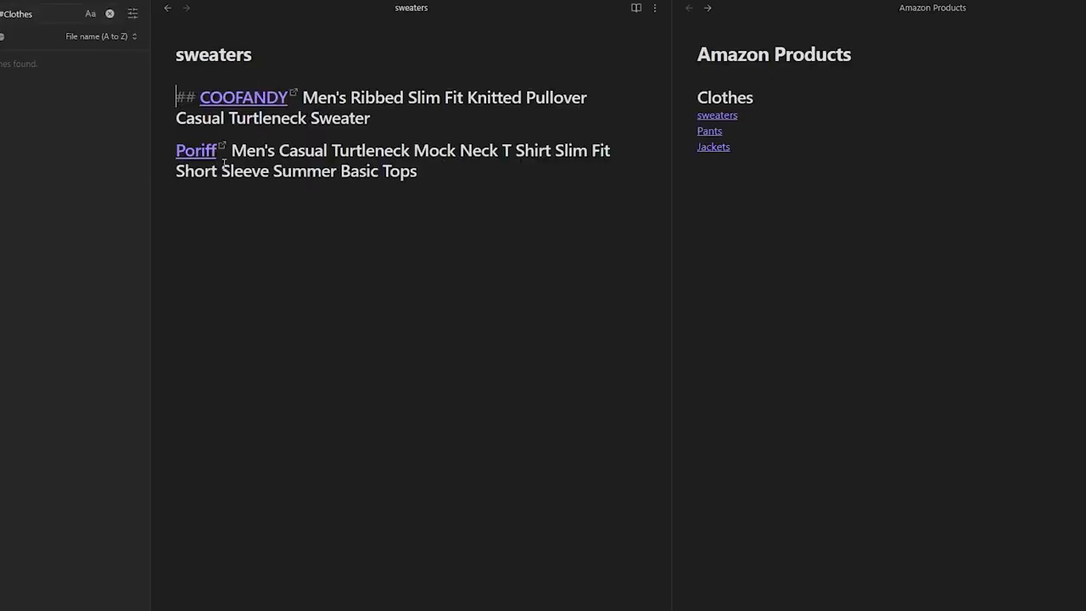
{"action": "left_click", "coordinate": [240, 232]}
{"action": "key", "text": "ctrl+alt+Left"}
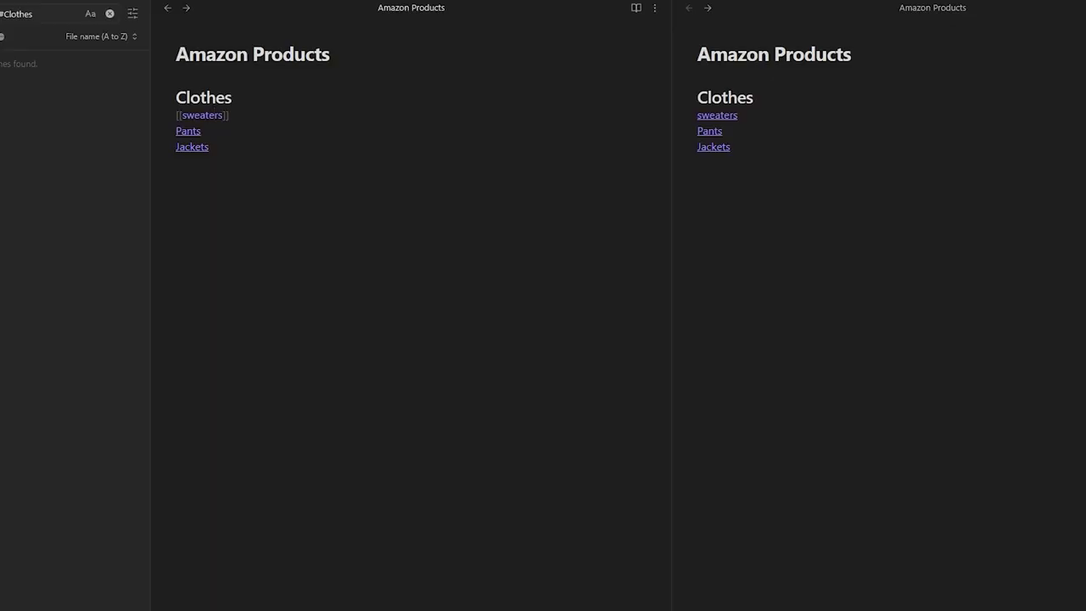
- Close the duplicate right pane and switch the right sidebar between Backlinks and Outgoing links
{"action": "left_click", "coordinate": [804, 0]}
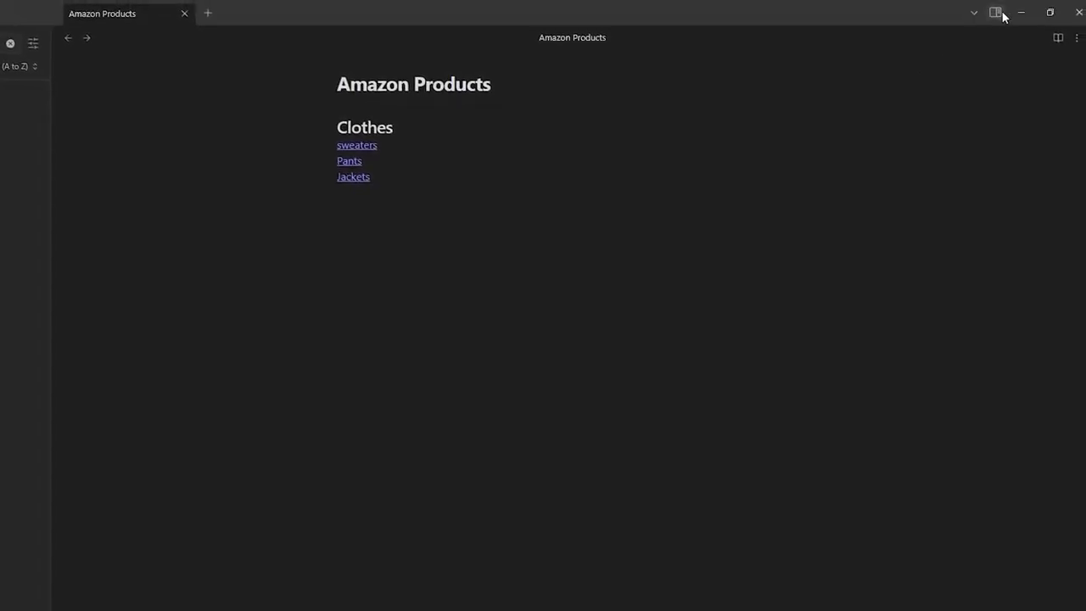
{"action": "left_click", "coordinate": [994, 14]}
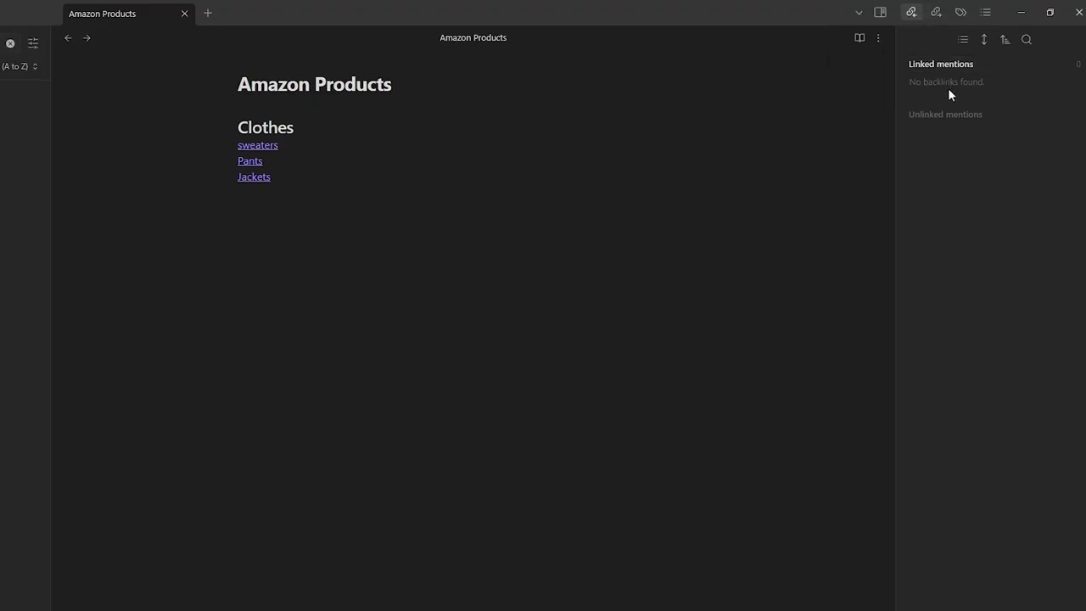
{"action": "left_click", "coordinate": [933, 14]}
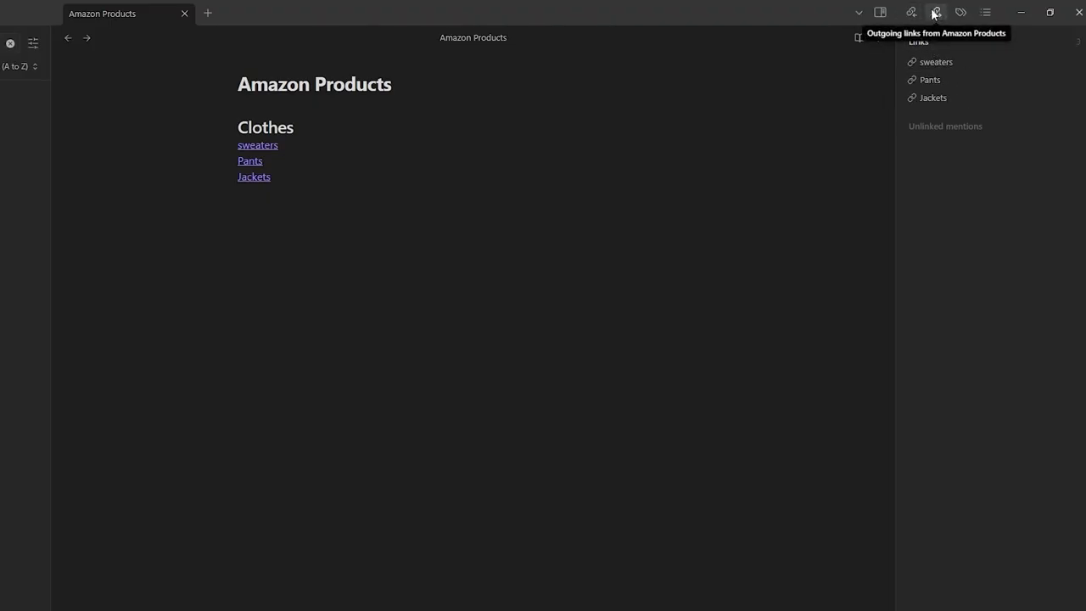
{"action": "left_click", "coordinate": [913, 12]}
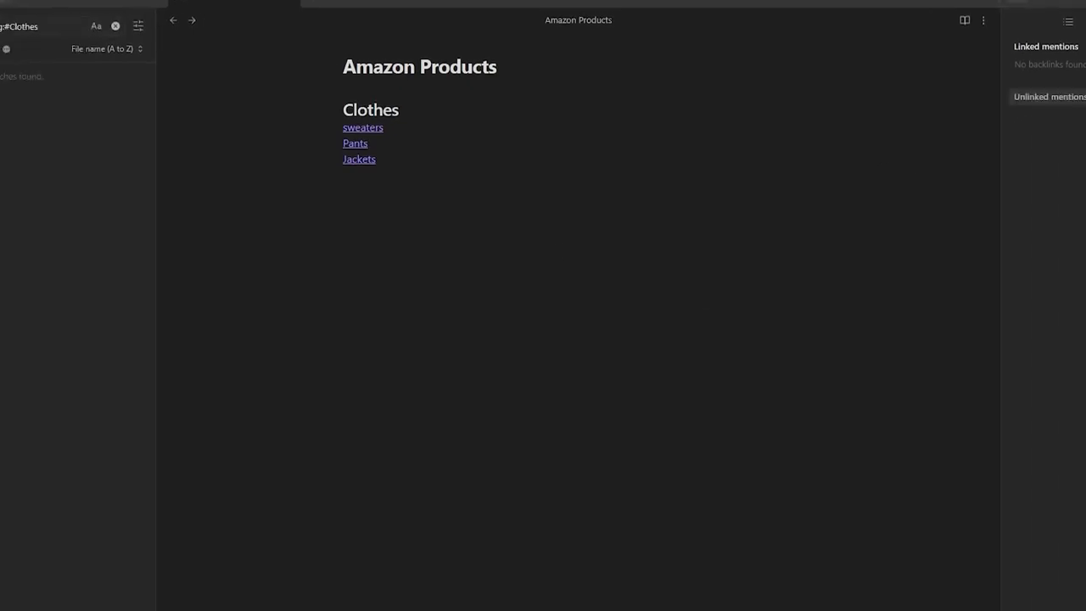
- Show the file list, select Amazon Products, and add a blank line below Jackets
{"action": "left_click", "coordinate": [42, 0]}
{"action": "left_click", "coordinate": [77, 37]}
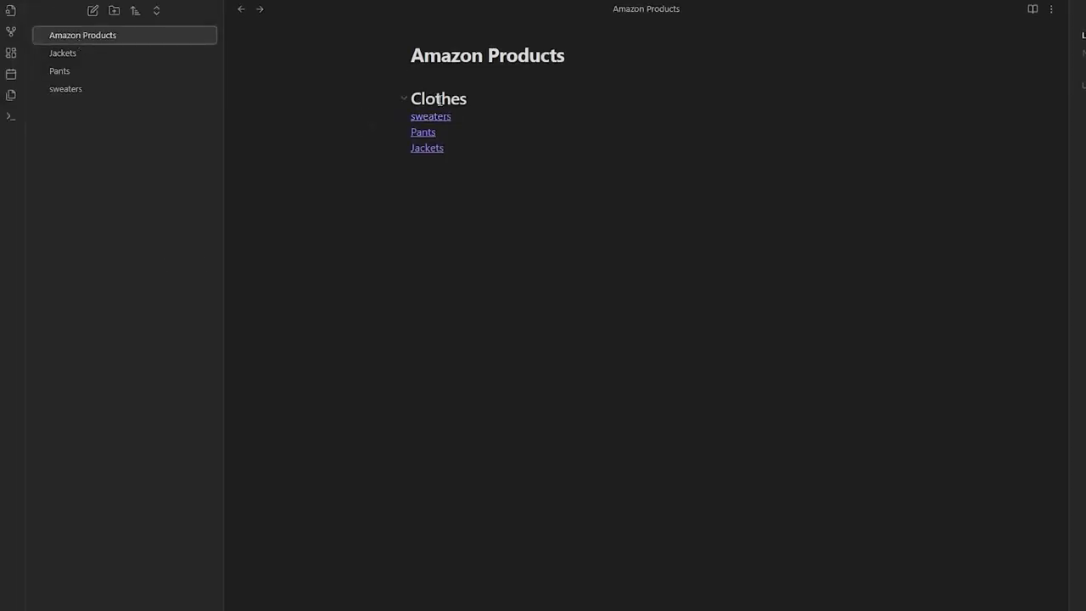
{"action": "left_click", "coordinate": [465, 333]}
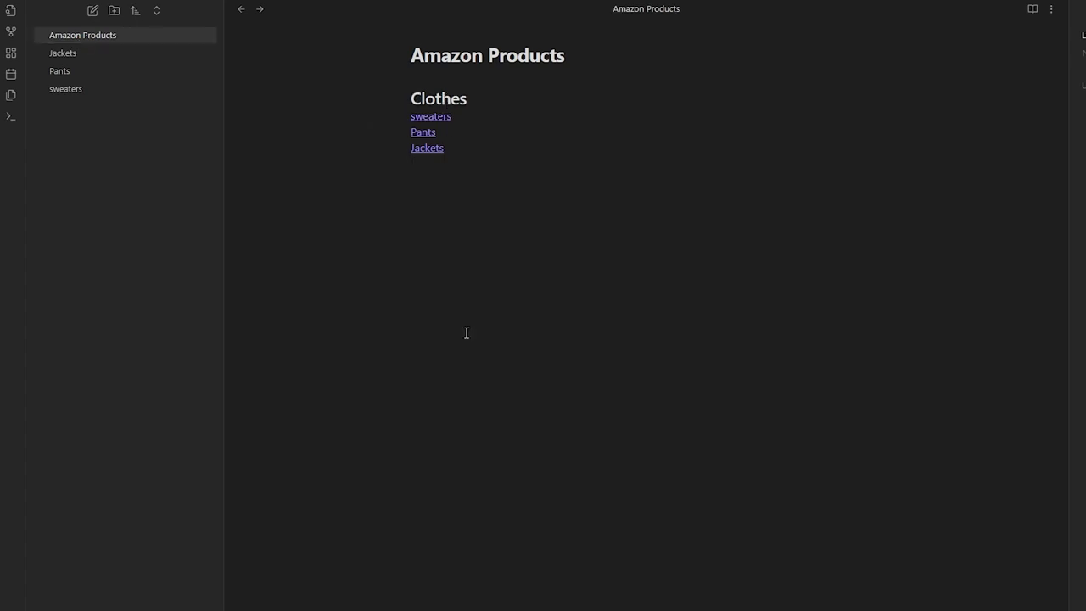
{"action": "key", "text": "Return"}
- Rename the Amazon Products note to Products
{"action": "right_click", "coordinate": [99, 38]}
{"action": "left_click", "coordinate": [176, 256]}
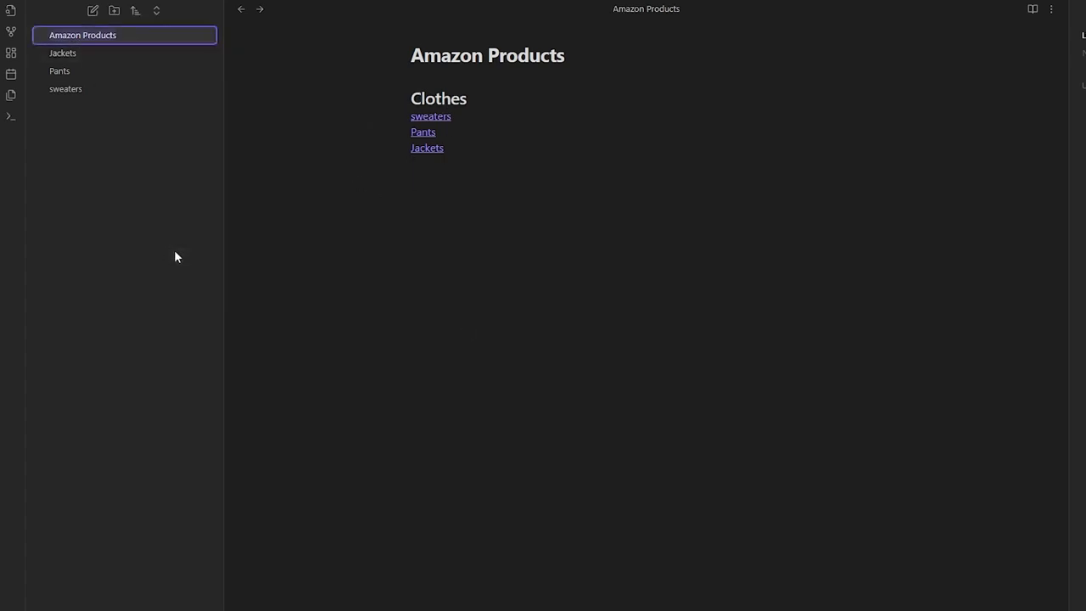
{"action": "left_click", "coordinate": [83, 36]}
{"action": "key", "text": "BackSpace"}
{"action": "key", "text": "BackSpace"}
{"action": "key", "text": "BackSpace"}
{"action": "key", "text": "BackSpace"}
{"action": "key", "text": "BackSpace"}
{"action": "key", "text": "BackSpace"}
{"action": "key", "text": "BackSpace"}
{"action": "key", "text": "Return"}
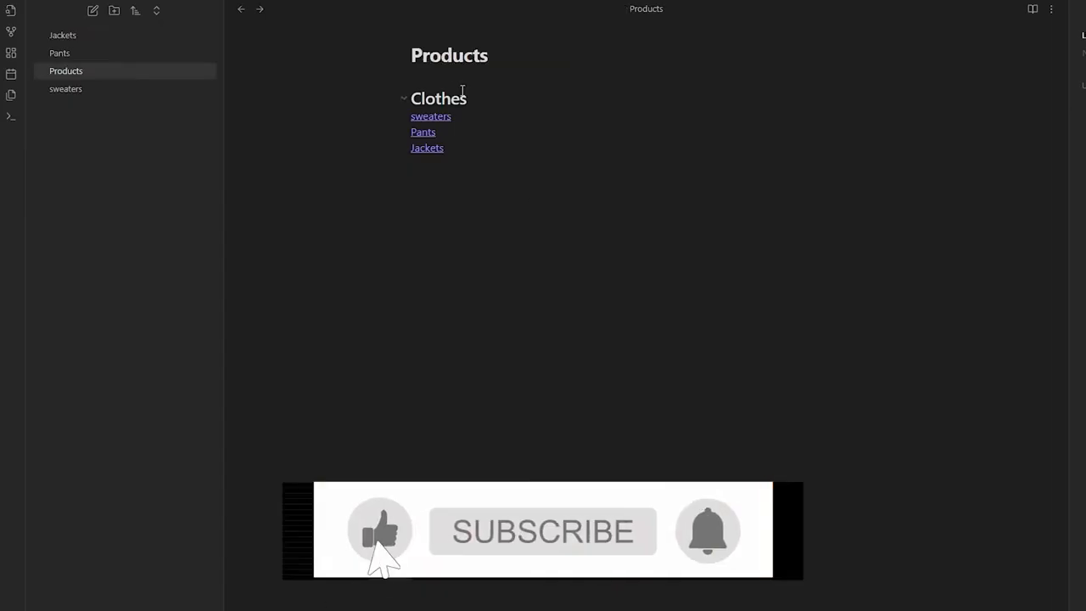
- Retype the Clothes heading as Amazon Products
{"action": "right_click", "coordinate": [465, 217]}
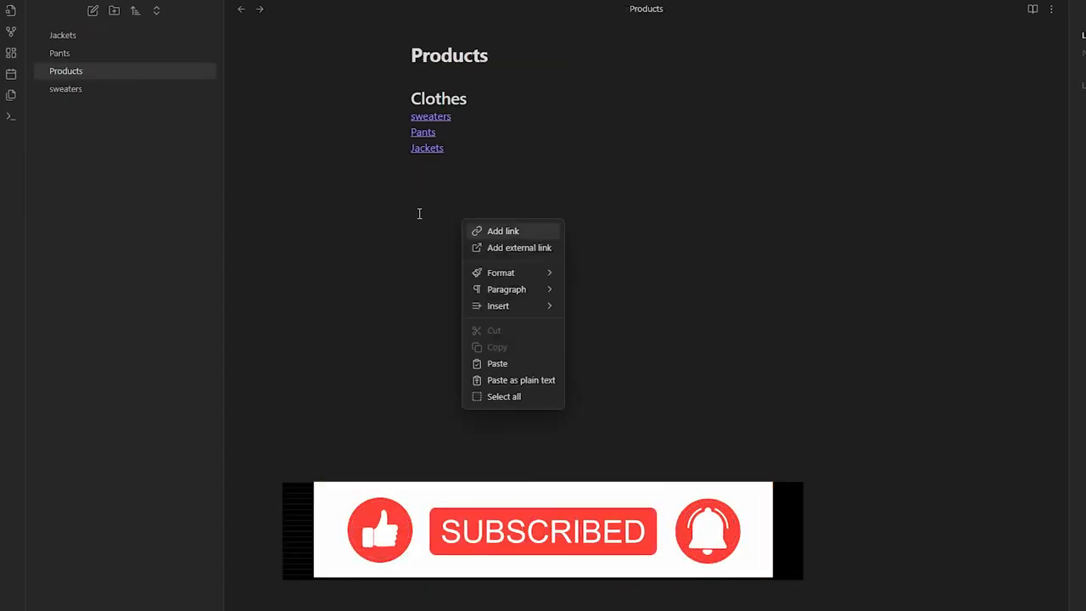
{"action": "left_click", "coordinate": [432, 219]}
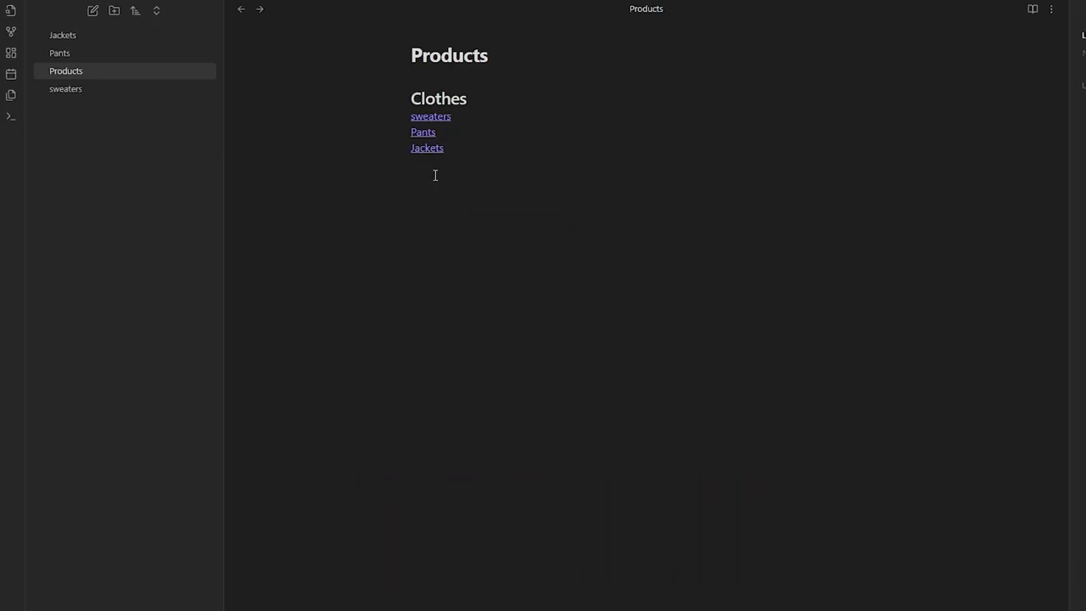
{"action": "left_click", "coordinate": [411, 100]}
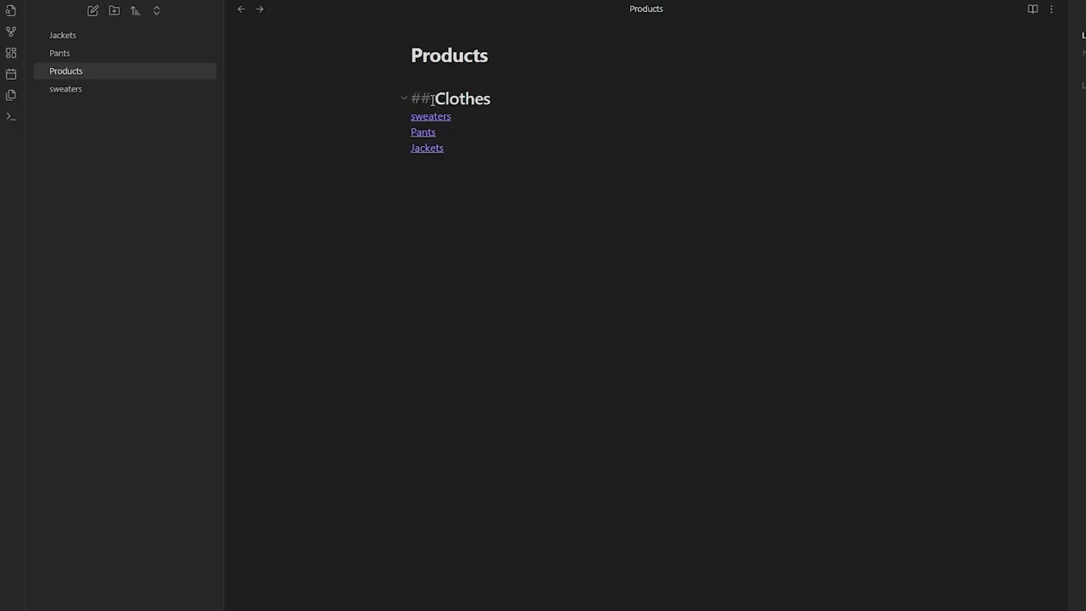
{"action": "double_click", "coordinate": [444, 90]}
{"action": "type", "text": "Amazon Products"}
{"action": "left_click", "coordinate": [453, 278]}
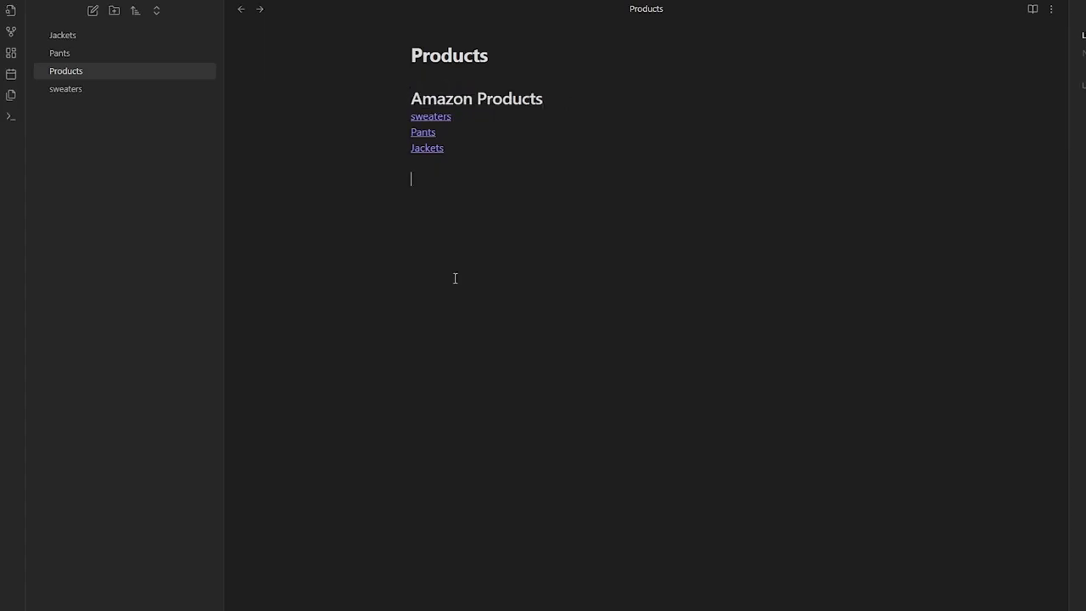
- Wrap the Amazon Products heading in [[ ]] and follow the link to create that note
{"action": "triple_click", "coordinate": [467, 101]}
{"action": "double_click", "coordinate": [469, 101]}
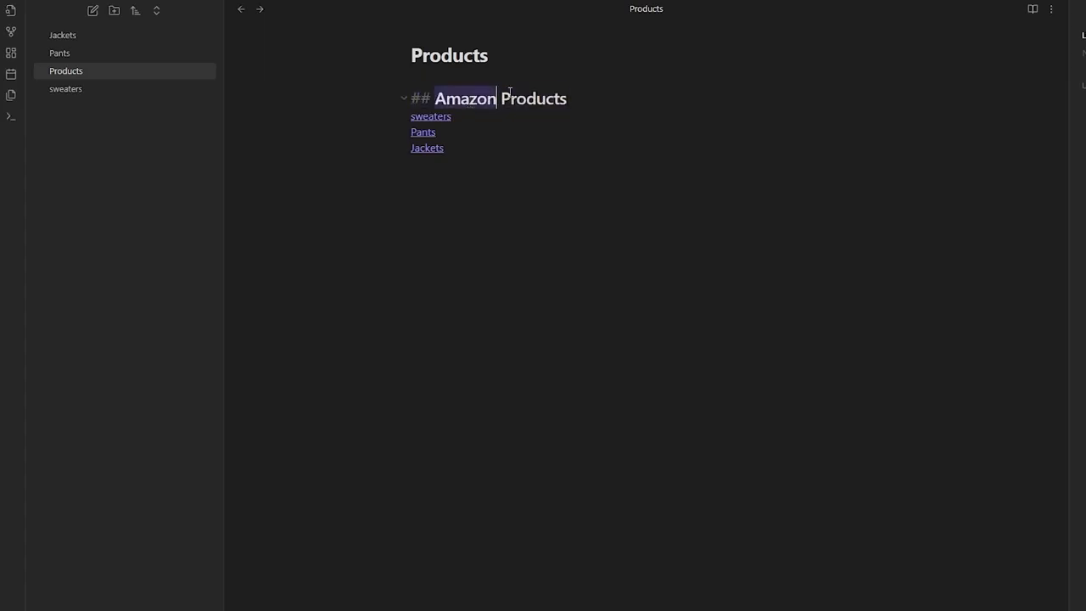
{"action": "left_click_drag", "start_coordinate": [509, 92], "coordinate": [574, 88]}
{"action": "type", "text": "[["}
{"action": "left_click", "coordinate": [582, 328]}
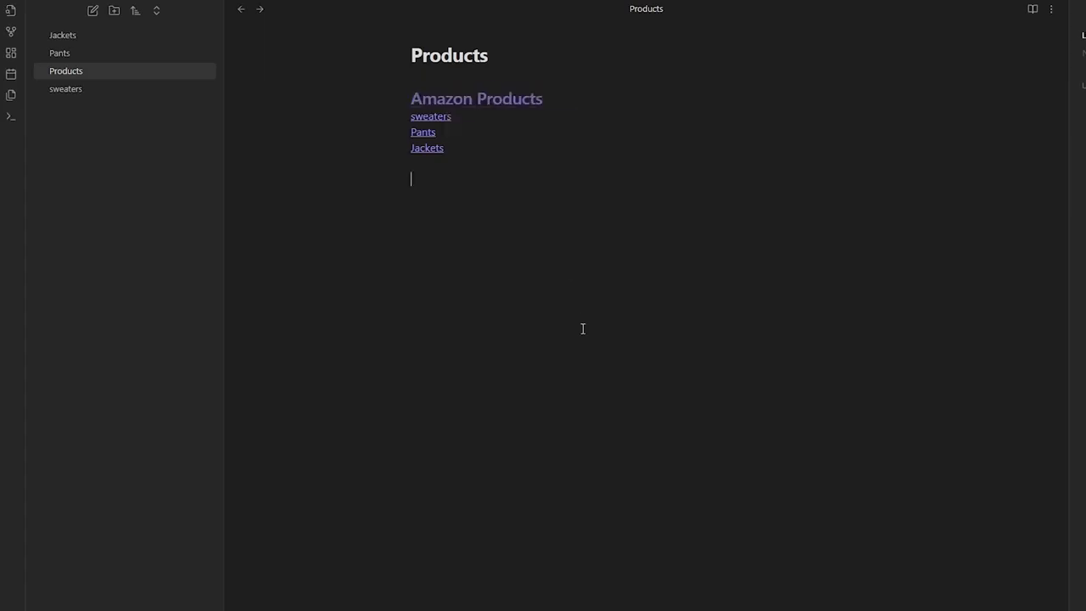
{"action": "left_click", "coordinate": [485, 109]}
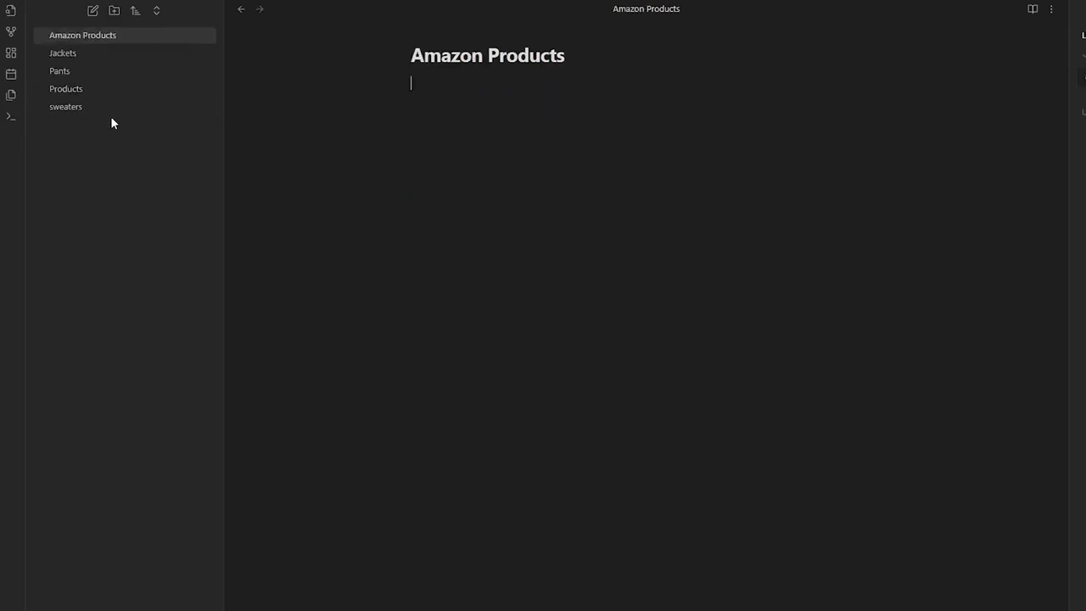
- Move the sweaters, Pants and Jackets link lines from Products into Amazon Products
{"action": "key", "text": "ctrl+alt+Left"}
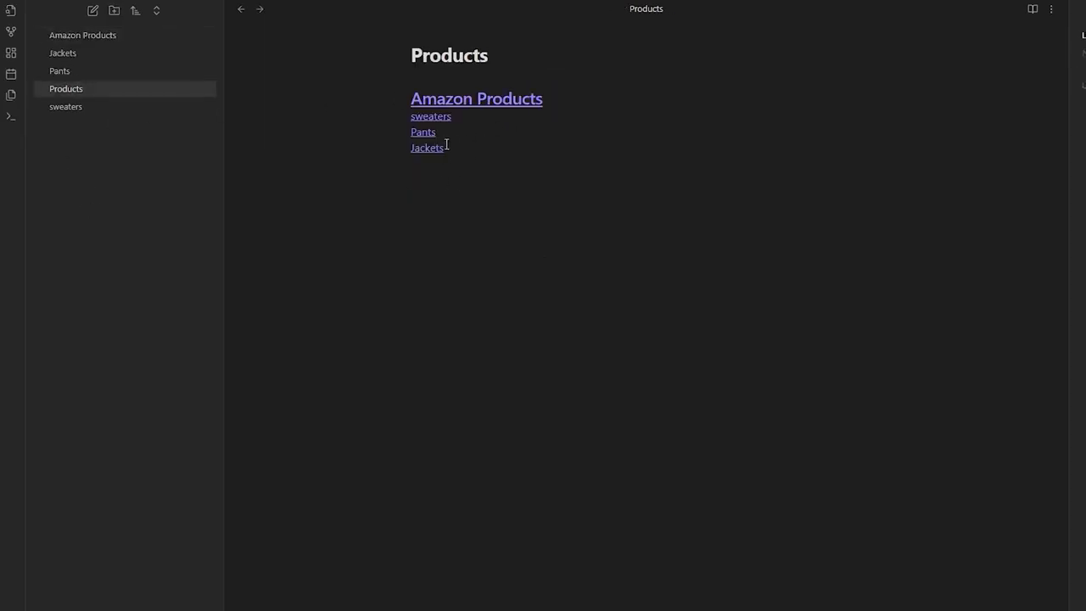
{"action": "left_click", "coordinate": [450, 158]}
{"action": "left_click", "coordinate": [362, 121], "text": "shift"}
{"action": "key", "text": "BackSpace"}
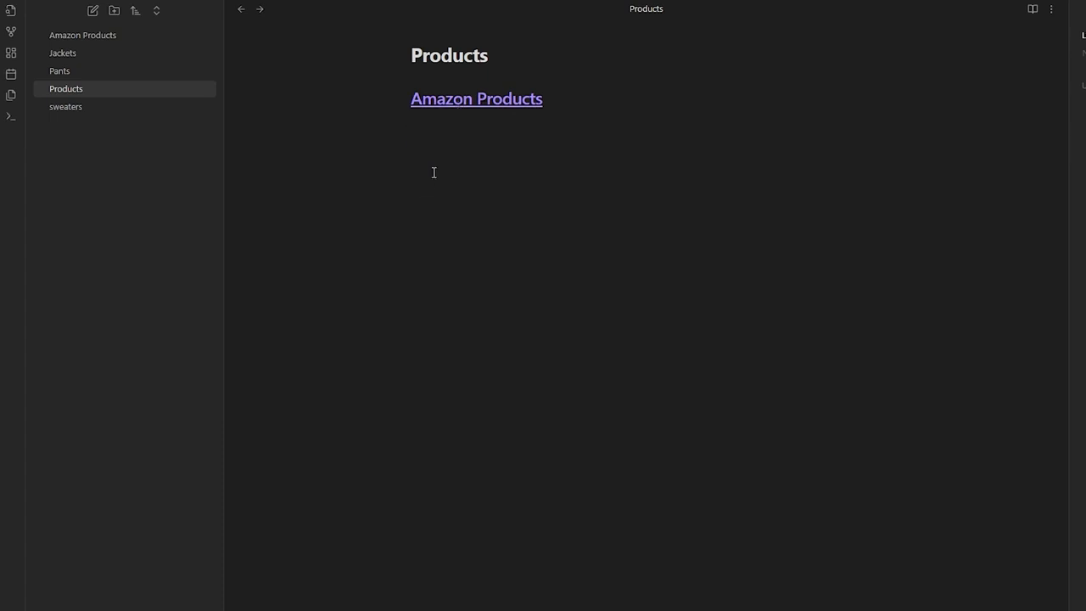
{"action": "key", "text": "Up"}
{"action": "key", "text": "Down"}
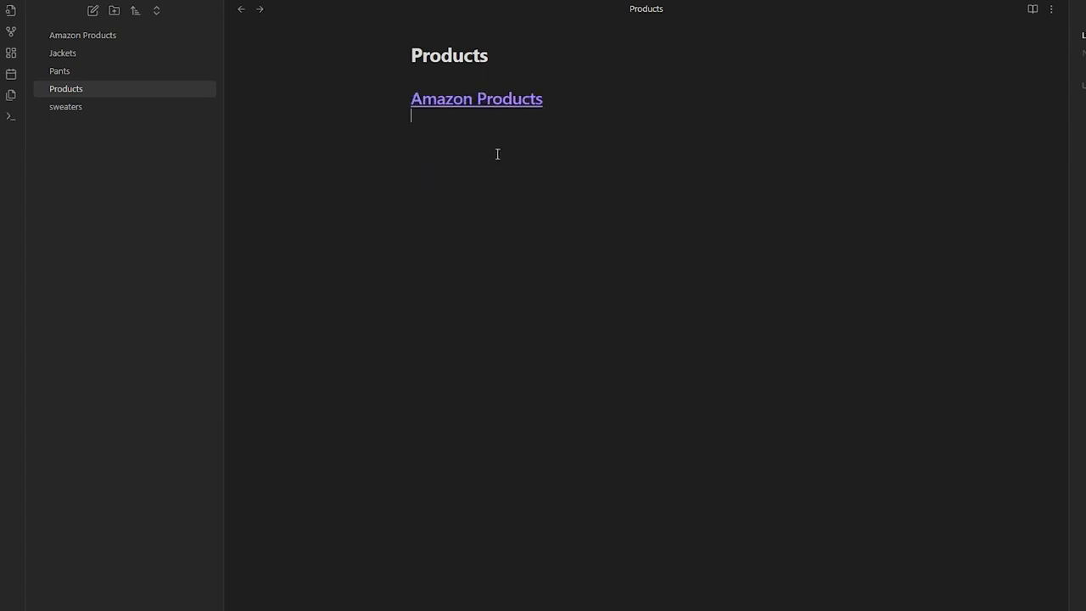
{"action": "left_click", "coordinate": [497, 99]}
{"action": "type", "text": "sweaters Pants Jackets"}
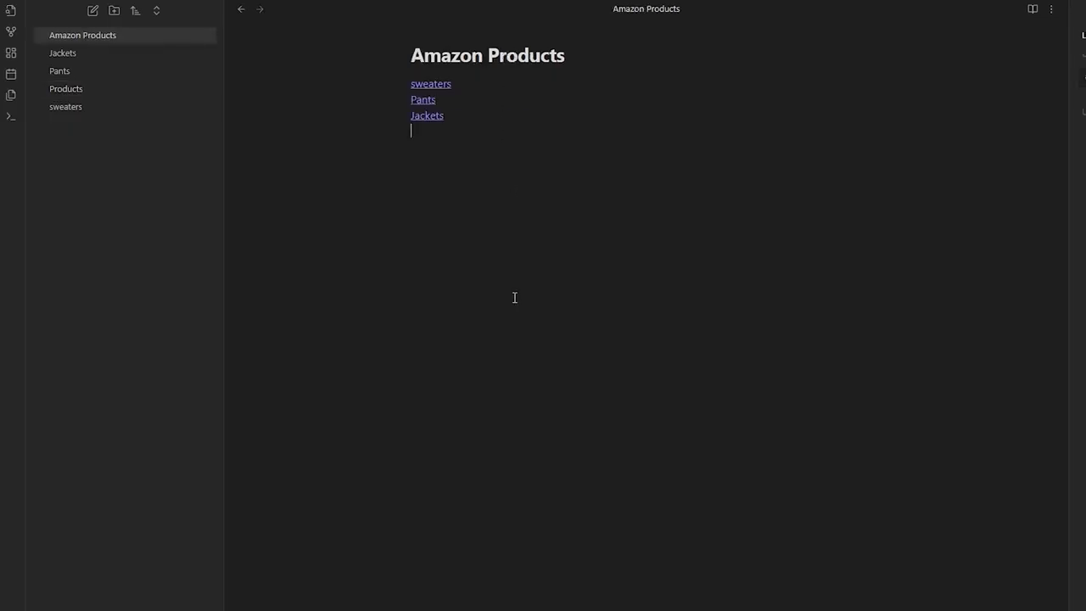
{"action": "key", "text": "Up"}
{"action": "key", "text": "Up"}
{"action": "key", "text": "Down"}
- Test the sweaters and Jackets links, then return to the Products note
{"action": "left_click", "coordinate": [436, 85]}
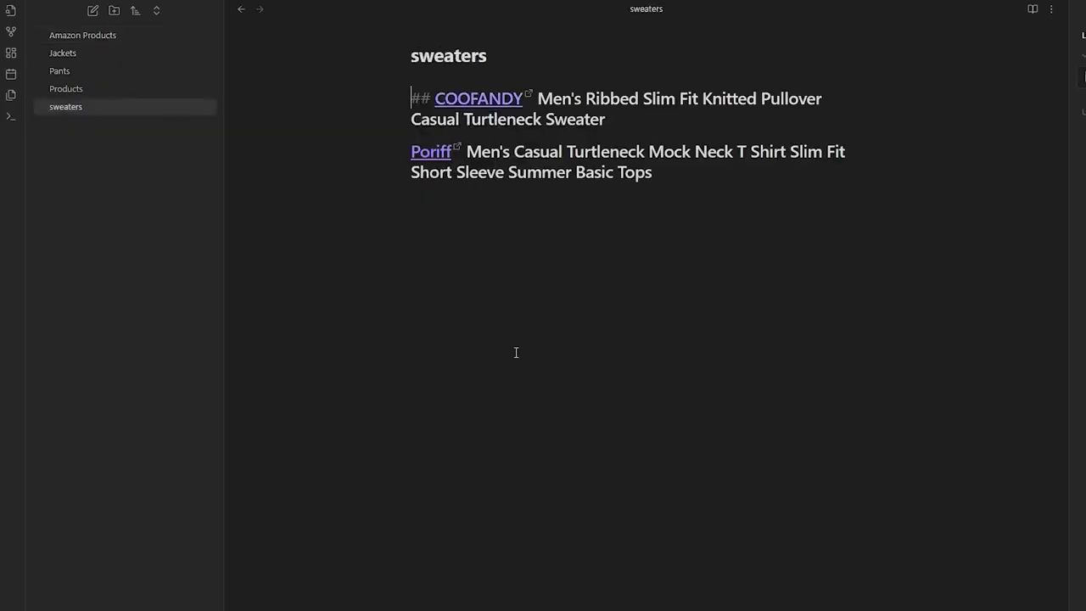
{"action": "key", "text": "ctrl+alt+Left"}
{"action": "key", "text": "ctrl+alt+Left"}
{"action": "key", "text": "ctrl+alt+Left"}
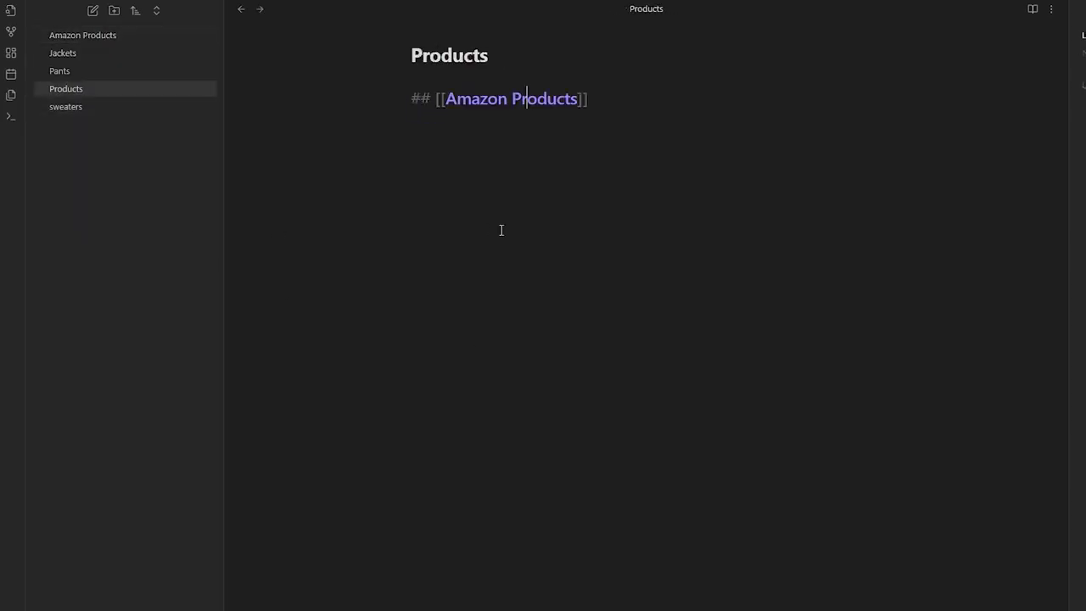
{"action": "left_click", "coordinate": [94, 35]}
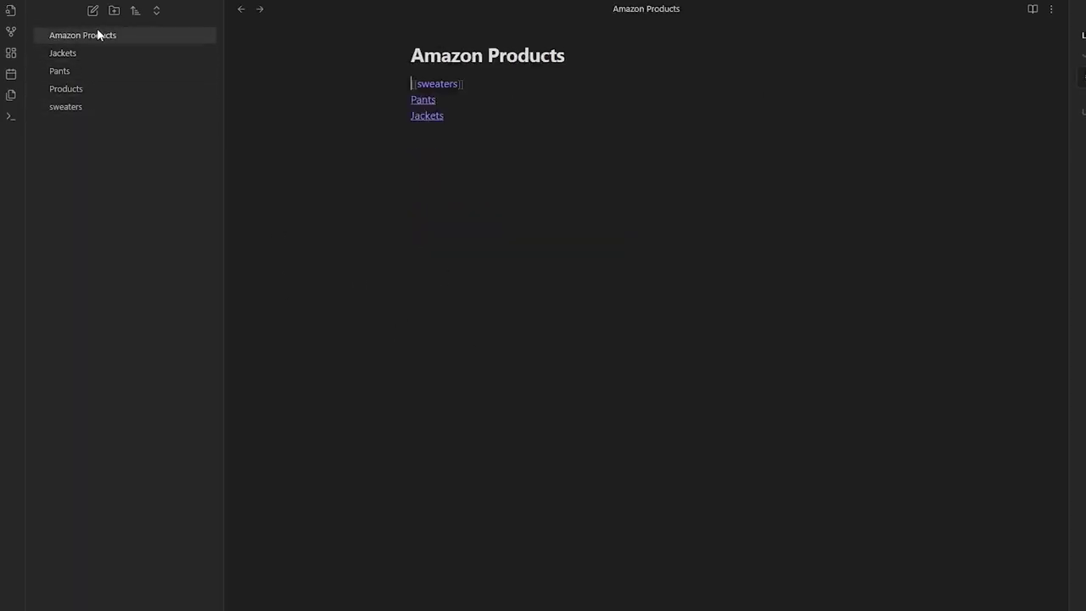
{"action": "left_click", "coordinate": [11, 10]}
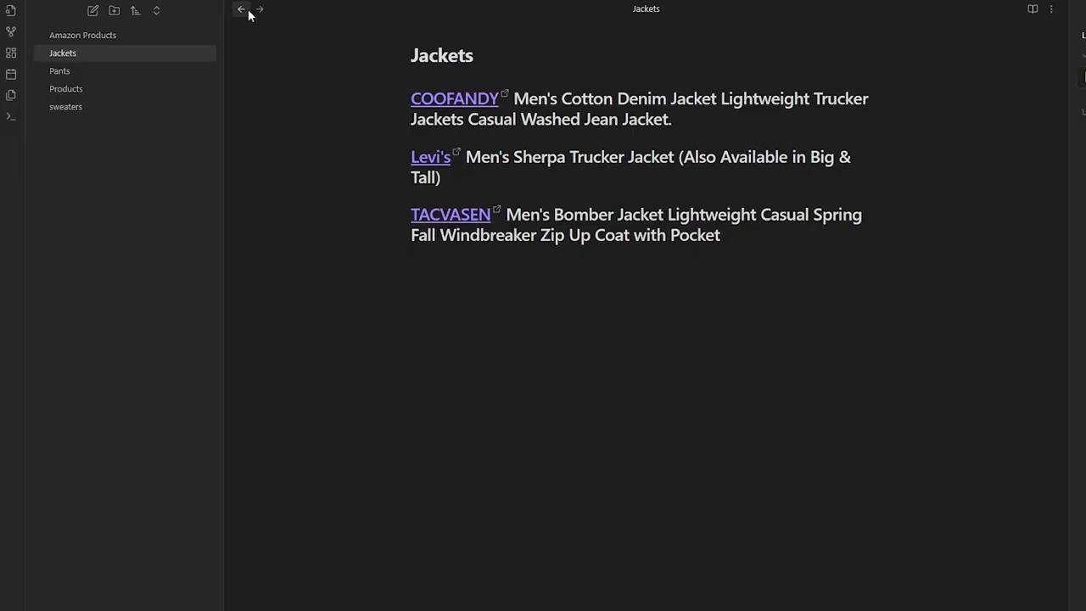
{"action": "left_click", "coordinate": [245, 11]}
{"action": "left_click", "coordinate": [245, 10]}
{"action": "left_click", "coordinate": [245, 10]}
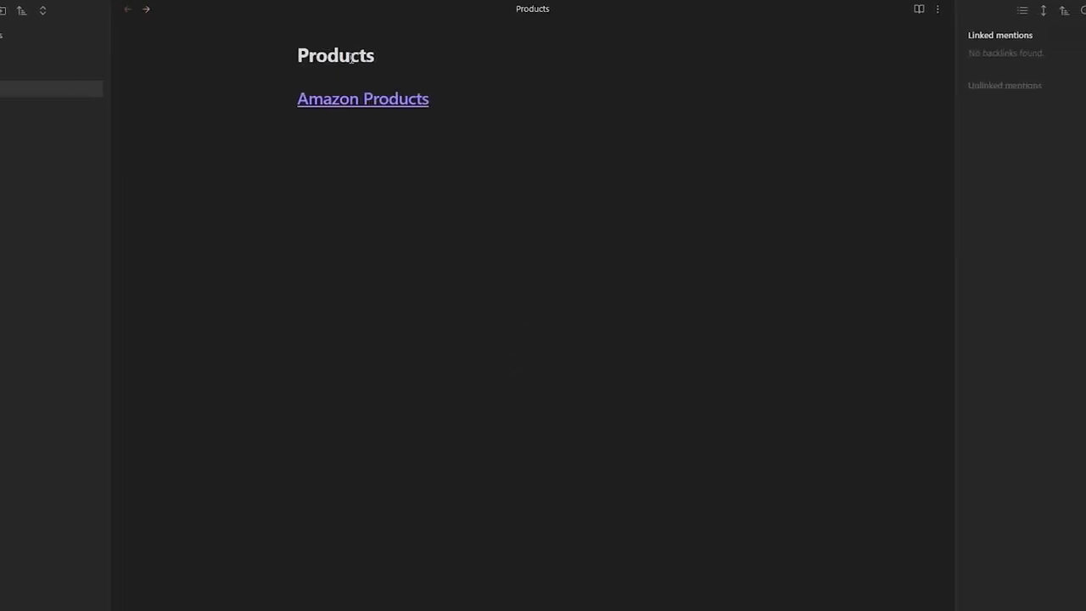
- Add a '# [[Shopify Products]]' linked heading below the Amazon Products link, then open Amazon Products
{"action": "left_click", "coordinate": [355, 114]}
{"action": "type", "text": "Shopify Products"}
{"action": "key", "text": "Left"}
{"action": "key", "text": "Left"}
{"action": "key", "text": "Left"}
{"action": "key", "text": "Left"}
{"action": "key", "text": "Left"}
{"action": "key", "text": "Left"}
{"action": "key", "text": "Left"}
{"action": "key", "text": "Left"}
{"action": "key", "text": "Left"}
{"action": "key", "text": "Left"}
{"action": "key", "text": "Left"}
{"action": "key", "text": "Left"}
{"action": "key", "text": "Left"}
{"action": "key", "text": "Left"}
{"action": "key", "text": "Left"}
{"action": "type", "text": "#"}
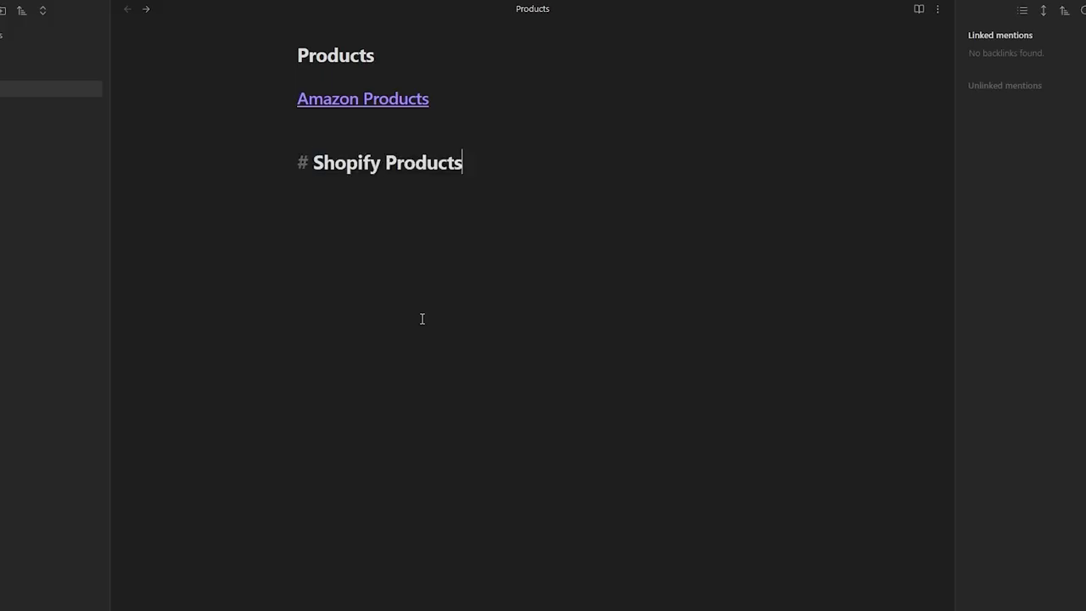
{"action": "triple_click", "coordinate": [462, 167]}
{"action": "left_click", "coordinate": [386, 163]}
{"action": "left_click", "coordinate": [535, 160]}
{"action": "left_click_drag", "start_coordinate": [475, 160], "coordinate": [315, 162]}
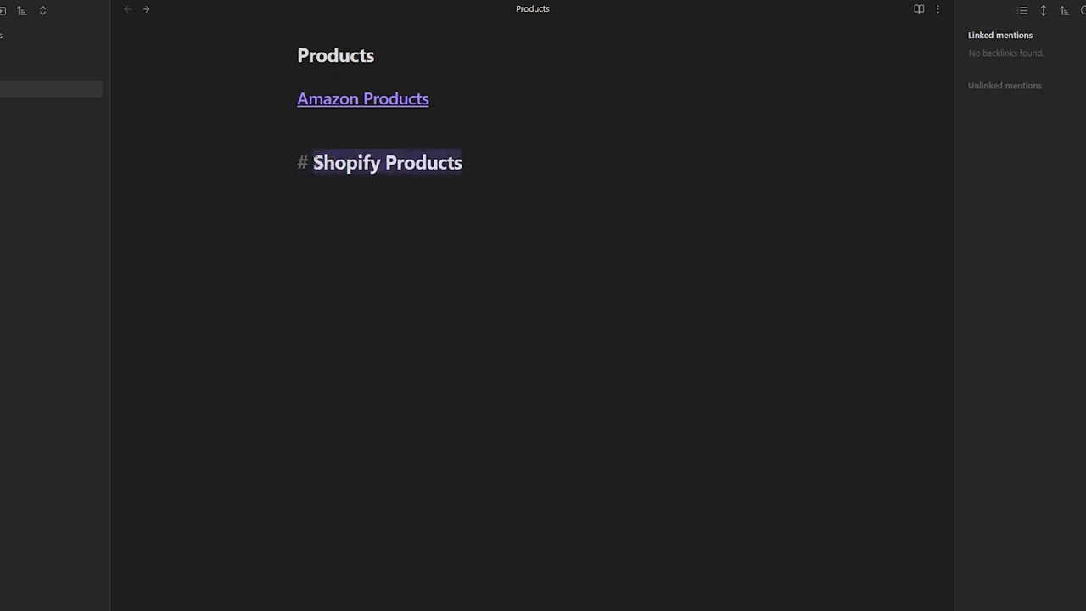
{"action": "type", "text": "[["}
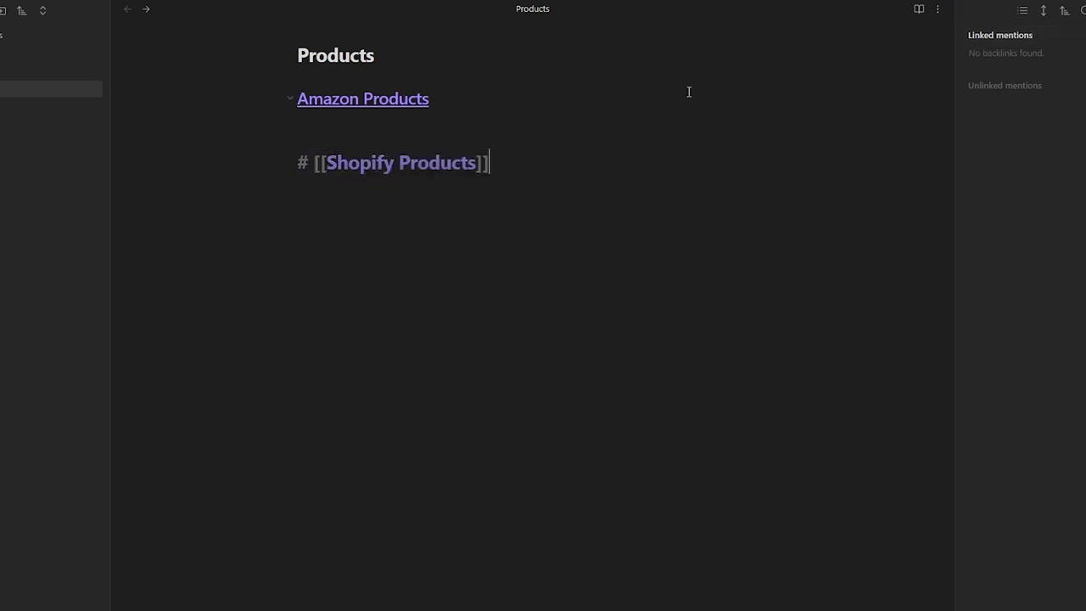
{"action": "left_click", "coordinate": [330, 99]}
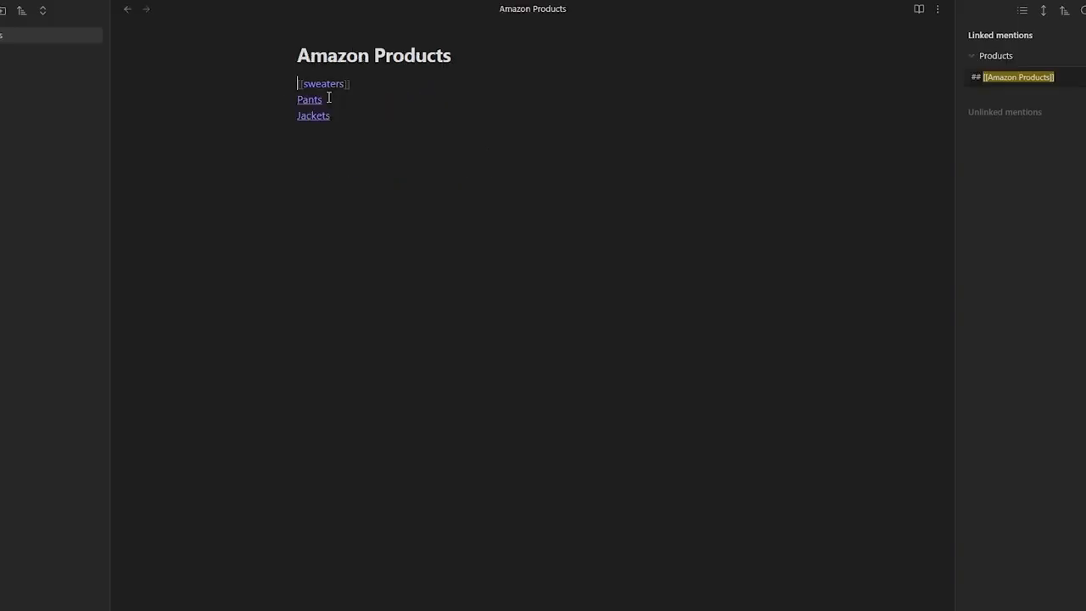
- Inspect the backlinks of Amazon Products and sweaters, then show sweaters' outgoing links
{"action": "left_click", "coordinate": [974, 54]}
{"action": "left_click", "coordinate": [973, 54]}
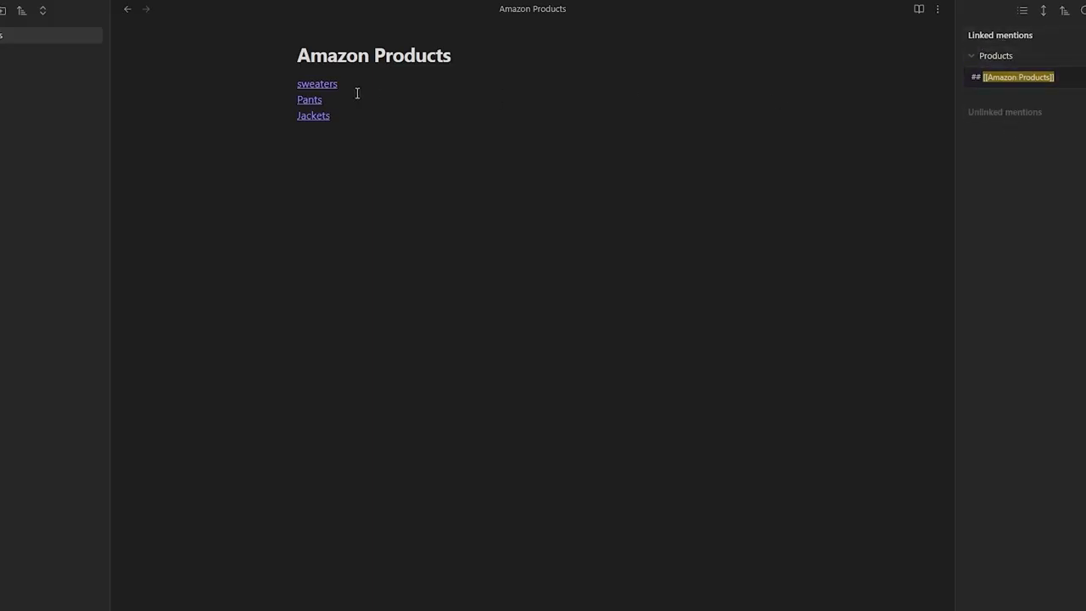
{"action": "left_click", "coordinate": [318, 85]}
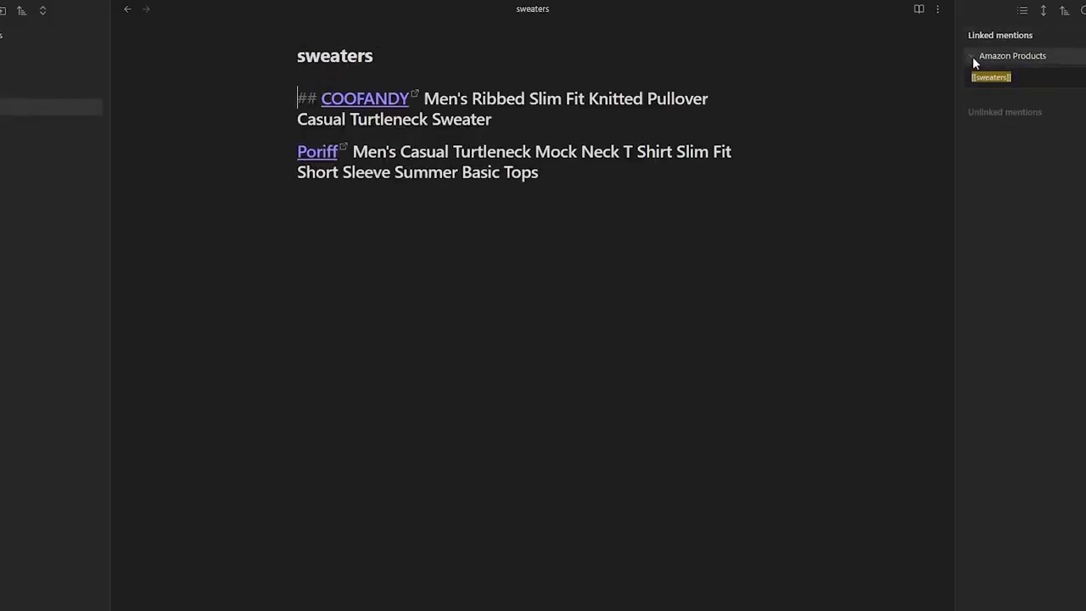
{"action": "left_click", "coordinate": [971, 55]}
{"action": "left_click", "coordinate": [972, 54]}
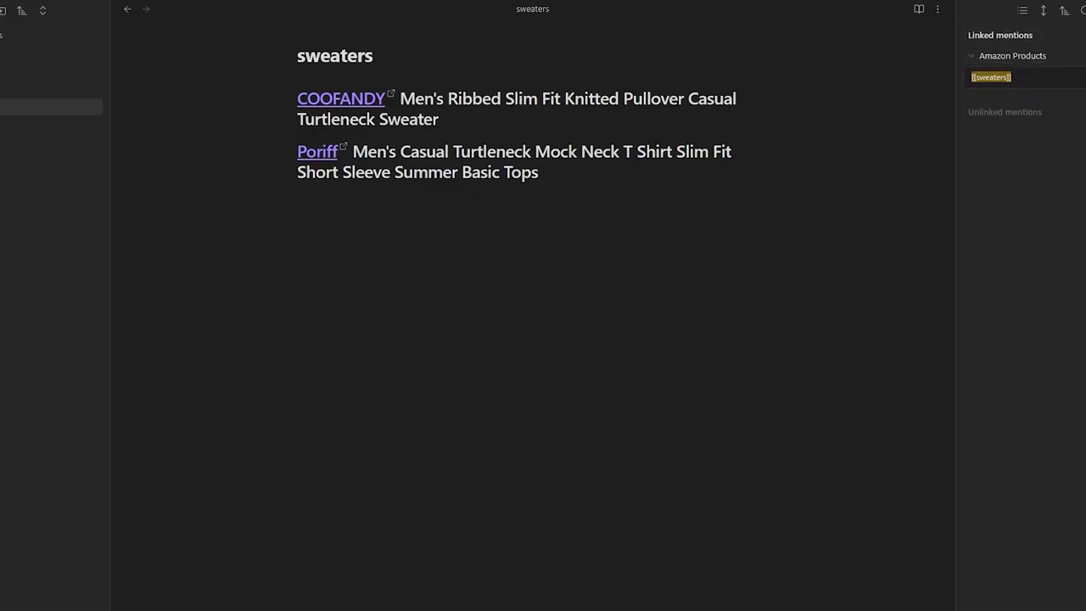
{"action": "left_click", "coordinate": [994, 1]}
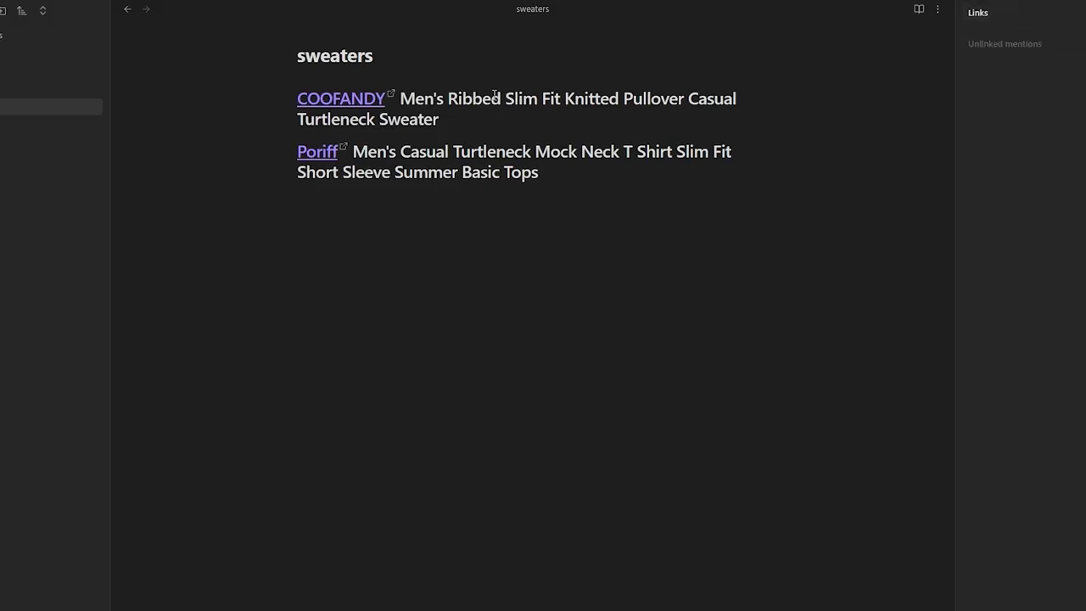
- Open the COOFANDY product link, then create Shopify Products via its link in Products and return
{"action": "left_click", "coordinate": [329, 100]}
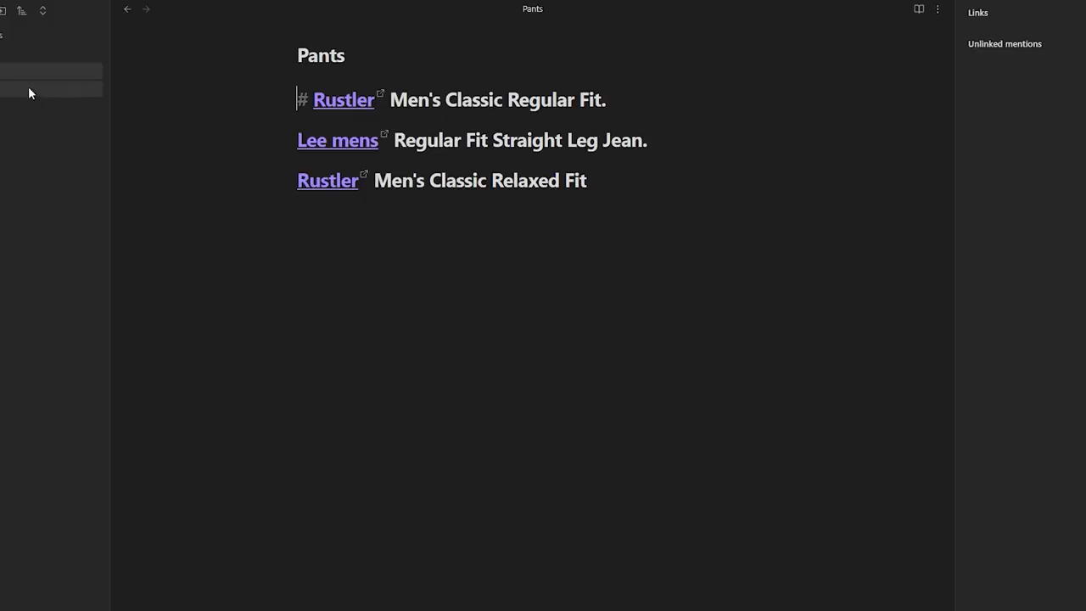
{"action": "left_click", "coordinate": [28, 89]}
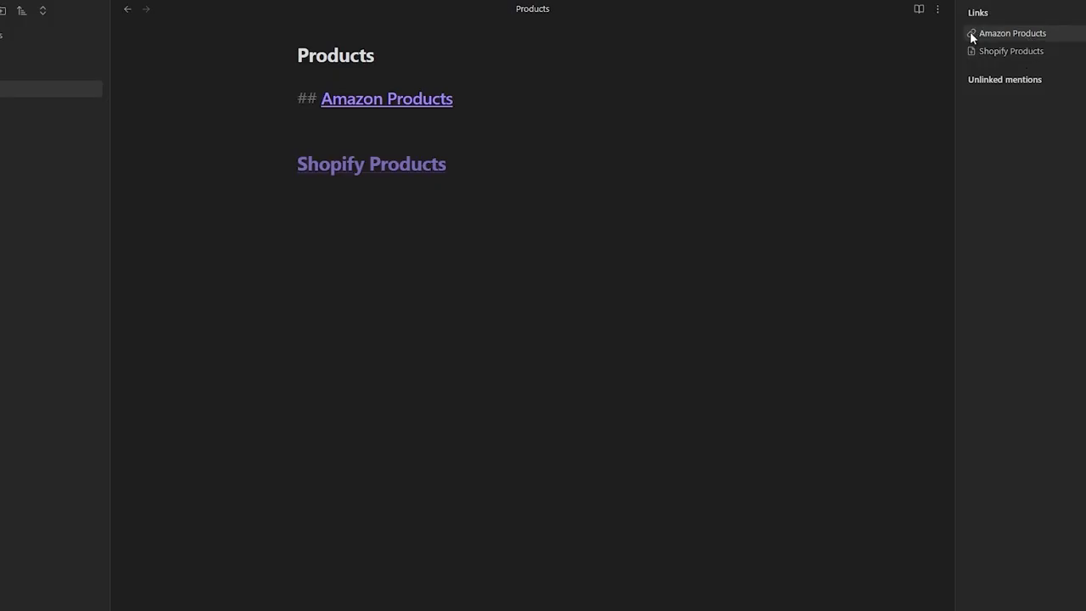
{"action": "left_click", "coordinate": [365, 174]}
{"action": "key", "text": "ctrl+alt+Left"}
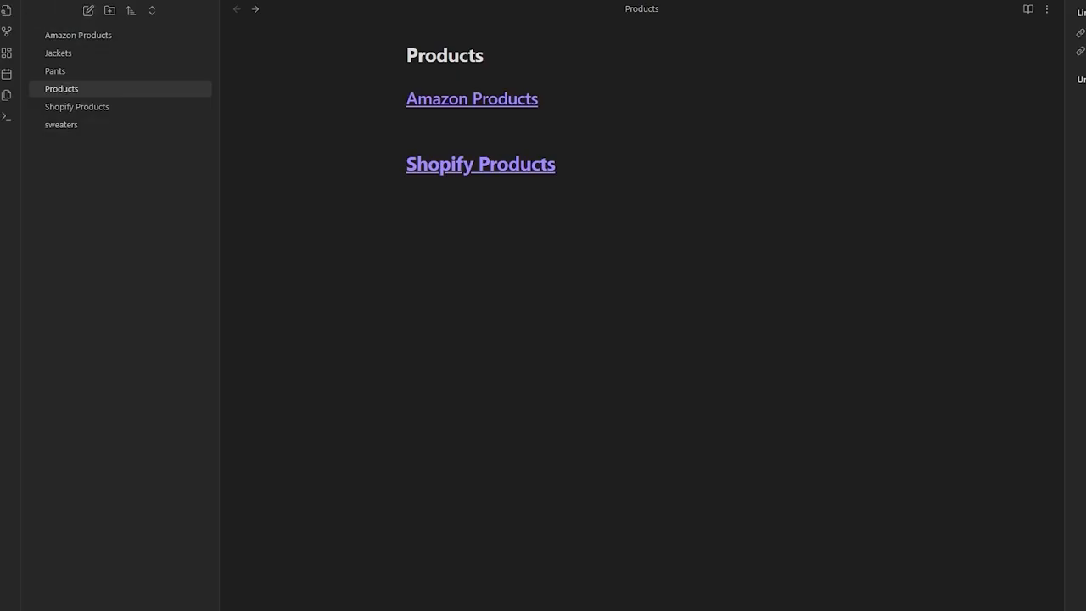
- Create a new folder named Products
{"action": "left_click", "coordinate": [112, 13]}
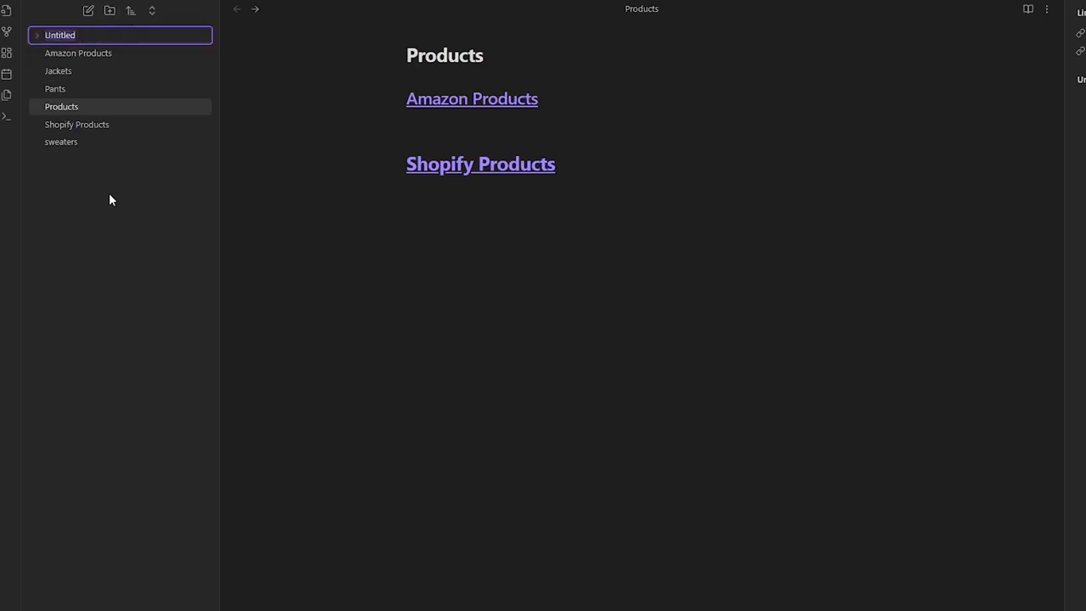
{"action": "type", "text": "Products"}
{"action": "key", "text": "Return"}
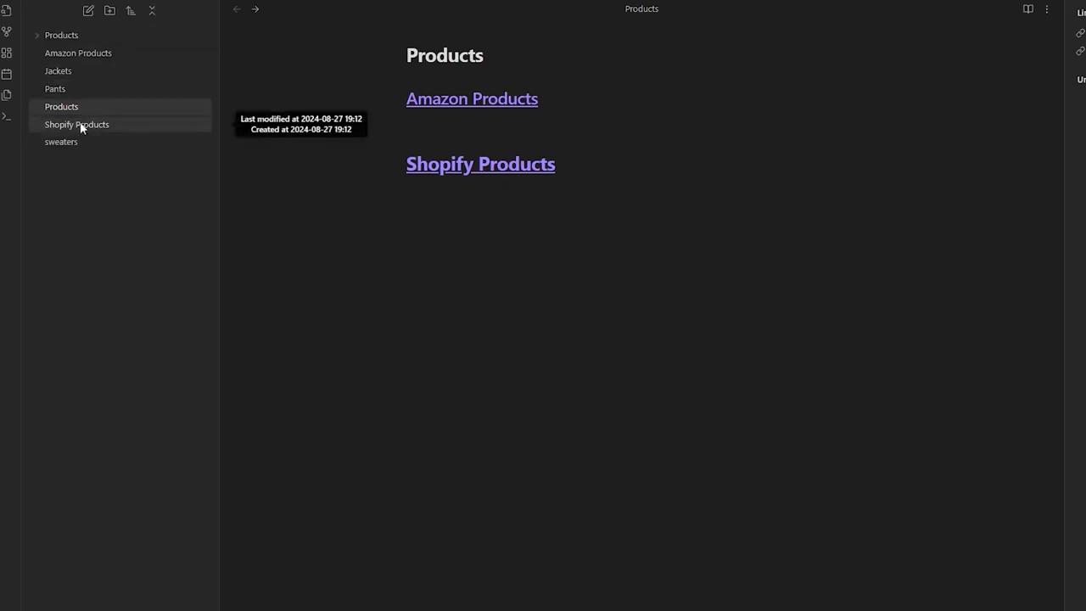
- Move Amazon Products into the Products folder and check its contents
{"action": "left_click", "coordinate": [82, 88]}
{"action": "left_click", "coordinate": [84, 71]}
{"action": "left_click", "coordinate": [88, 88]}
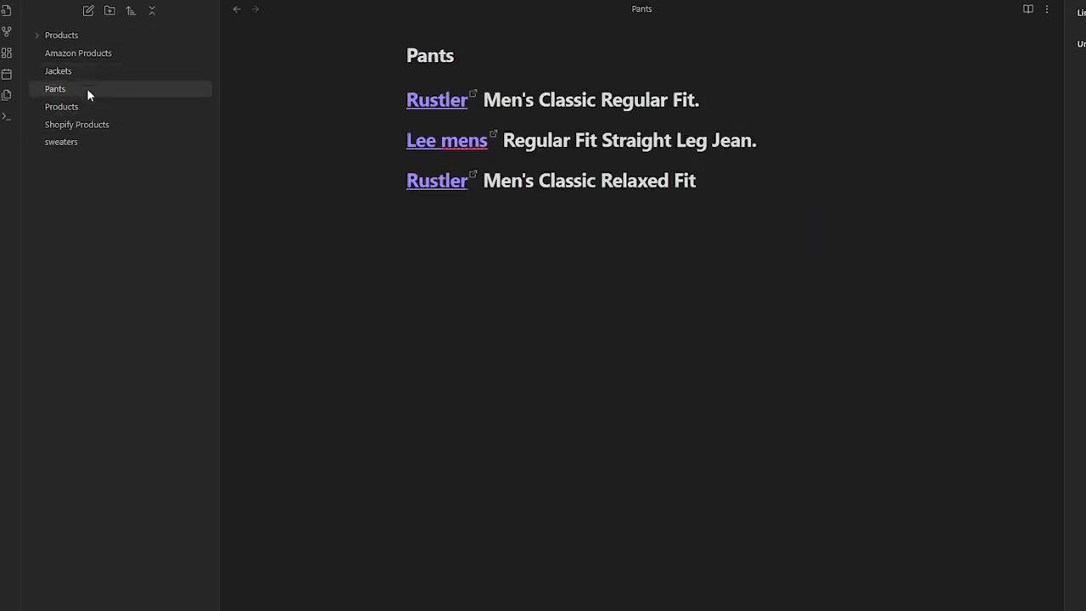
{"action": "left_click", "coordinate": [80, 57]}
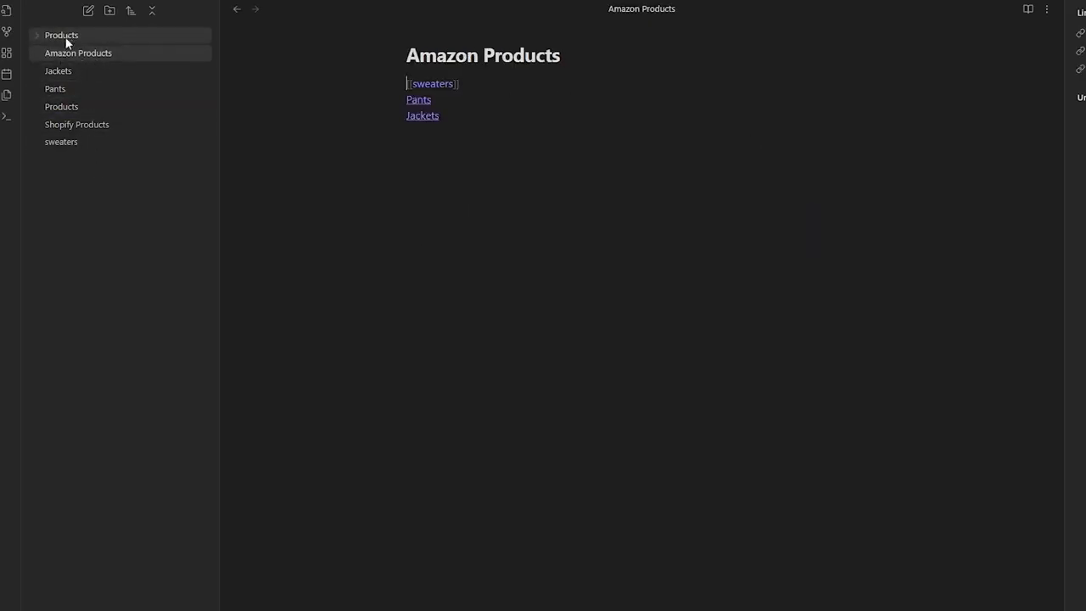
{"action": "left_click_drag", "start_coordinate": [46, 54], "coordinate": [87, 58]}
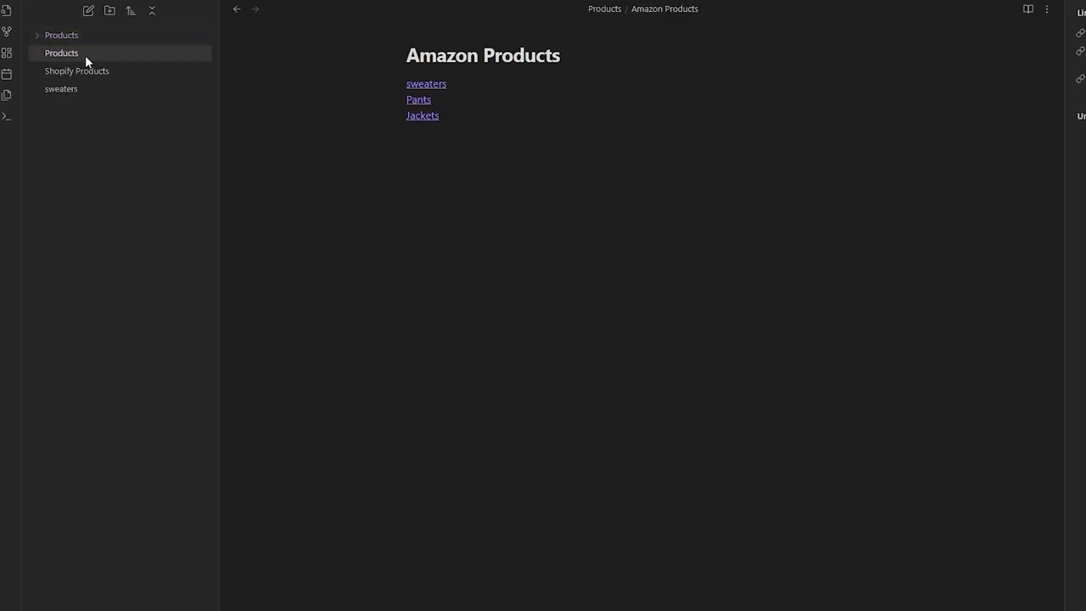
{"action": "left_click", "coordinate": [38, 34]}
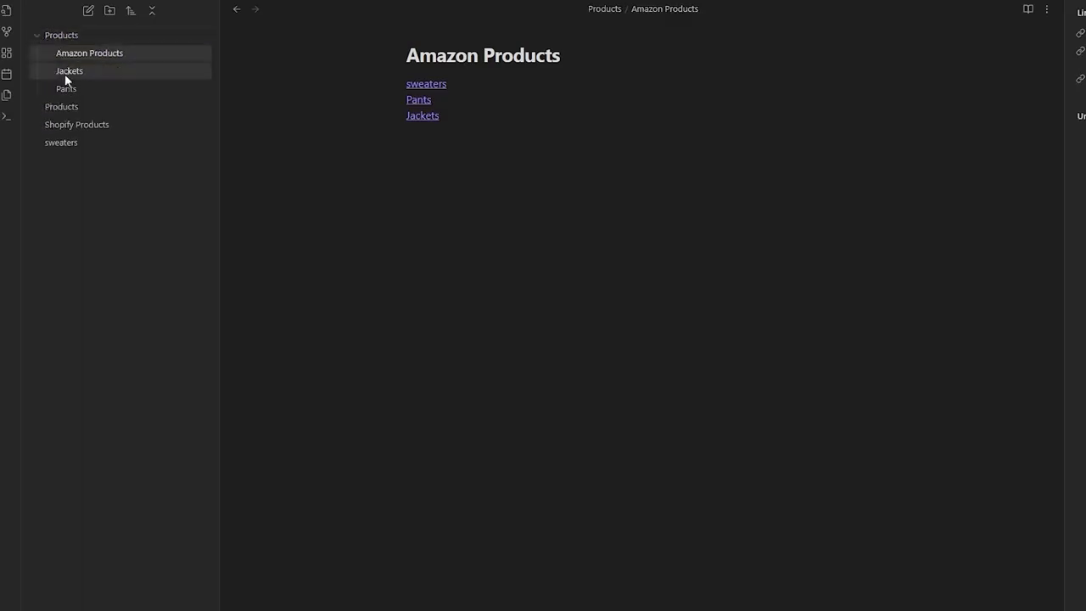
{"action": "left_click", "coordinate": [36, 35]}
- Move the Products and sweaters notes into the folder, then open Shopify Products
{"action": "left_click", "coordinate": [50, 52]}
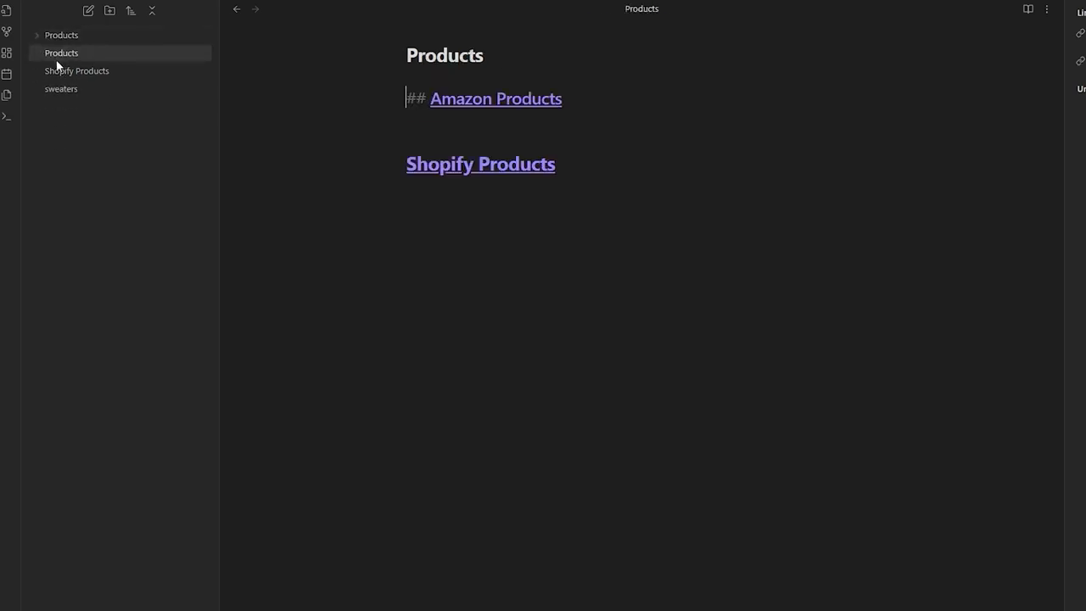
{"action": "left_click_drag", "start_coordinate": [60, 53], "coordinate": [89, 36]}
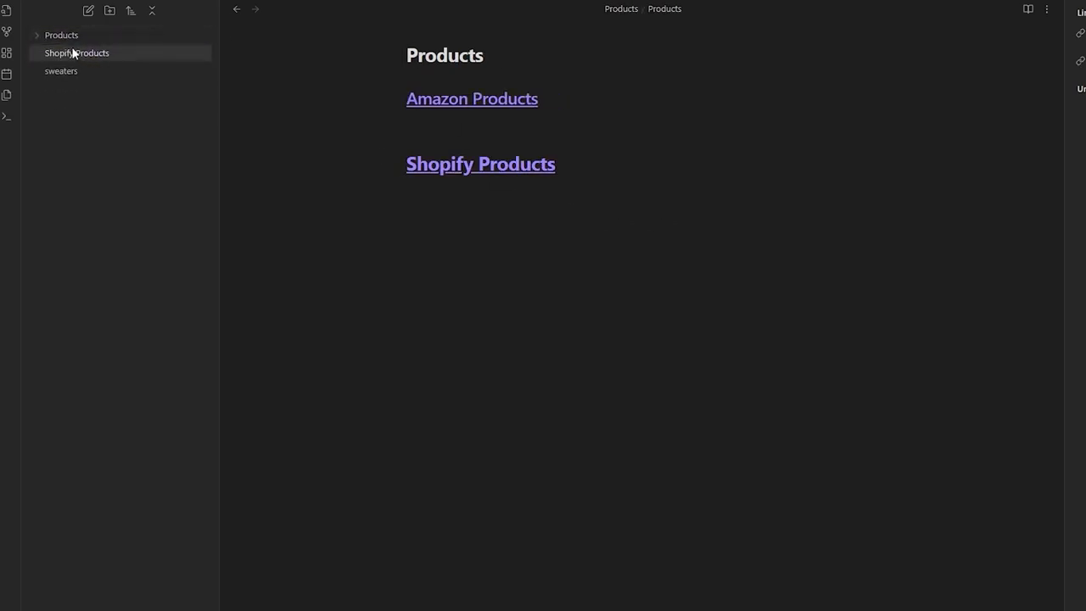
{"action": "left_click_drag", "start_coordinate": [64, 72], "coordinate": [101, 32]}
{"action": "left_click", "coordinate": [37, 38]}
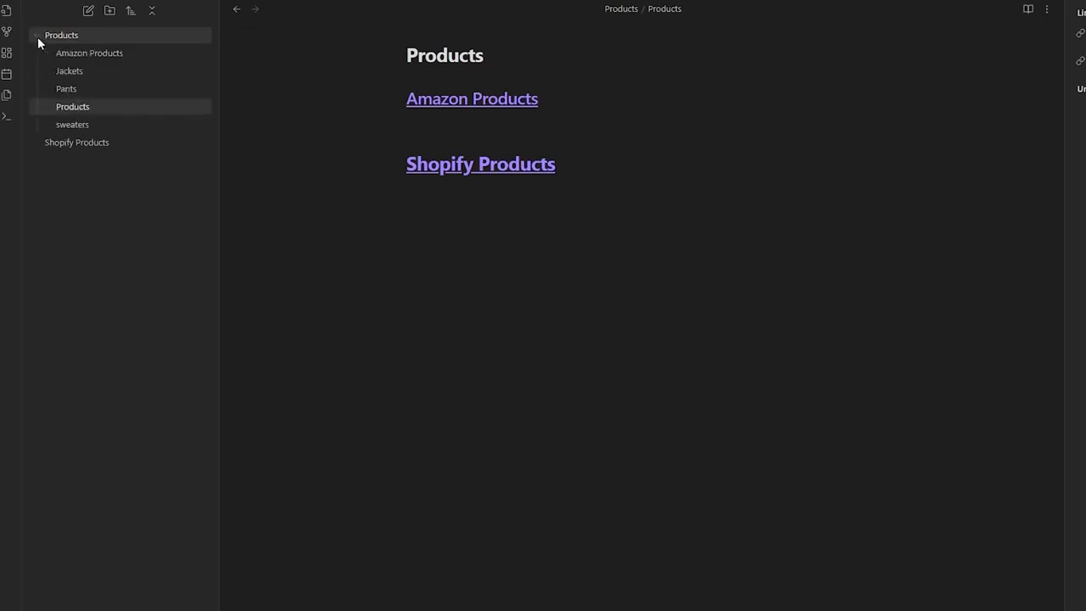
{"action": "left_click", "coordinate": [37, 36]}
{"action": "left_click", "coordinate": [40, 53]}
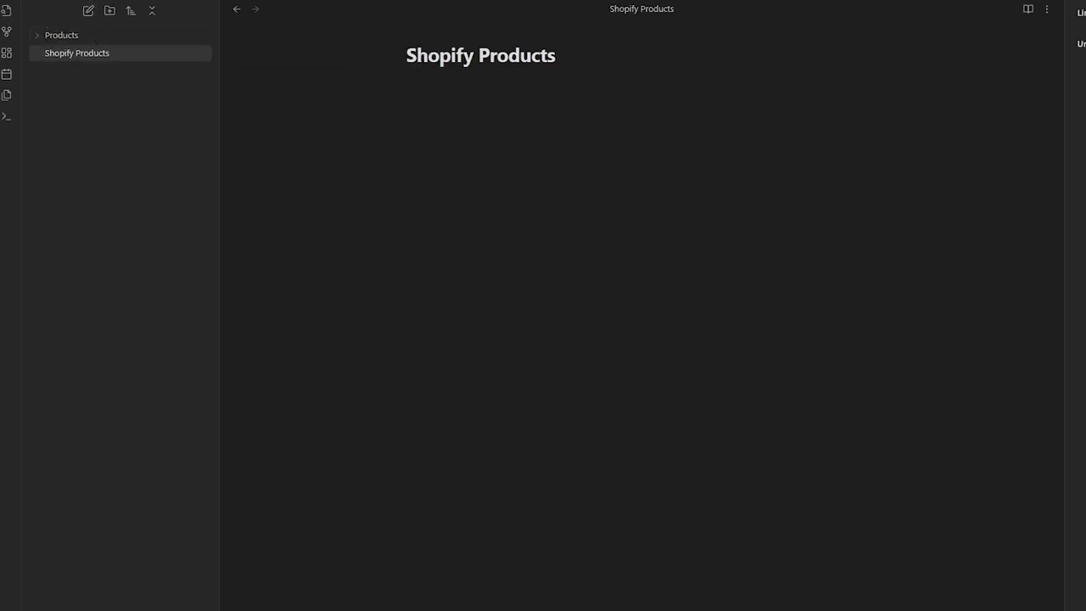
- Search the vault for 'pp' and 'pant', then show the Bookmarks pane
{"action": "key", "text": "ctrl+shift+f"}
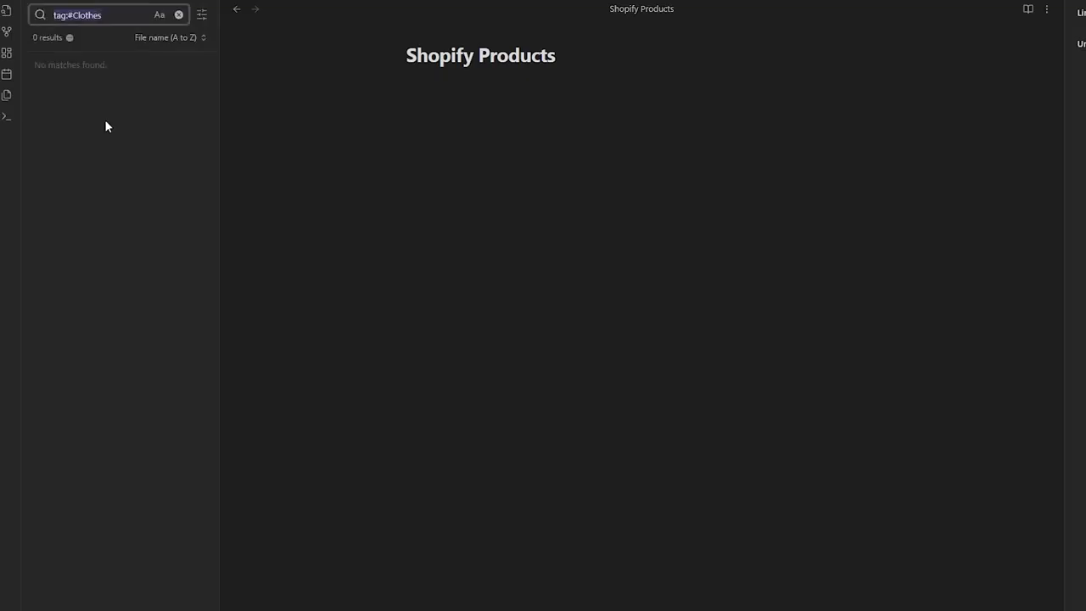
{"action": "type", "text": "pp"}
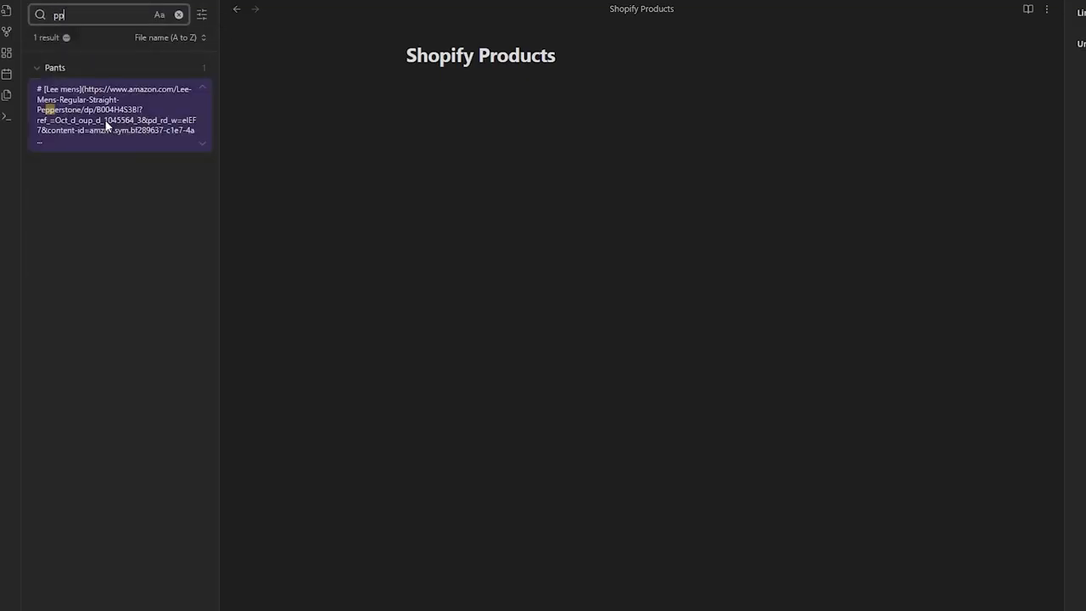
{"action": "key", "text": "BackSpace"}
{"action": "key", "text": "BackSpace"}
{"action": "type", "text": "pant"}
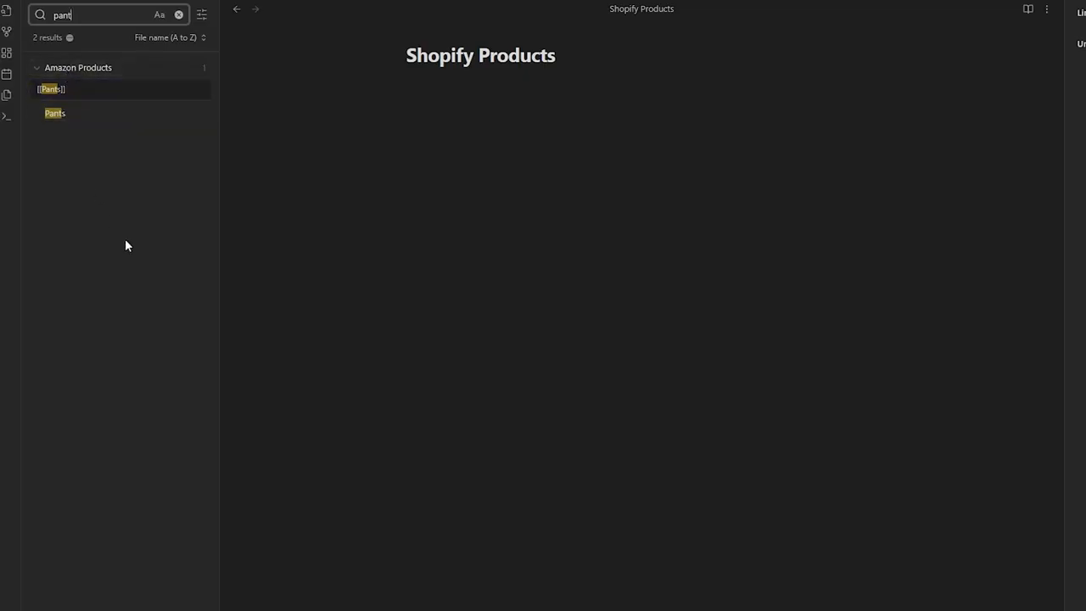
{"action": "key", "text": "BackSpace"}
{"action": "key", "text": "BackSpace"}
{"action": "key", "text": "BackSpace"}
{"action": "key", "text": "BackSpace"}
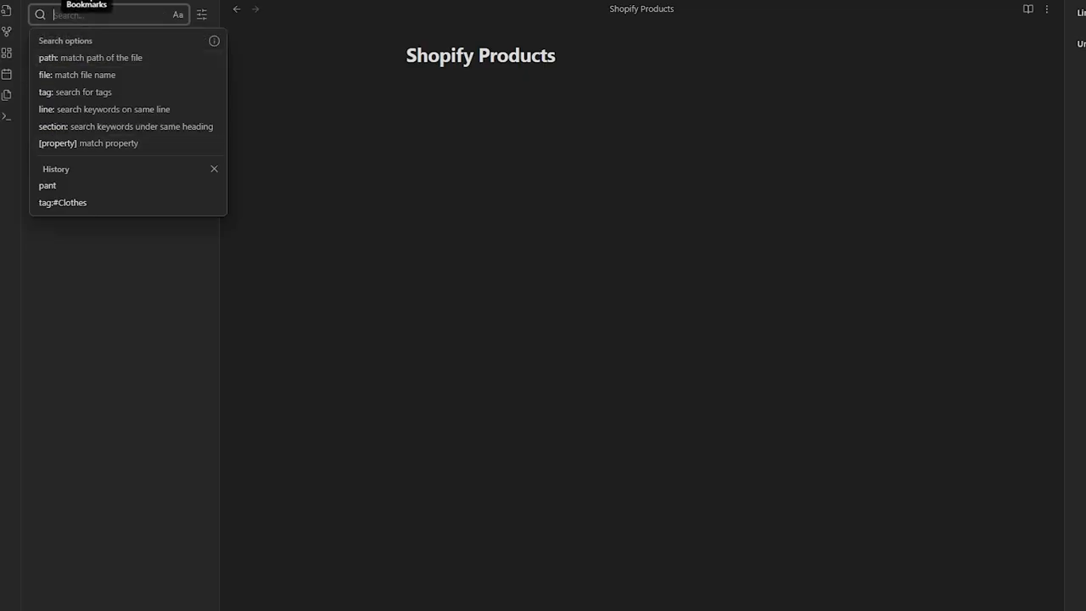
{"action": "left_click", "coordinate": [90, 1]}
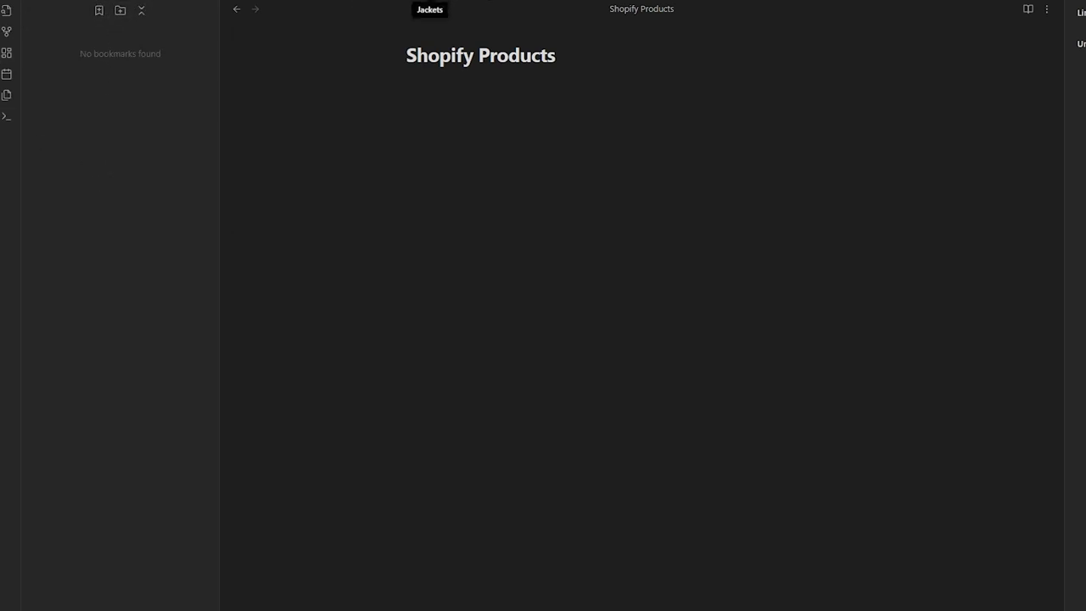
- Bookmark the Jackets note from its tab menu and save the bookmark
{"action": "left_click", "coordinate": [418, 2]}
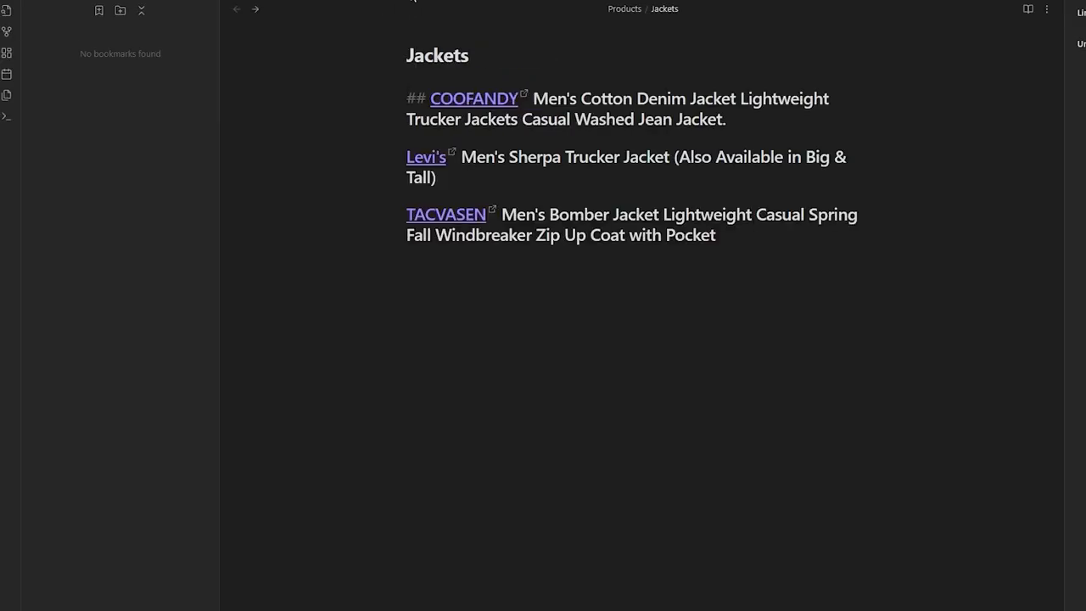
{"action": "right_click", "coordinate": [402, 1]}
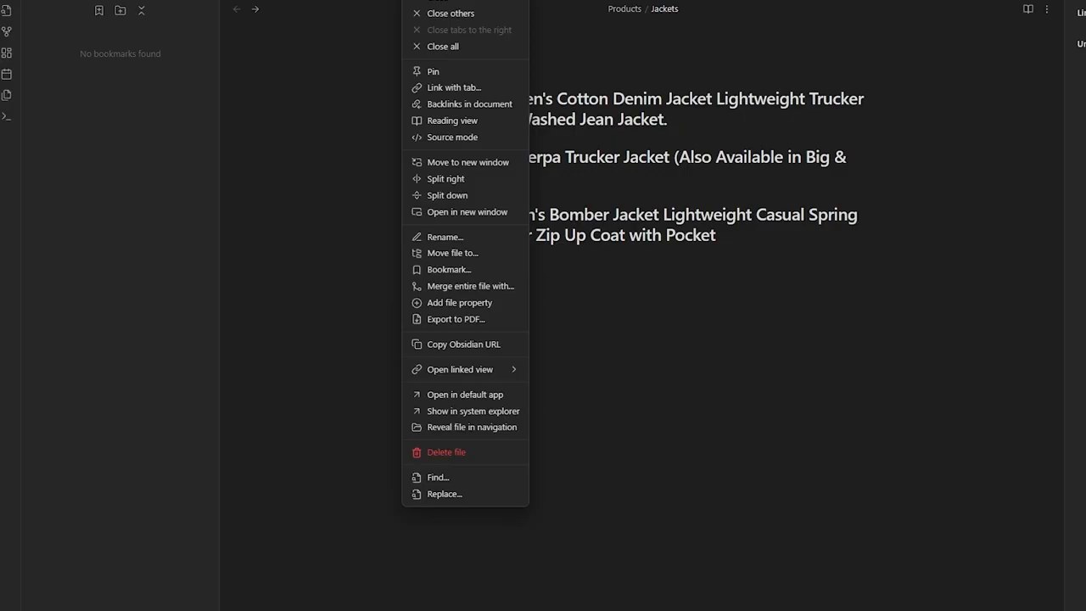
{"action": "left_click", "coordinate": [454, 273]}
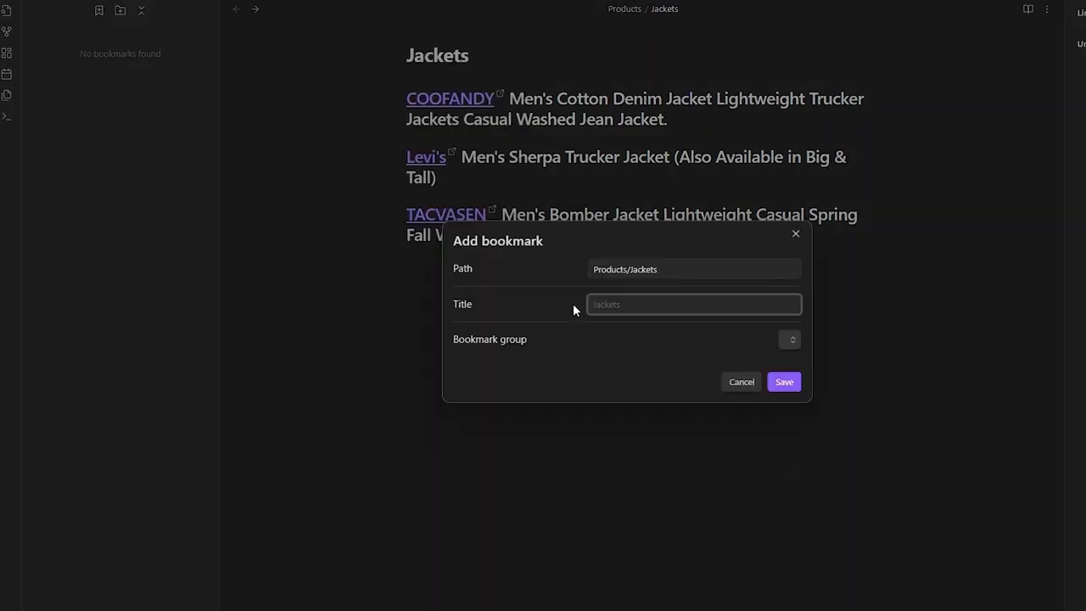
{"action": "type", "text": "Jackets"}
{"action": "left_click", "coordinate": [779, 385]}
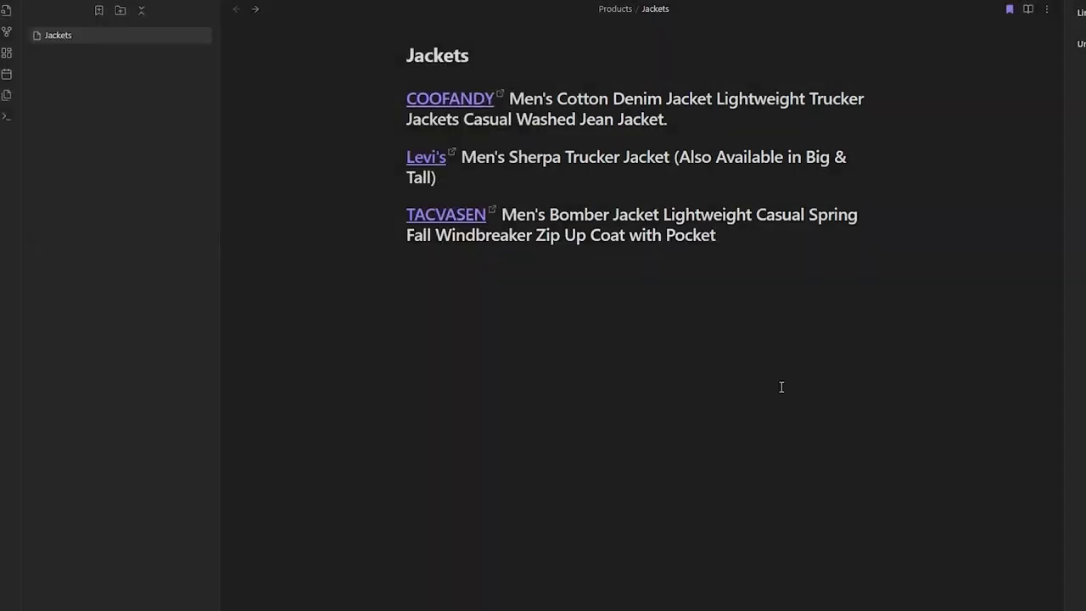
- Open the Jackets bookmark, then return the sidebar to the file list
{"action": "left_click", "coordinate": [68, 36]}
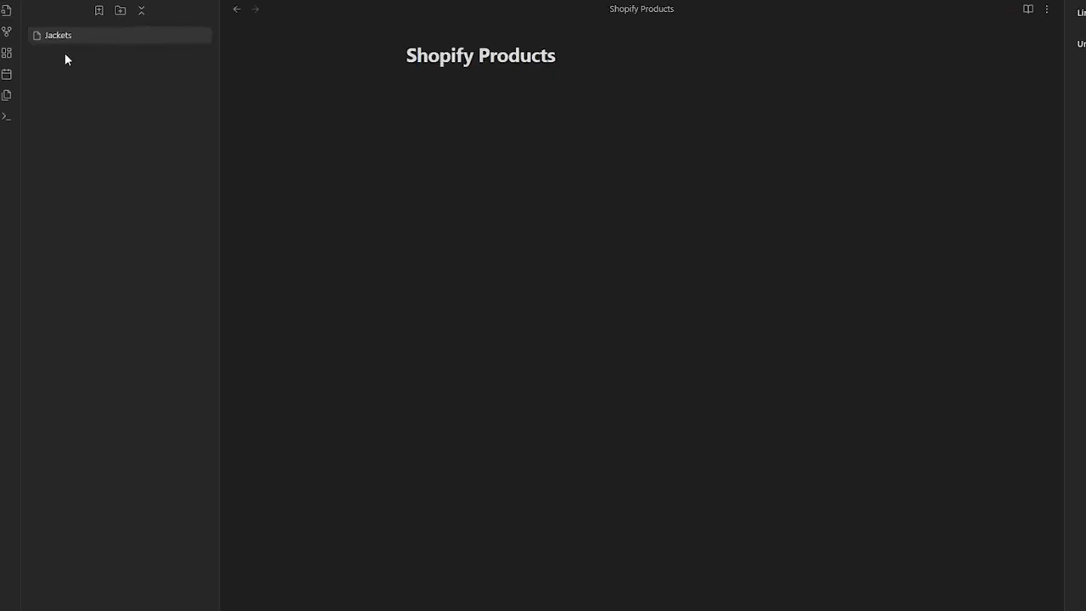
{"action": "left_click", "coordinate": [68, 35]}
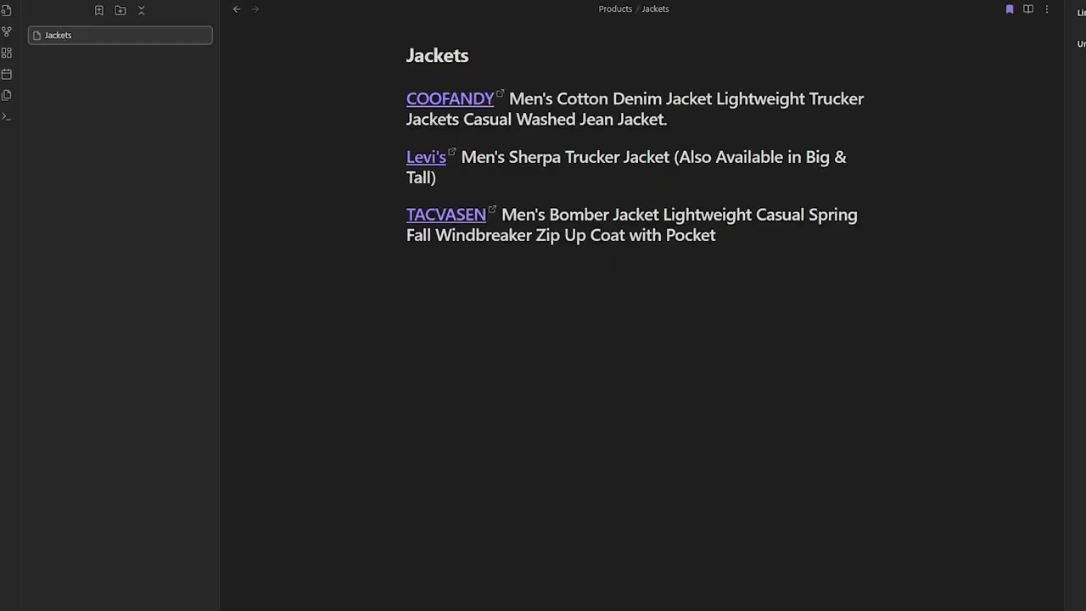
{"action": "left_click", "coordinate": [38, 0]}
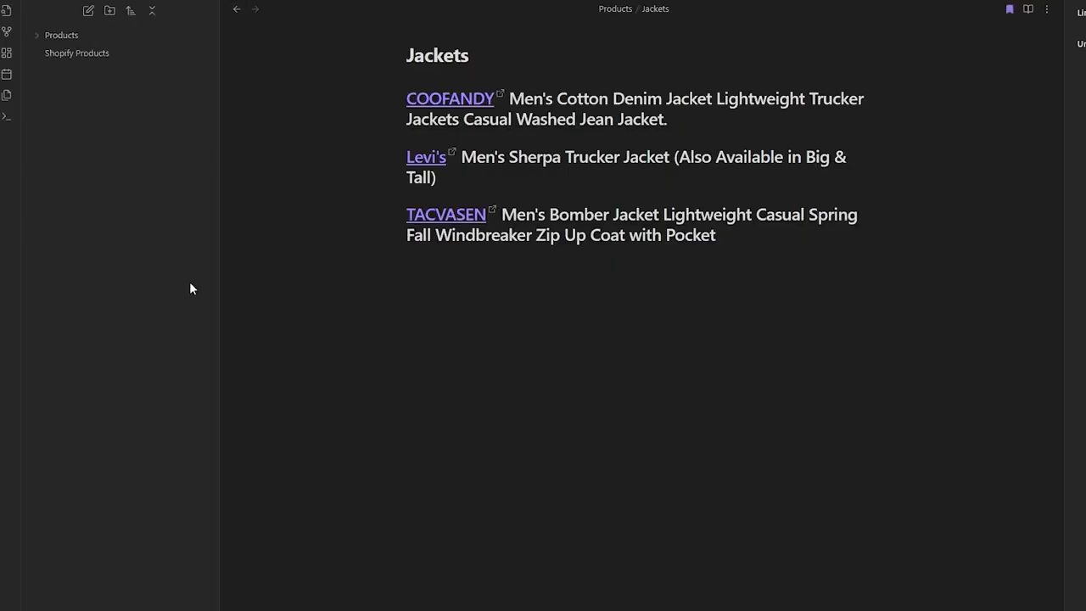
- Open the graph view, expand the Products folder, and open the Products note
{"action": "left_click", "coordinate": [12, 34]}
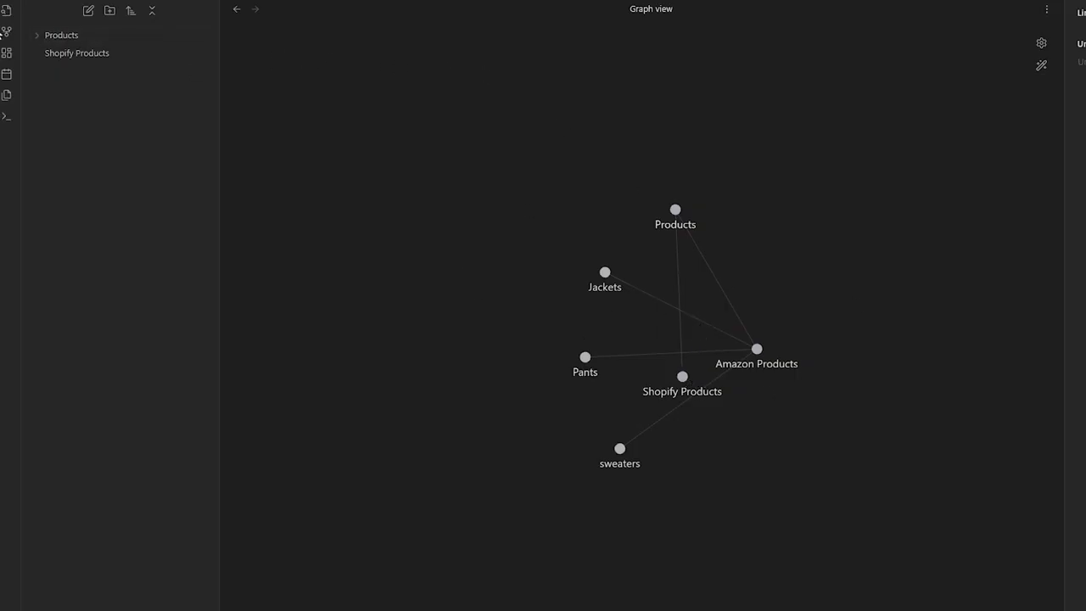
{"action": "left_click", "coordinate": [35, 36]}
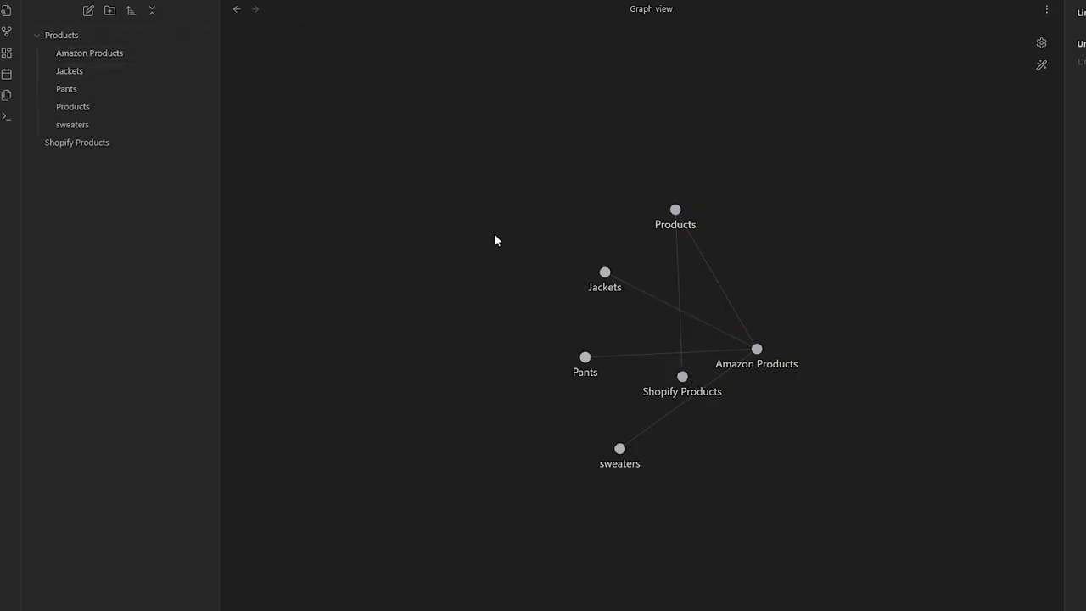
{"action": "left_click", "coordinate": [140, 105]}
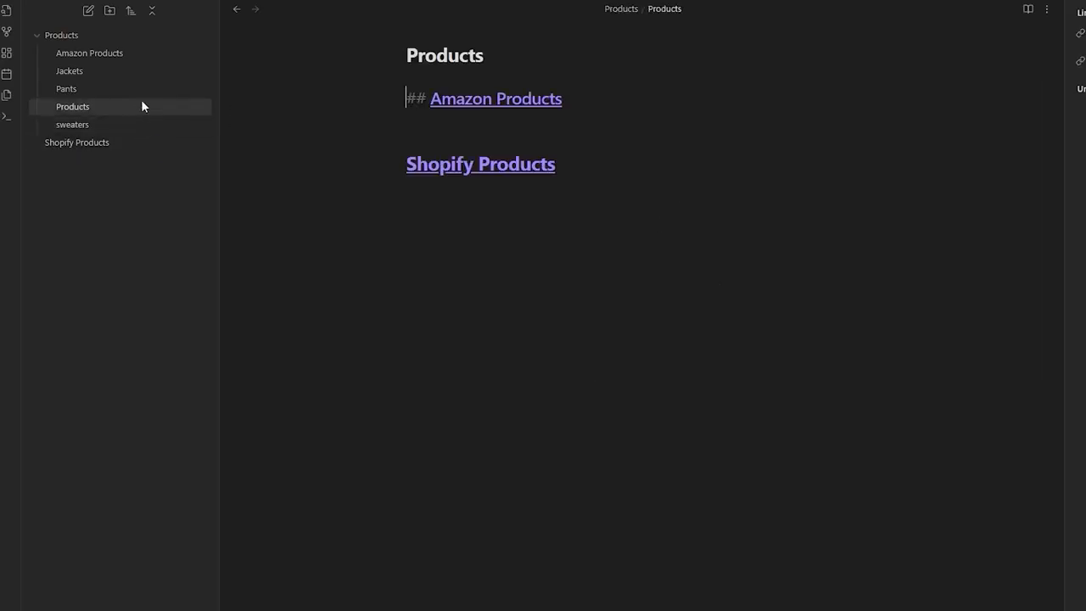
- Move the Products note out of the Products folder back to the top level
{"action": "right_click", "coordinate": [142, 103]}
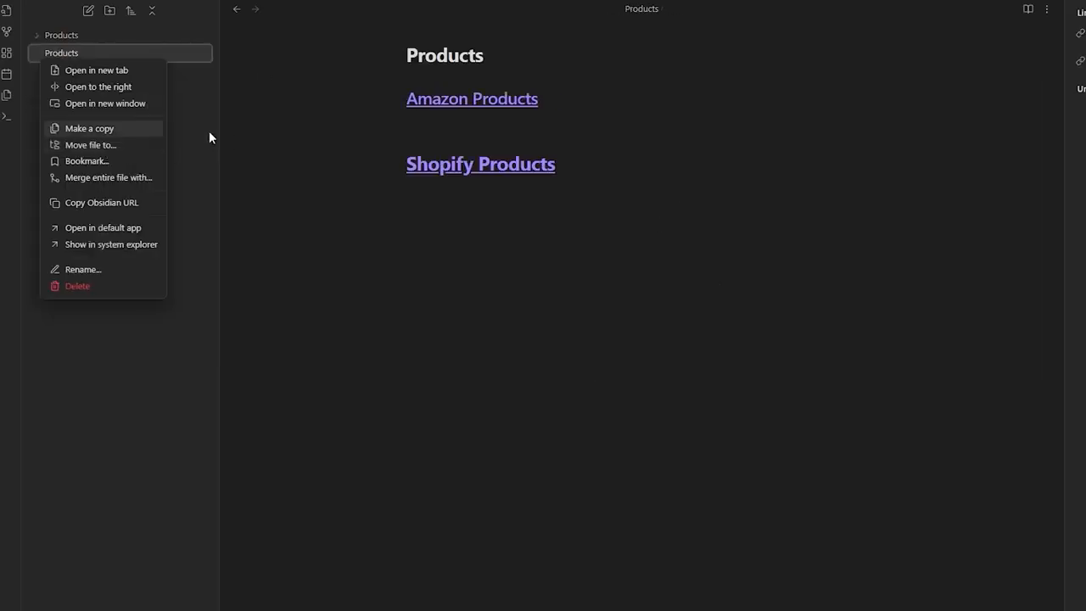
{"action": "left_click", "coordinate": [209, 131]}
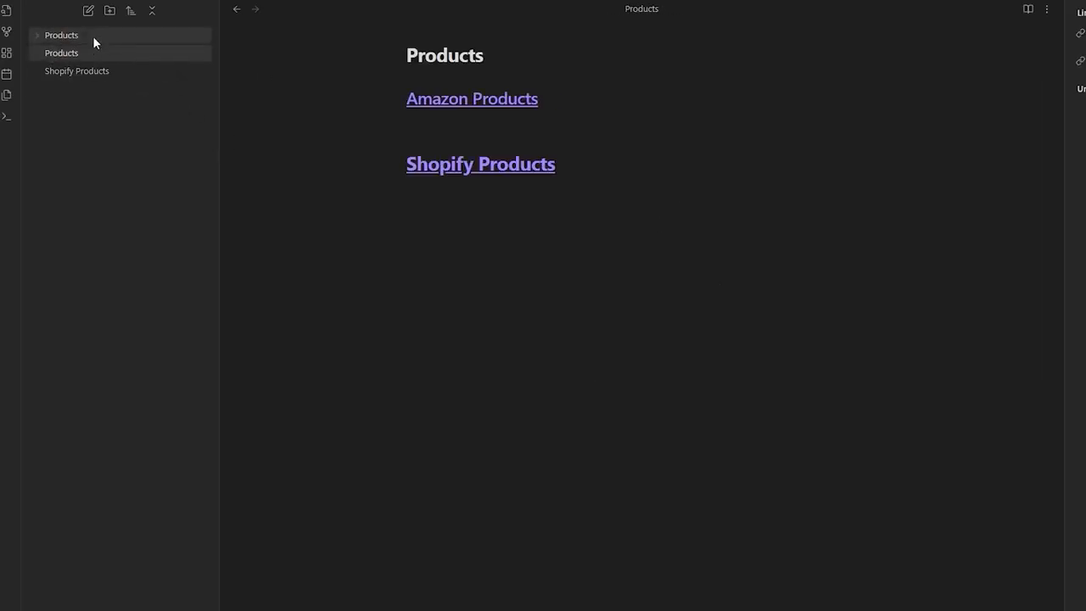
{"action": "left_click", "coordinate": [91, 36]}
{"action": "left_click", "coordinate": [92, 35]}
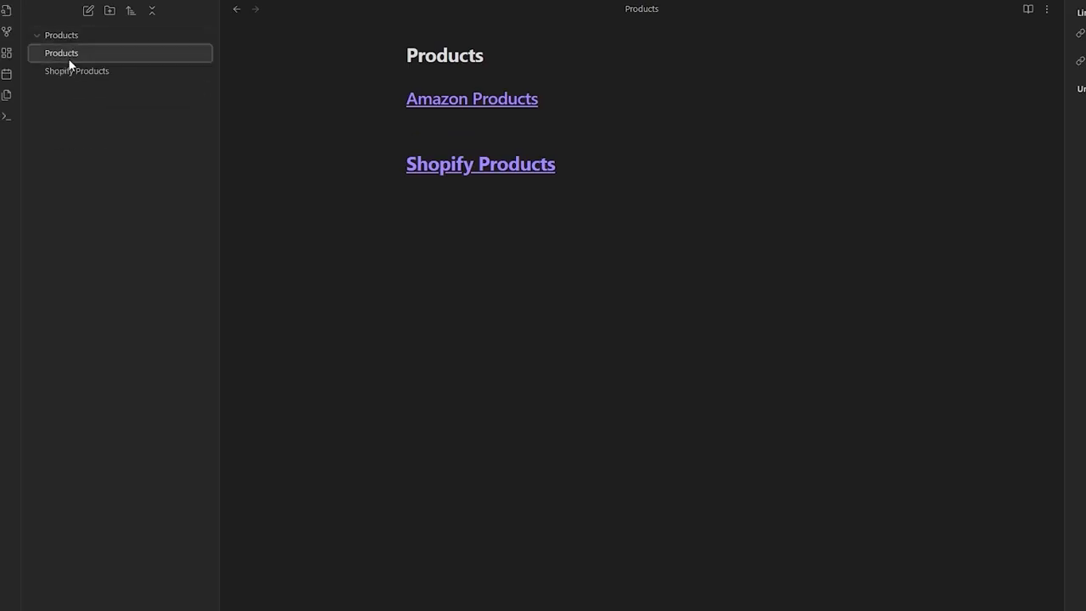
- Start merging the Products note, cancel the merge picker, and open Amazon Products
{"action": "right_click", "coordinate": [67, 55]}
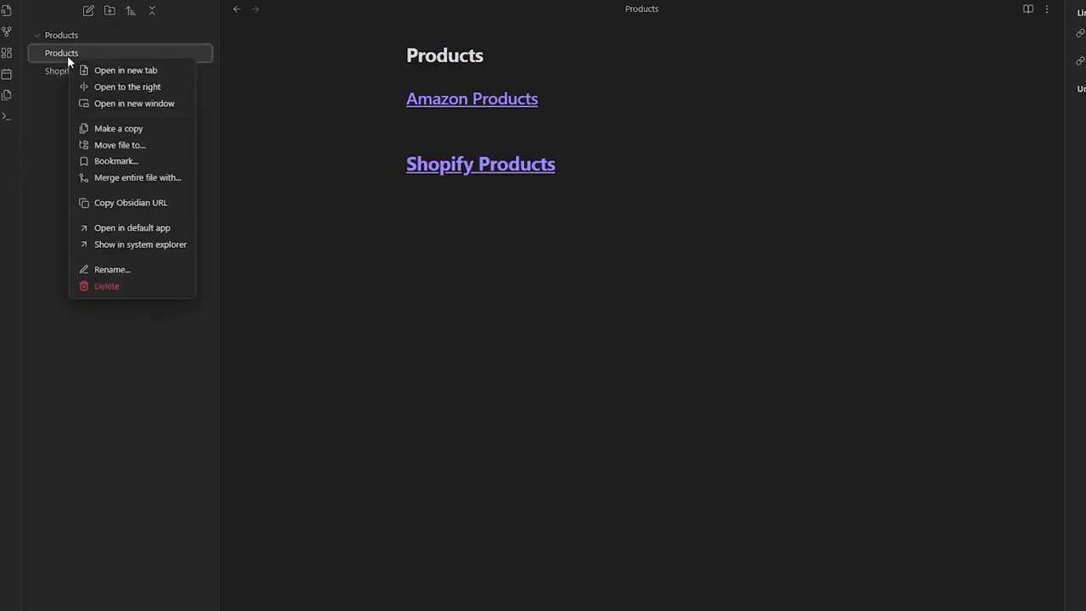
{"action": "left_click", "coordinate": [126, 179]}
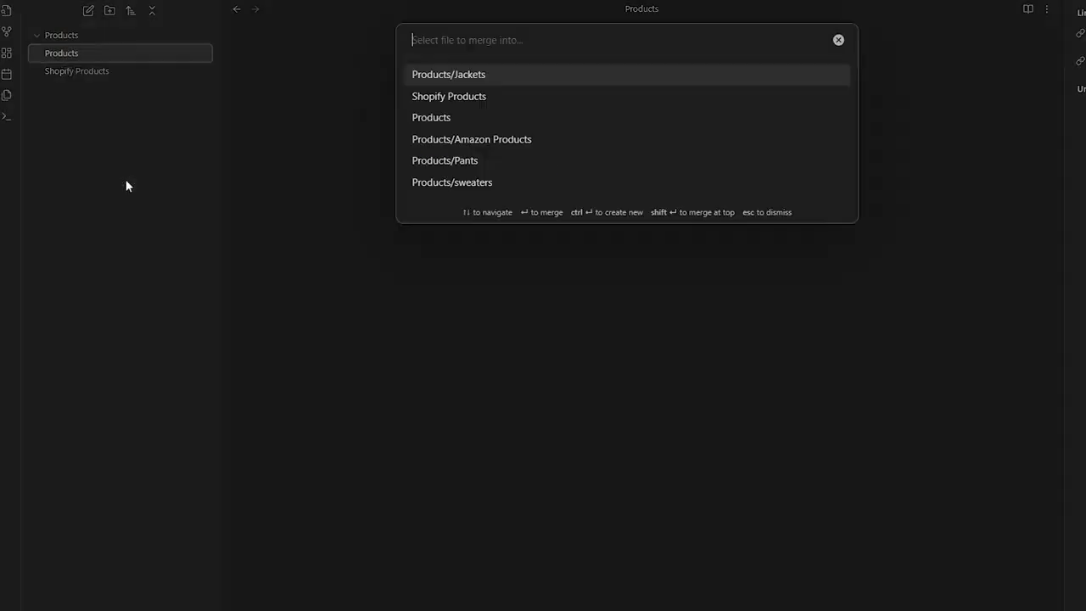
{"action": "key", "text": "Escape"}
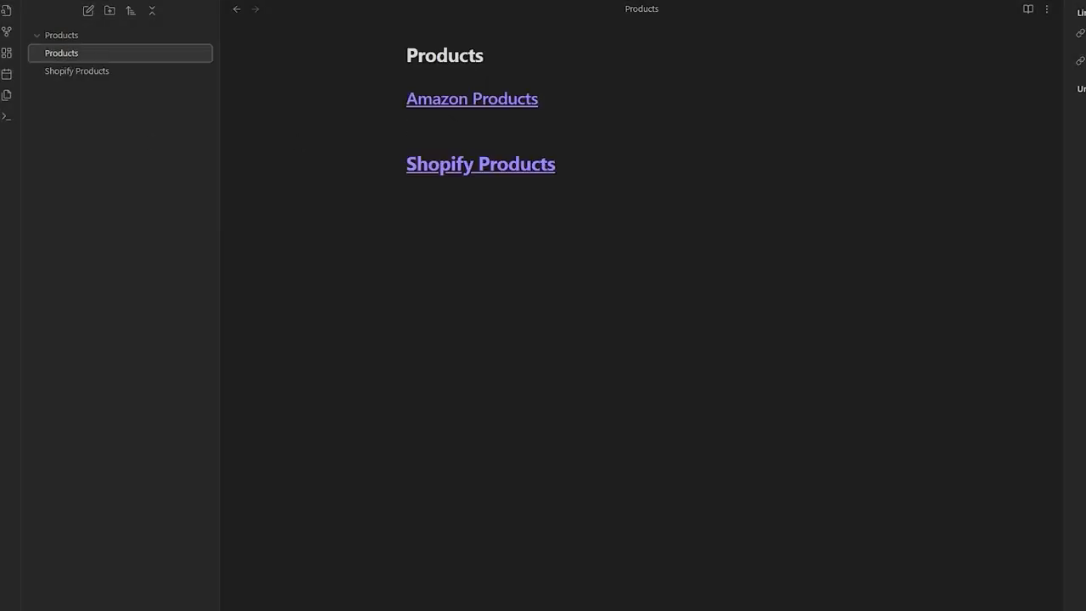
{"action": "left_click", "coordinate": [158, 95]}
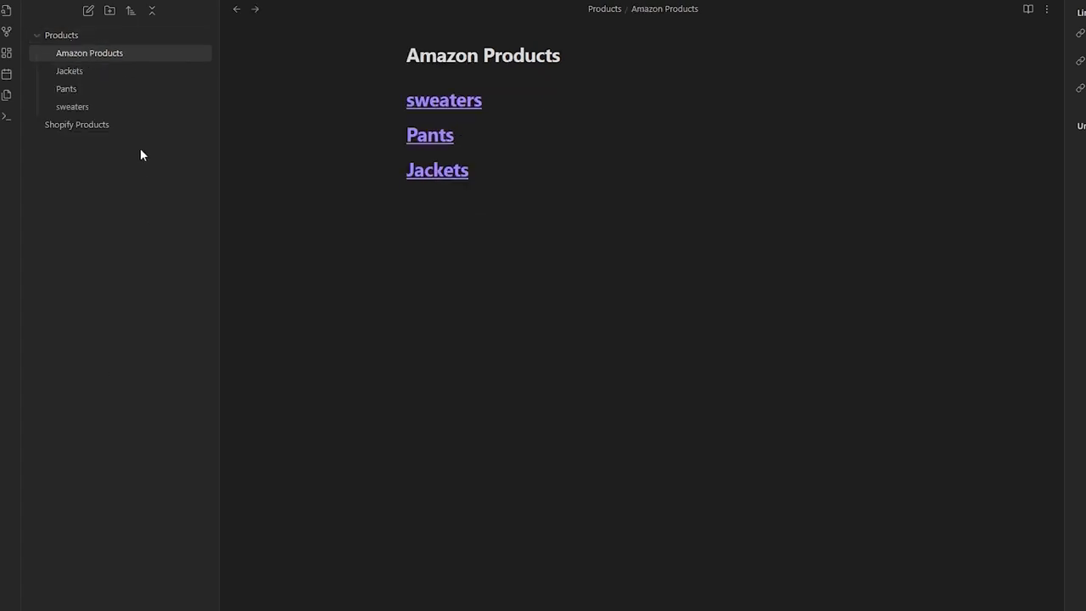
- Delete the old Shopify Products note sitting outside the Products folder
{"action": "left_click", "coordinate": [57, 34]}
{"action": "left_click", "coordinate": [57, 33]}
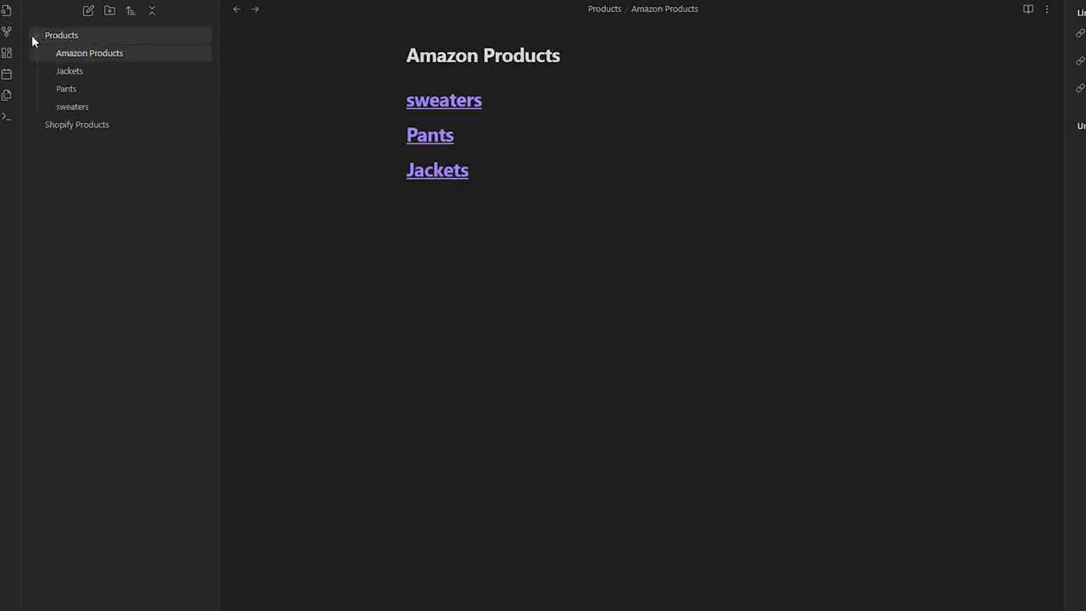
{"action": "double_click", "coordinate": [46, 33]}
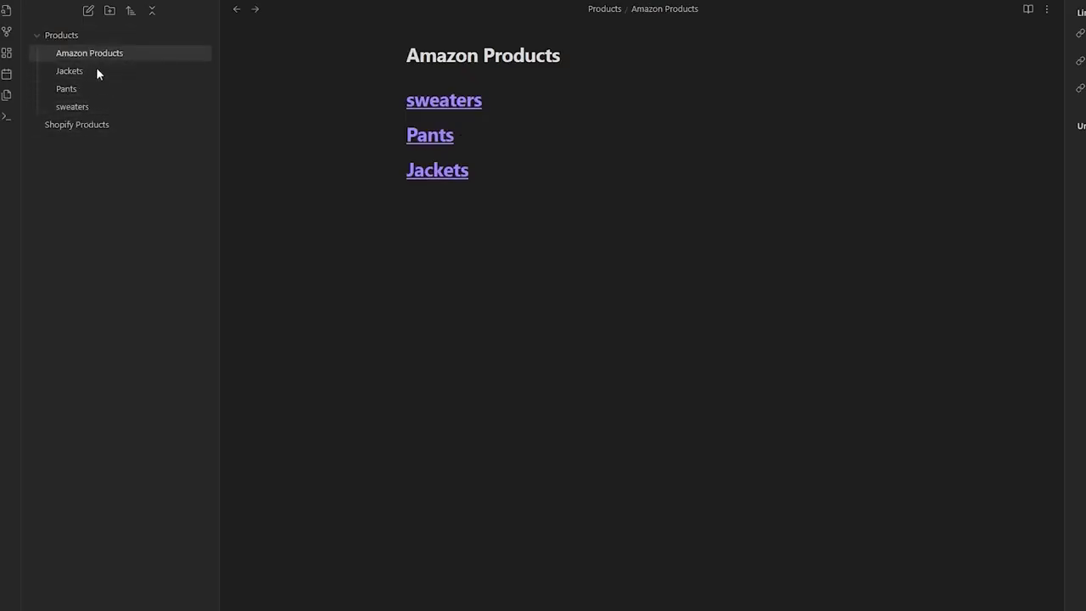
{"action": "left_click", "coordinate": [83, 128]}
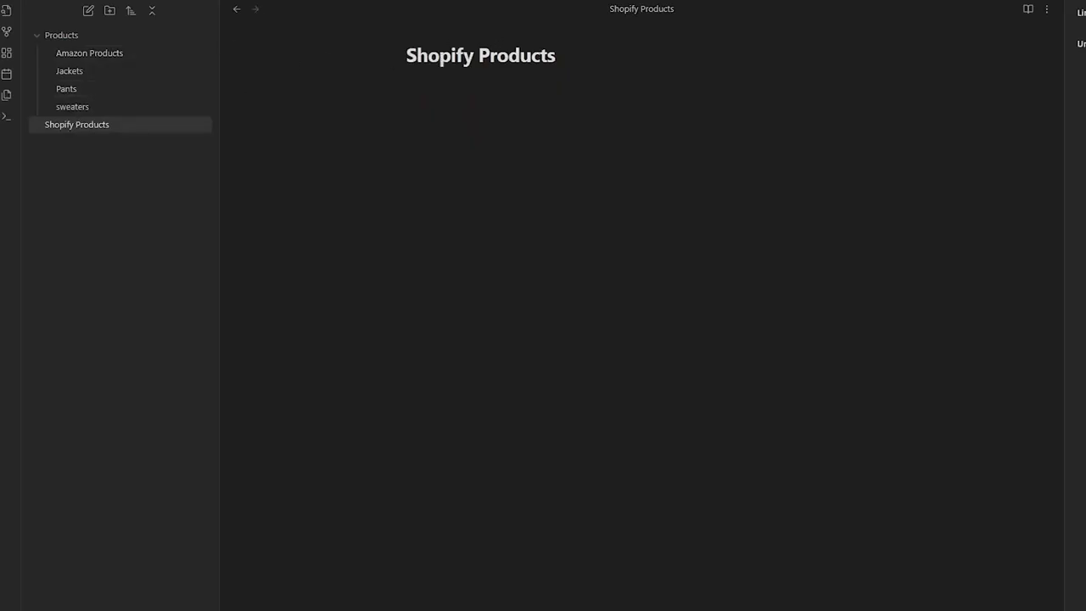
{"action": "right_click", "coordinate": [82, 127]}
{"action": "left_click", "coordinate": [173, 362]}
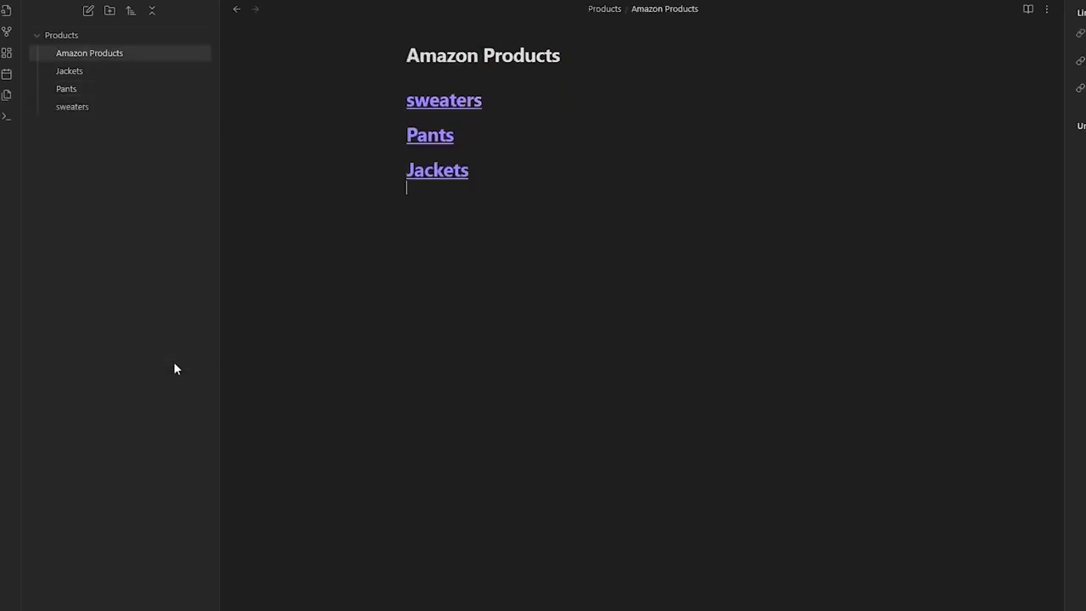
- Create a new note titled 'Shopify Products' inside the Products folder
{"action": "left_click", "coordinate": [40, 36]}
{"action": "left_click", "coordinate": [40, 36]}
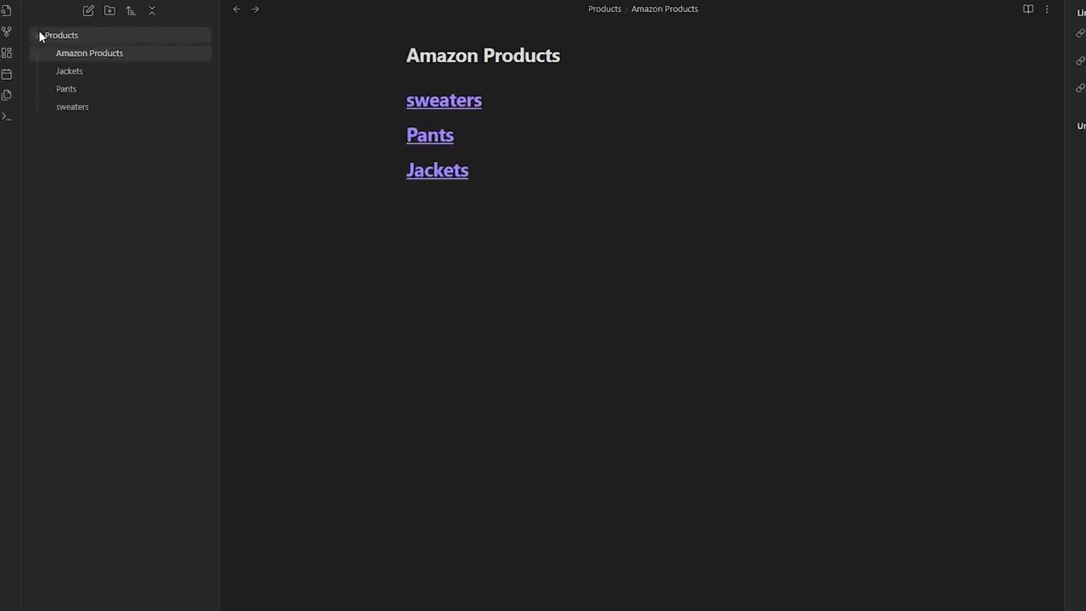
{"action": "left_click", "coordinate": [40, 36]}
{"action": "left_click", "coordinate": [48, 35]}
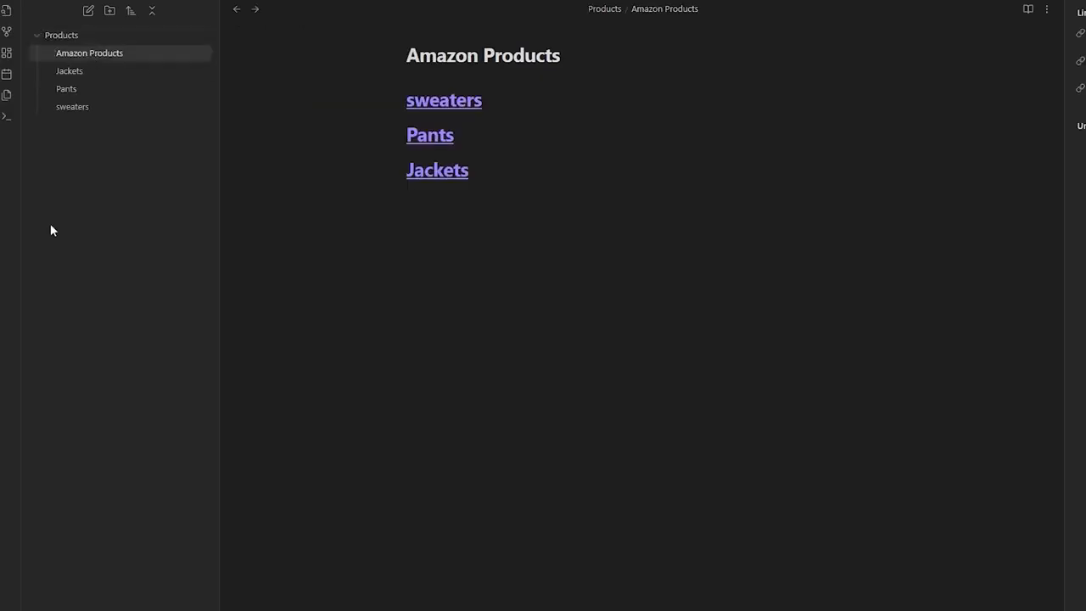
{"action": "right_click", "coordinate": [99, 34]}
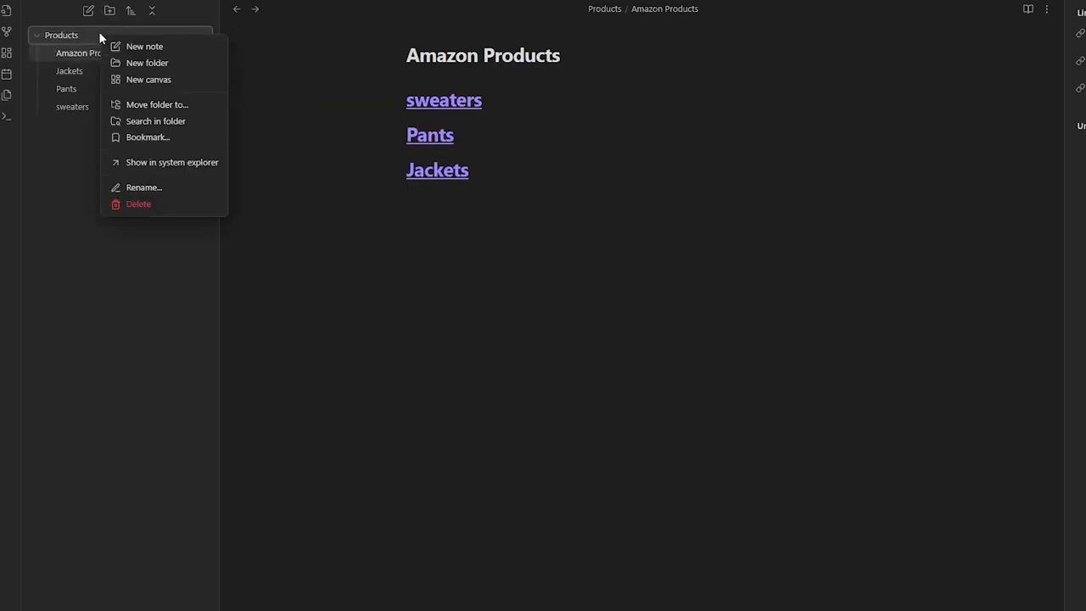
{"action": "left_click", "coordinate": [144, 46]}
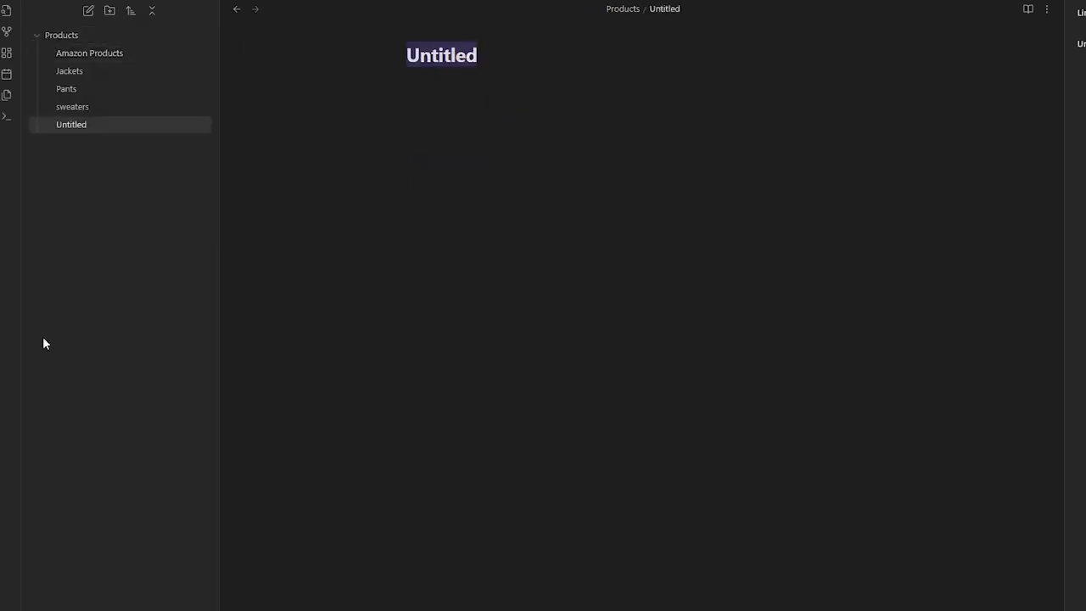
{"action": "type", "text": "Shopify P"}
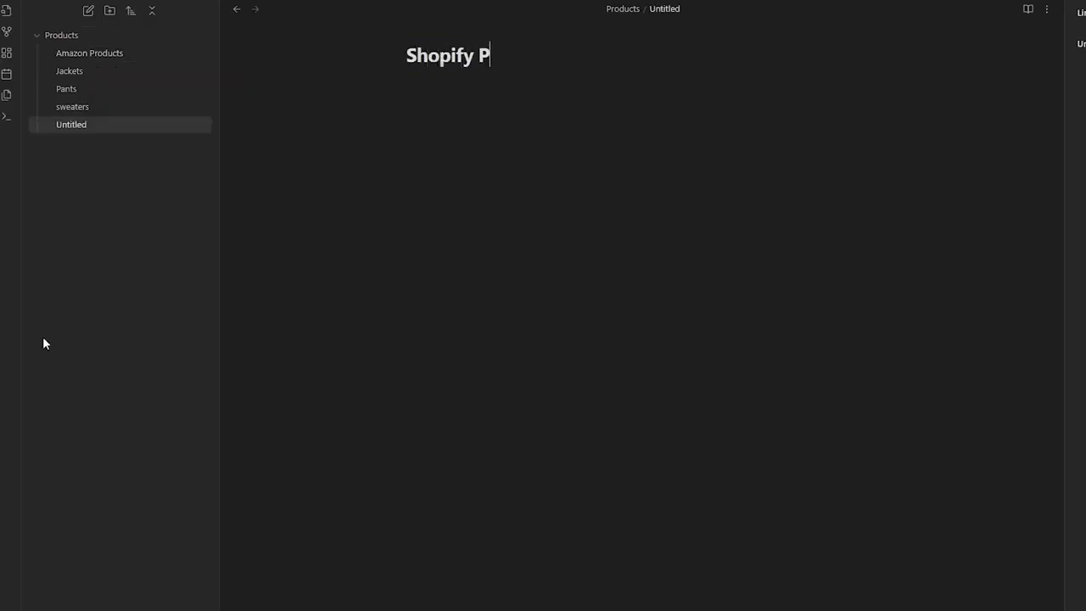
{"action": "type", "text": "roducts"}
{"action": "key", "text": "Return"}
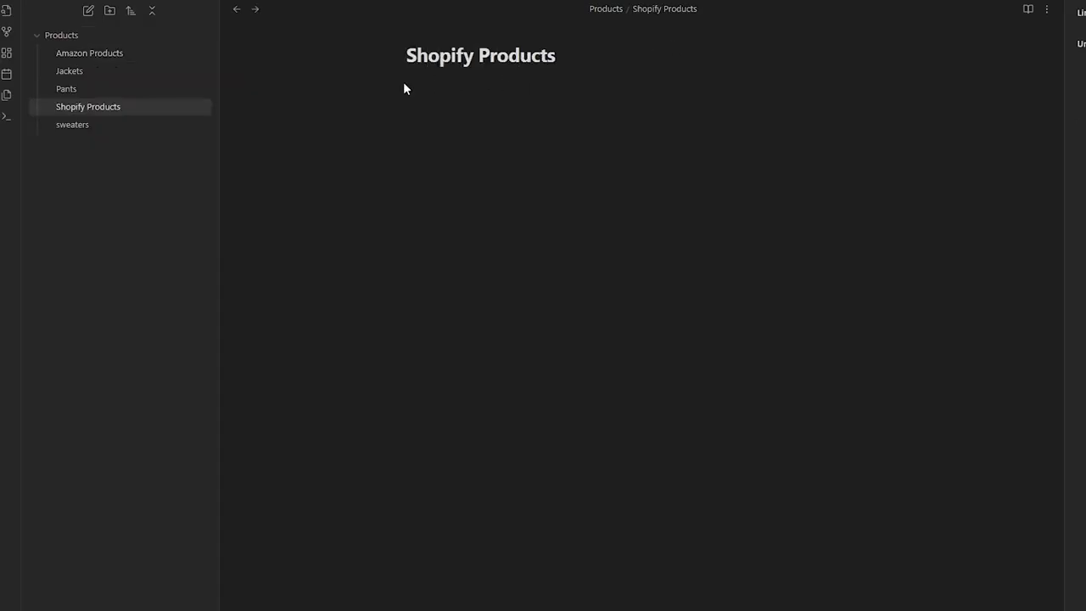
{"action": "left_click_drag", "start_coordinate": [100, 108], "coordinate": [116, 110]}
- Bookmark the Jackets note, then view the bookmarks list and the graph of linked notes
{"action": "right_click", "coordinate": [65, 51]}
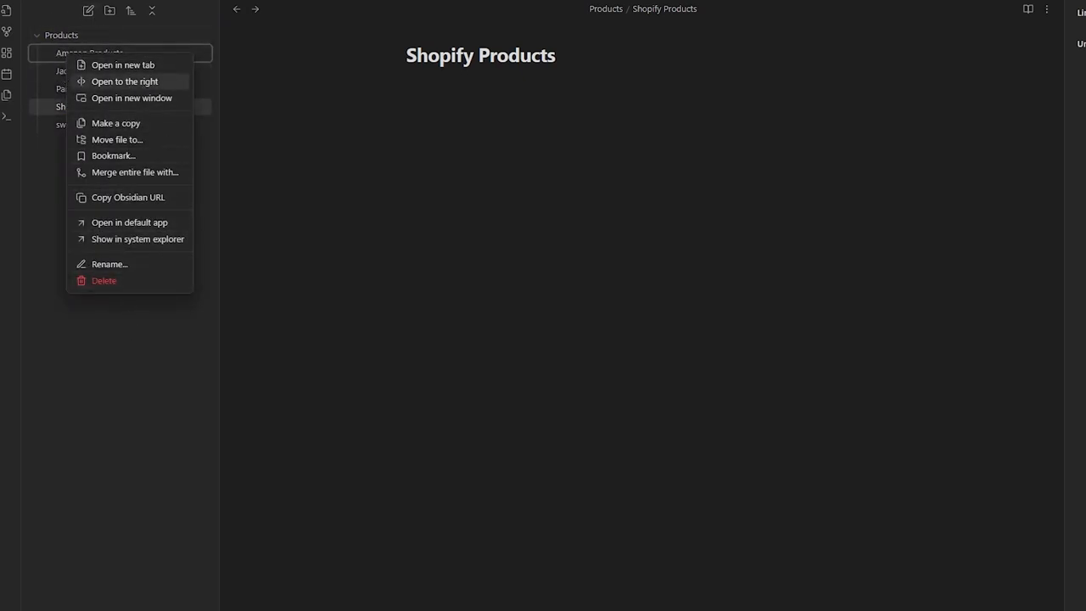
{"action": "left_click", "coordinate": [65, 1]}
{"action": "left_click", "coordinate": [87, 0]}
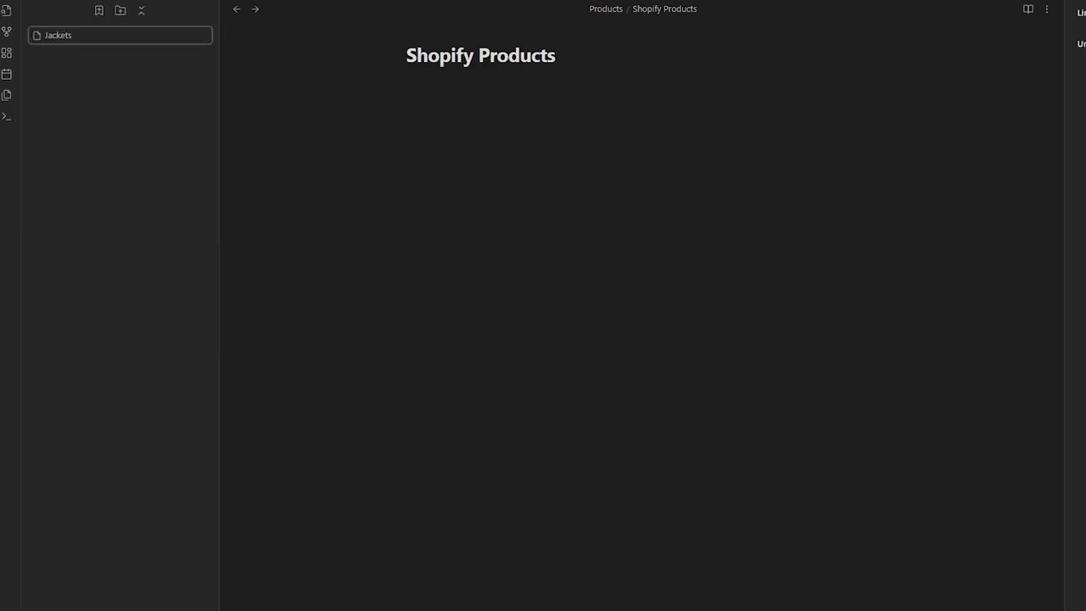
{"action": "left_click", "coordinate": [6, 31]}
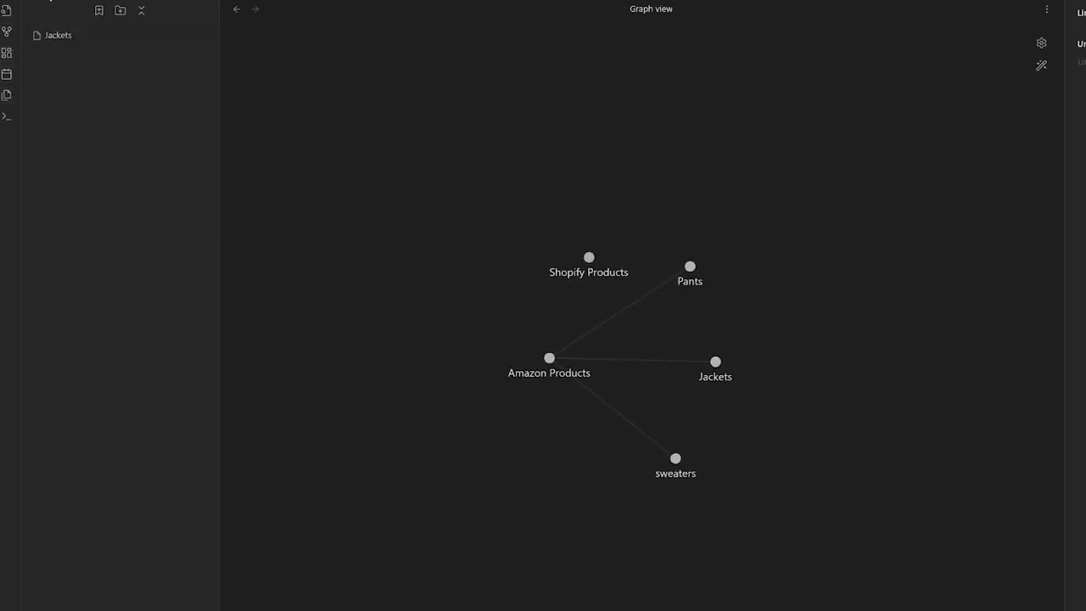
{"action": "left_click", "coordinate": [39, 0]}
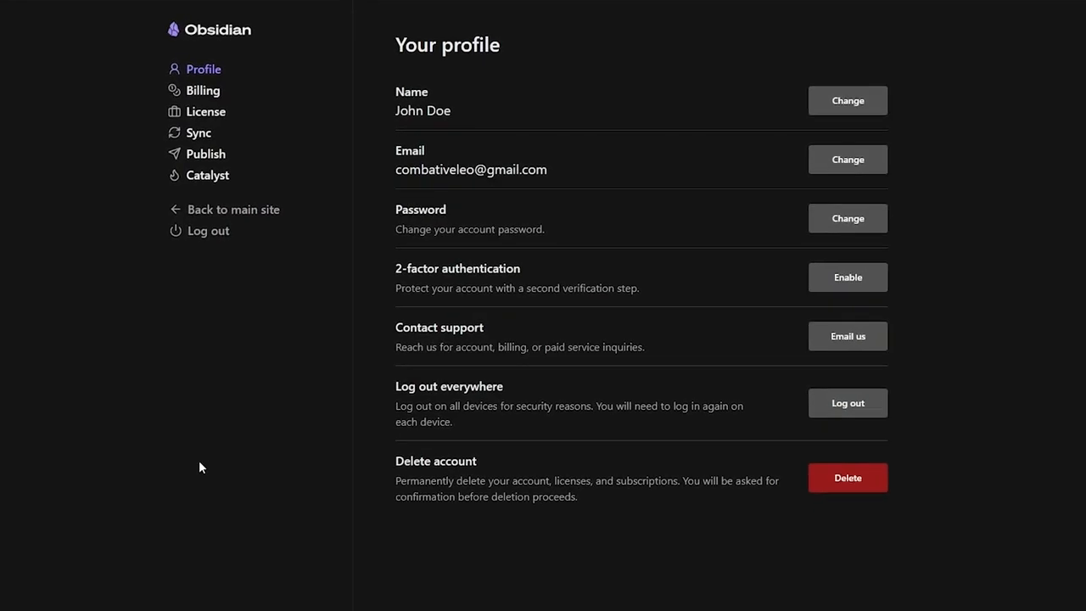
- View the account's billing details, then go to the Obsidian Pricing page
{"action": "left_click", "coordinate": [195, 91]}
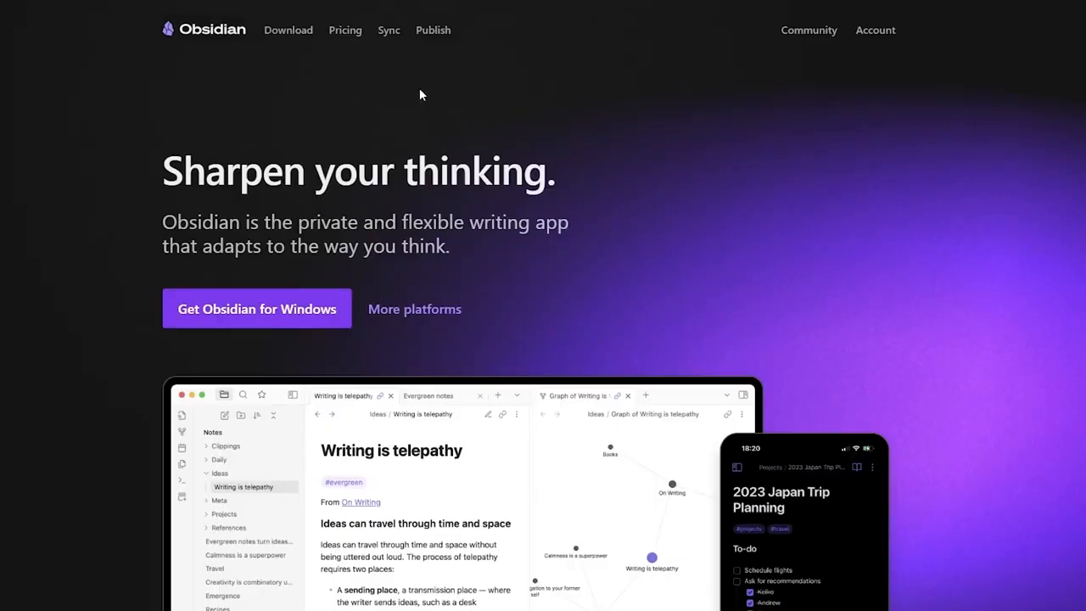
{"action": "left_click", "coordinate": [348, 34]}
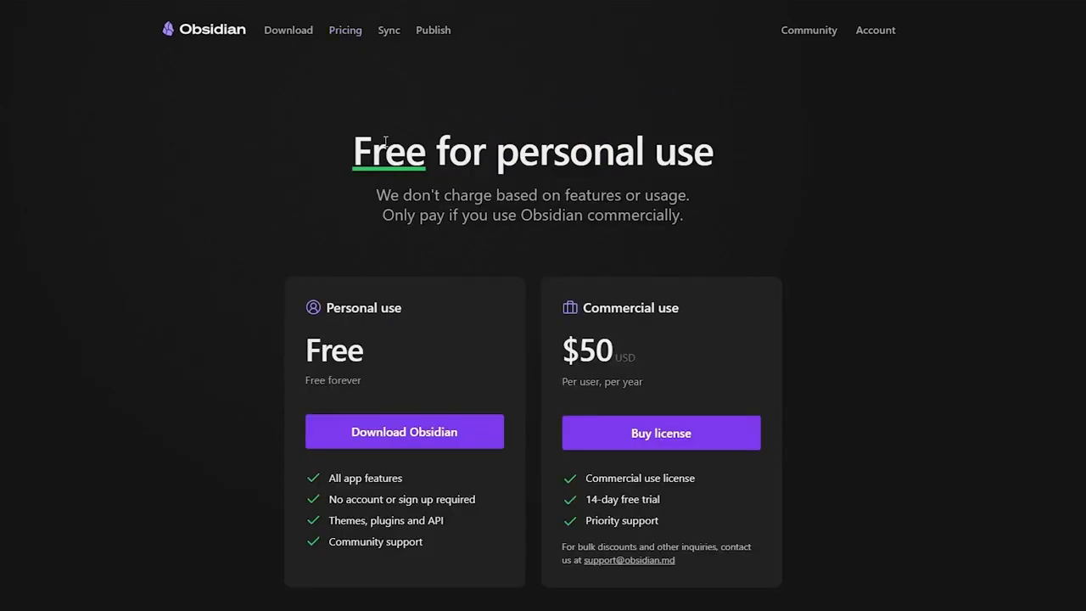
- Highlight the free personal-use price and the Personal plan's features
{"action": "scroll", "coordinate": [384, 145], "scroll_direction": "down", "scroll_amount": 3}
{"action": "scroll", "coordinate": [719, 167], "scroll_direction": "up", "scroll_amount": 3}
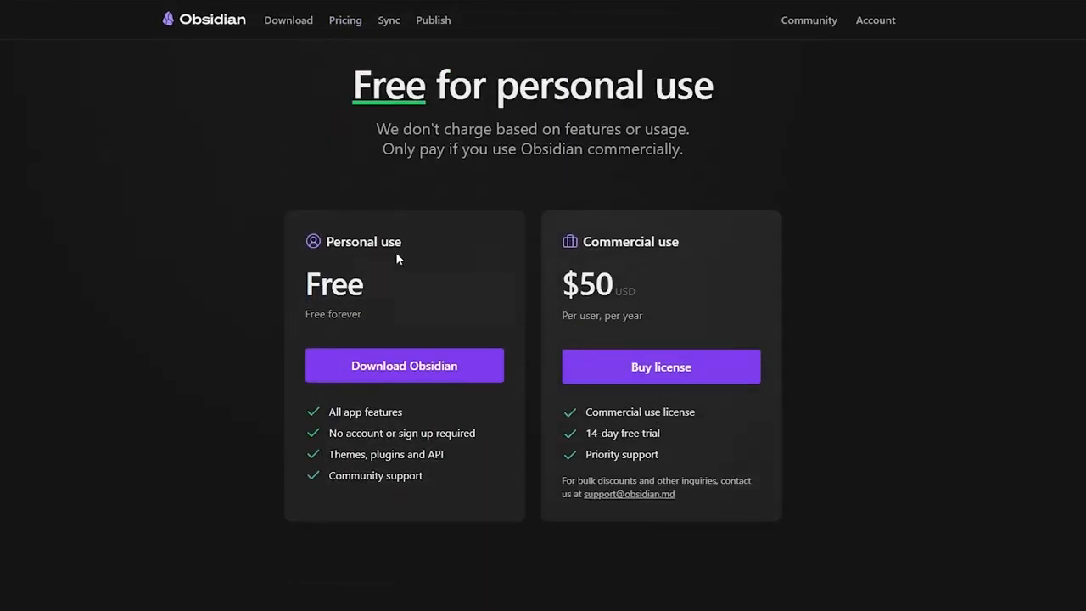
{"action": "left_click_drag", "start_coordinate": [361, 242], "coordinate": [405, 251]}
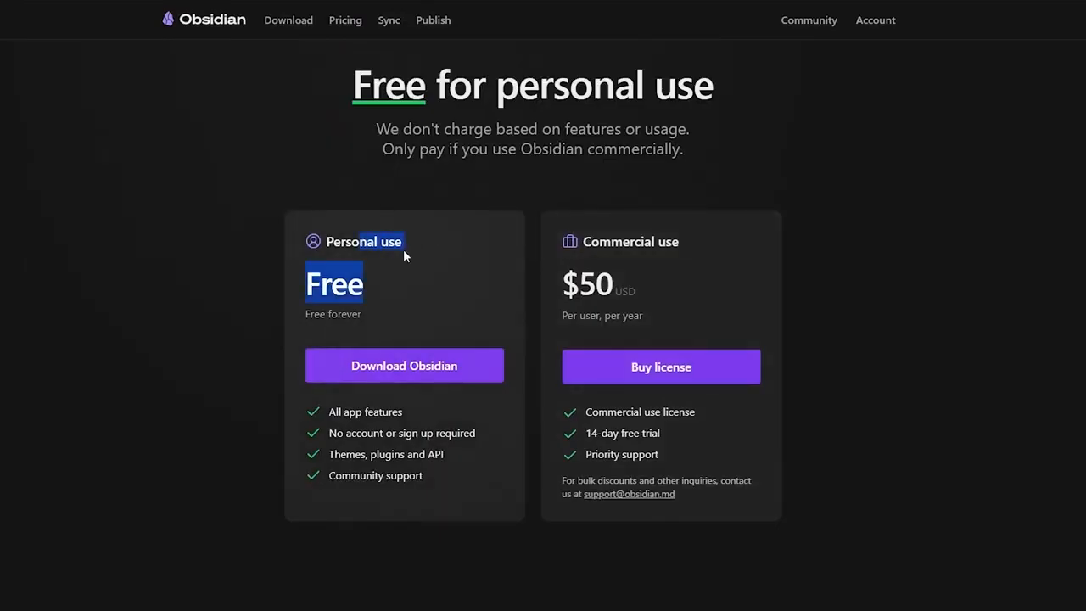
{"action": "left_click", "coordinate": [168, 339]}
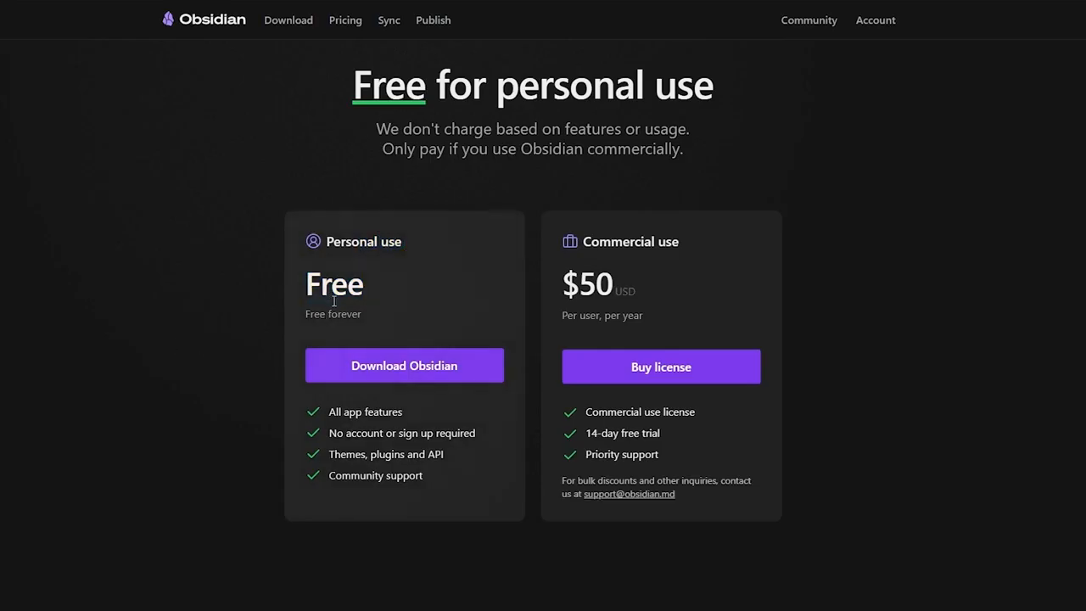
{"action": "left_click_drag", "start_coordinate": [348, 411], "coordinate": [379, 456]}
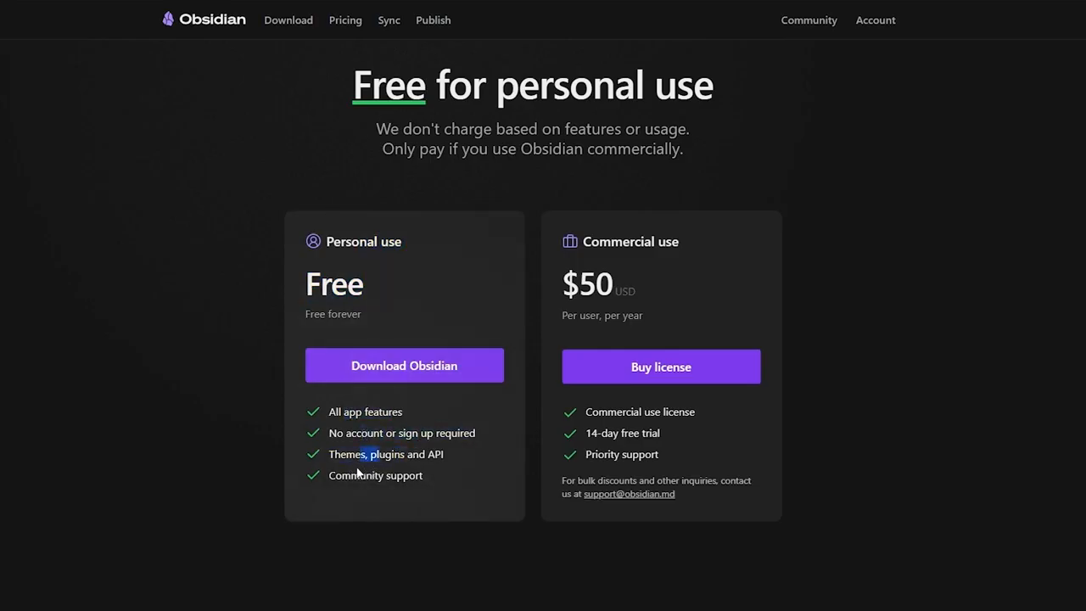
{"action": "left_click", "coordinate": [356, 480]}
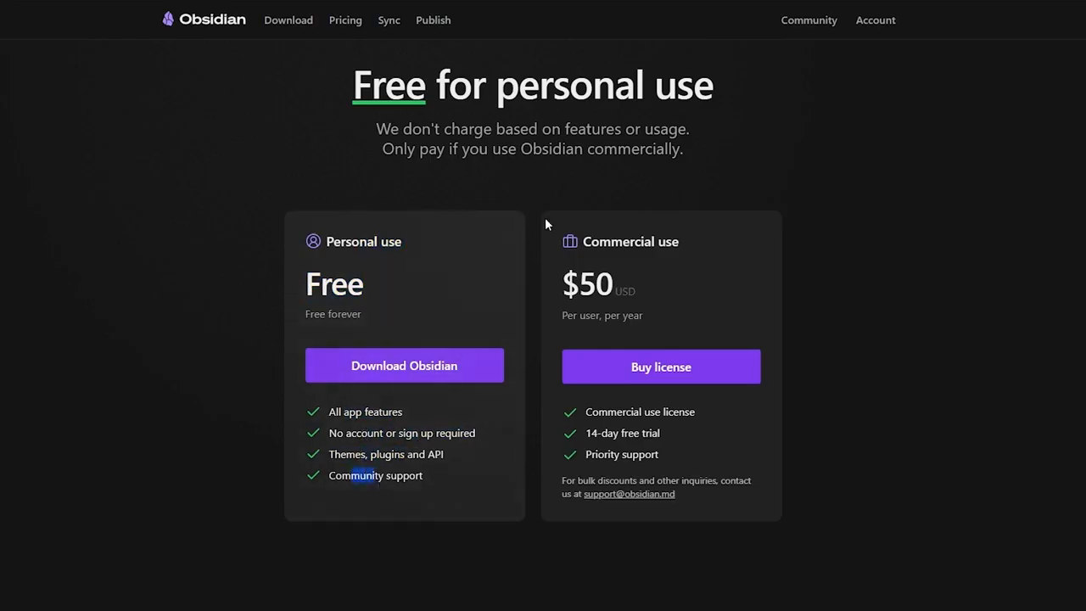
- Highlight the $50 per-user commercial price, then scroll down to the Add-ons section
{"action": "scroll", "coordinate": [660, 452], "scroll_direction": "down", "scroll_amount": 1}
{"action": "scroll", "coordinate": [653, 382], "scroll_direction": "down", "scroll_amount": 2}
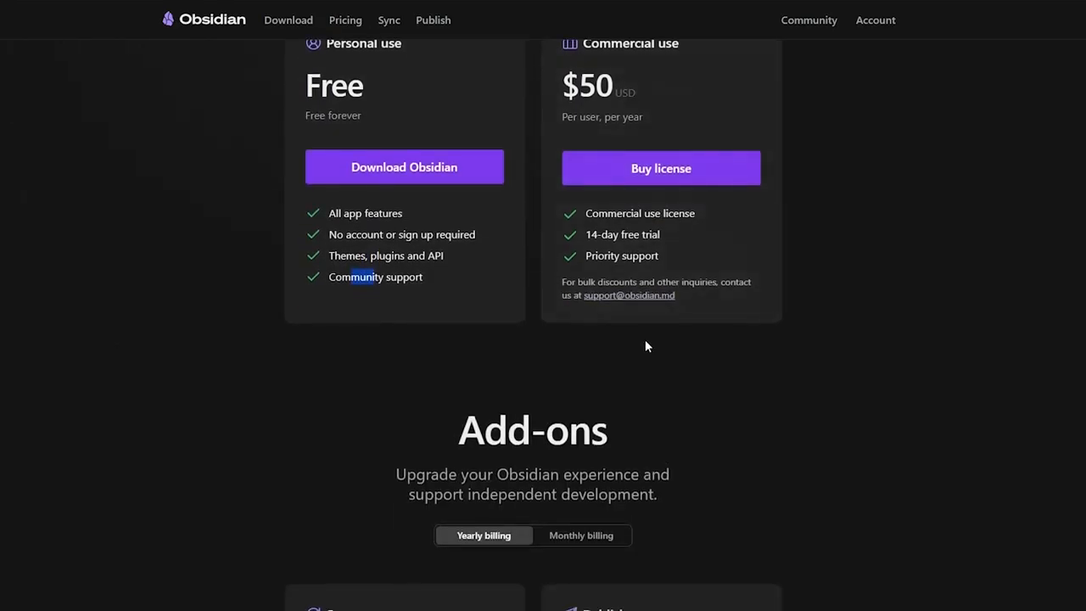
{"action": "scroll", "coordinate": [645, 344], "scroll_direction": "up", "scroll_amount": 2}
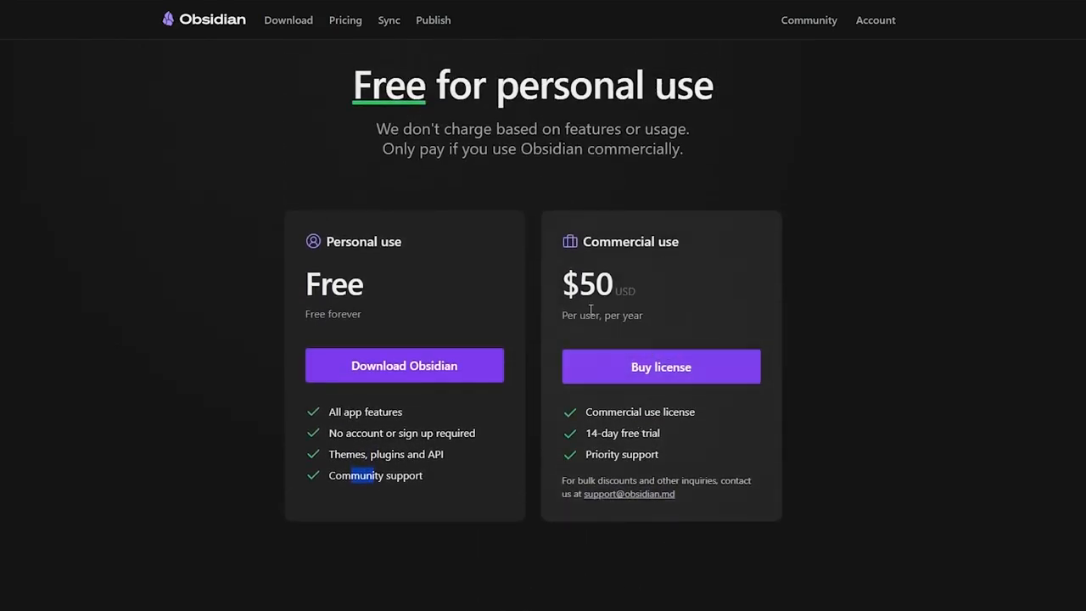
{"action": "left_click_drag", "start_coordinate": [580, 282], "coordinate": [609, 317]}
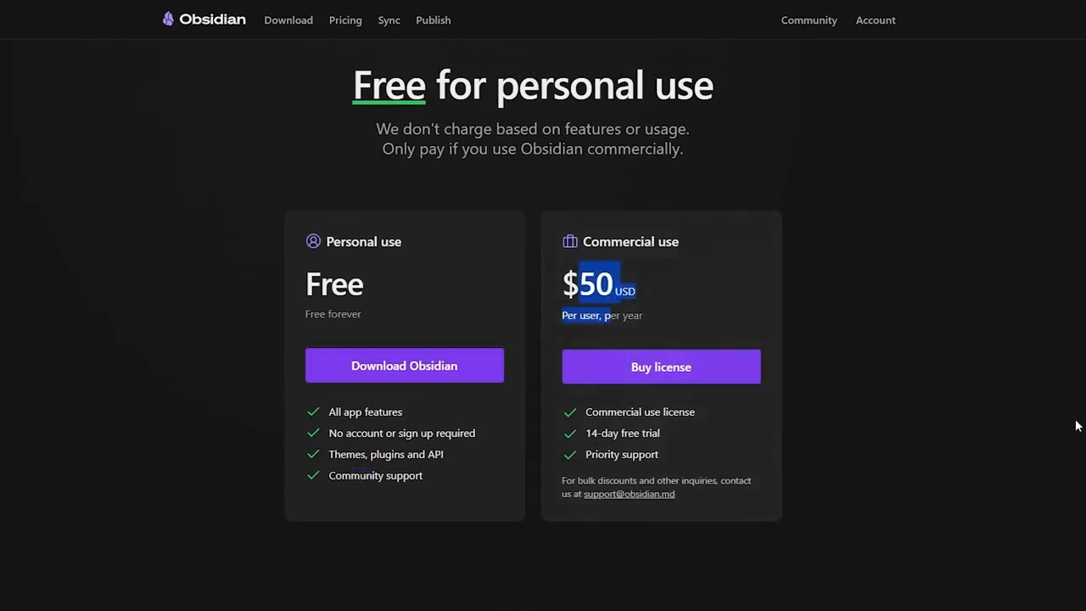
{"action": "left_click", "coordinate": [1007, 410]}
{"action": "scroll", "coordinate": [1007, 410], "scroll_direction": "down", "scroll_amount": 4}
{"action": "scroll", "coordinate": [1009, 416], "scroll_direction": "down", "scroll_amount": 3}
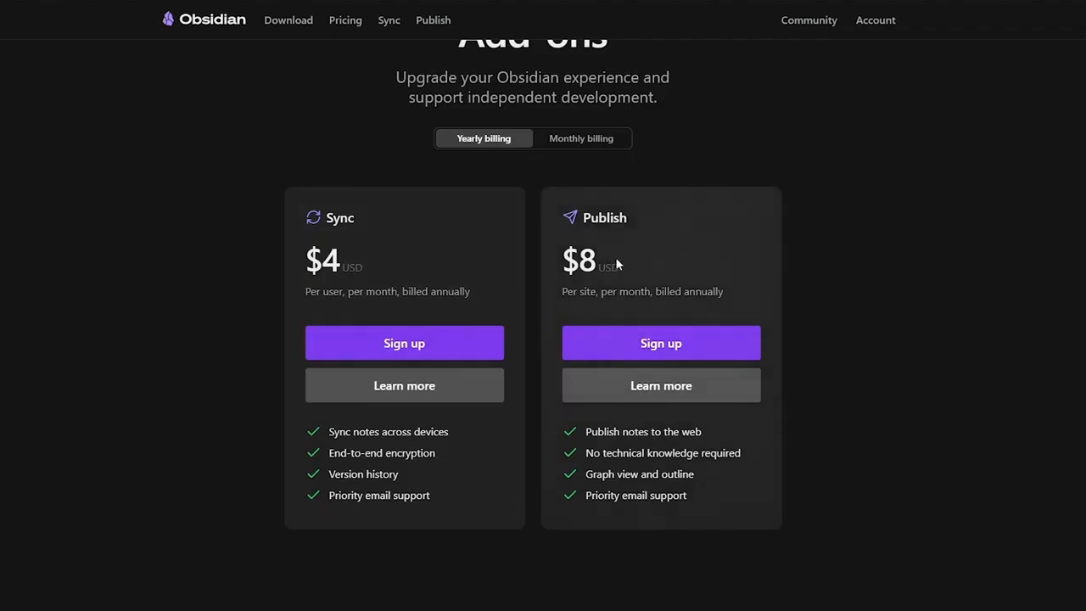
- Switch add-ons to monthly billing and highlight Publish at $10 per site and Sync per-user terms
{"action": "left_click", "coordinate": [568, 146]}
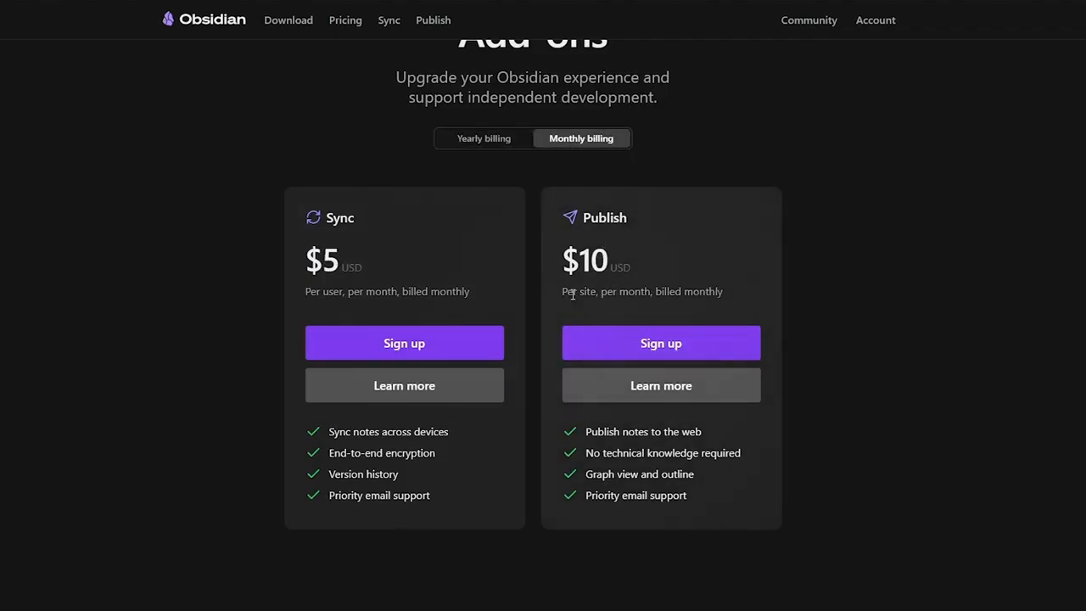
{"action": "left_click_drag", "start_coordinate": [573, 293], "coordinate": [708, 291]}
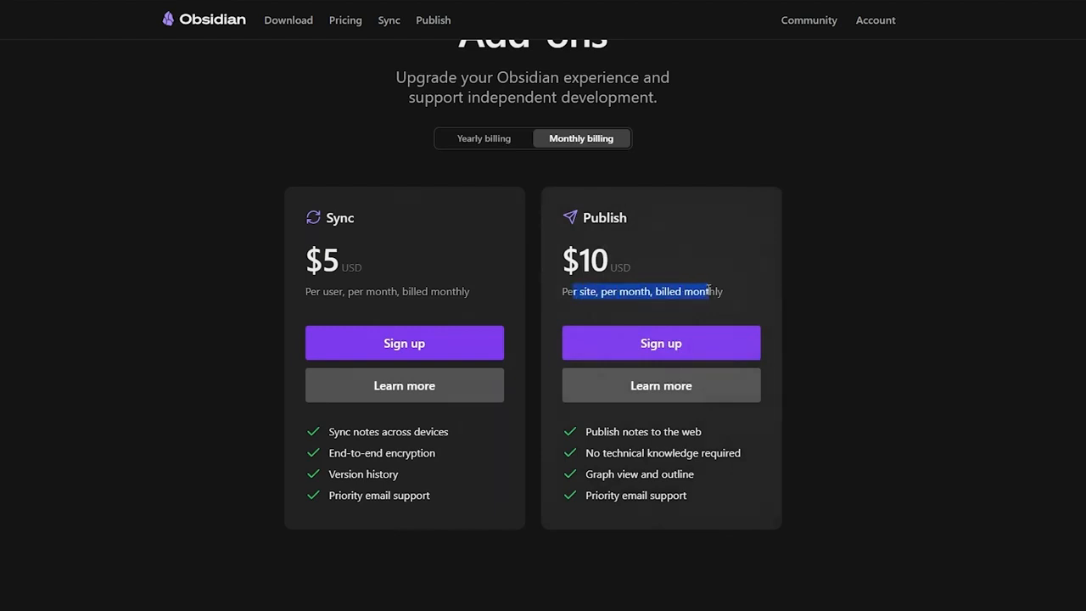
{"action": "left_click_drag", "start_coordinate": [580, 262], "coordinate": [629, 292]}
{"action": "left_click_drag", "start_coordinate": [306, 292], "coordinate": [388, 296]}
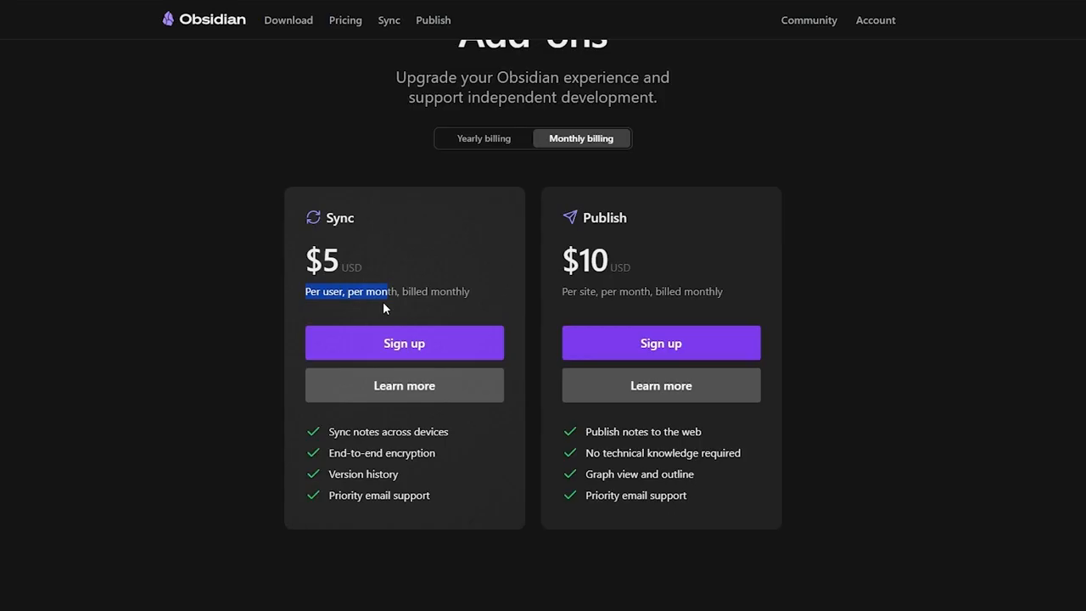
{"action": "left_click", "coordinate": [382, 301]}
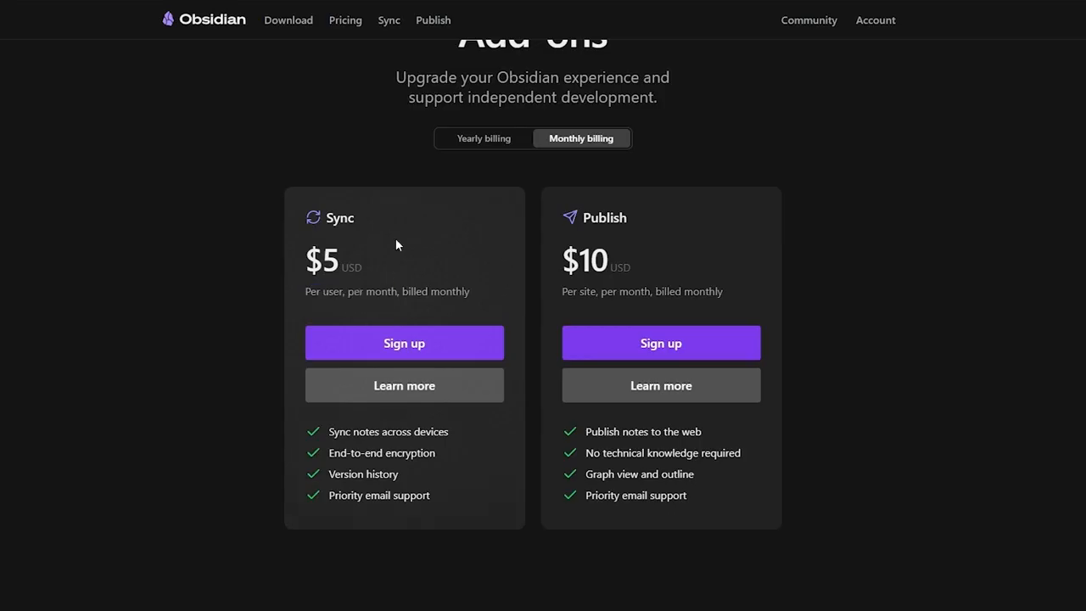